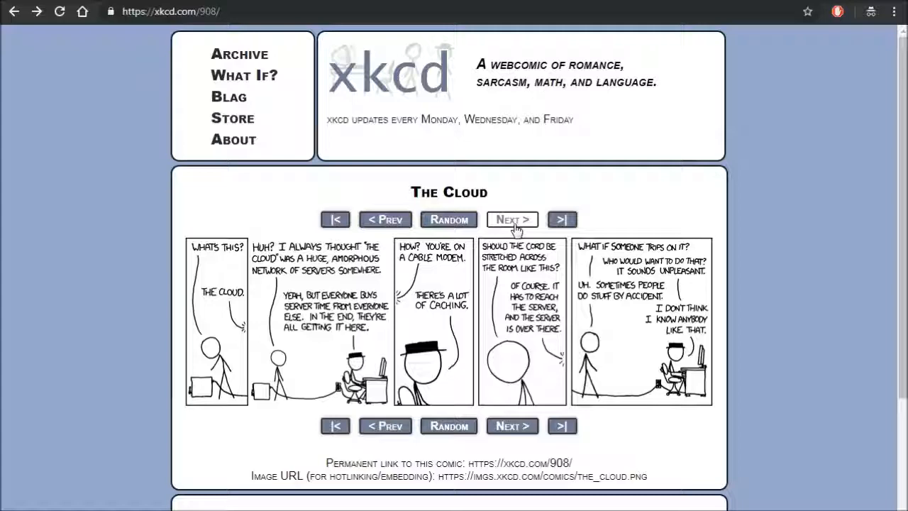
- Browse forward two comics from The Cloud to Permanence on xkcd and view the whole page
click(514, 221)
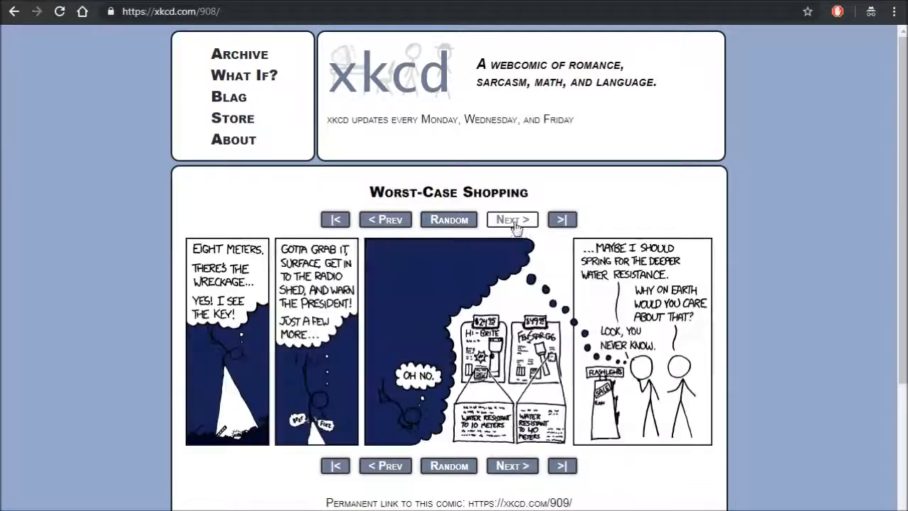
click(514, 222)
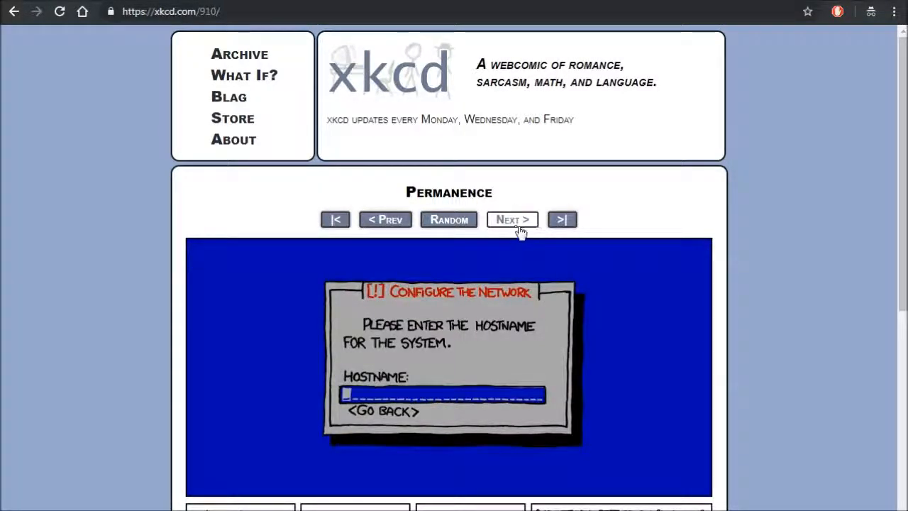
scroll(519, 229, down, 4)
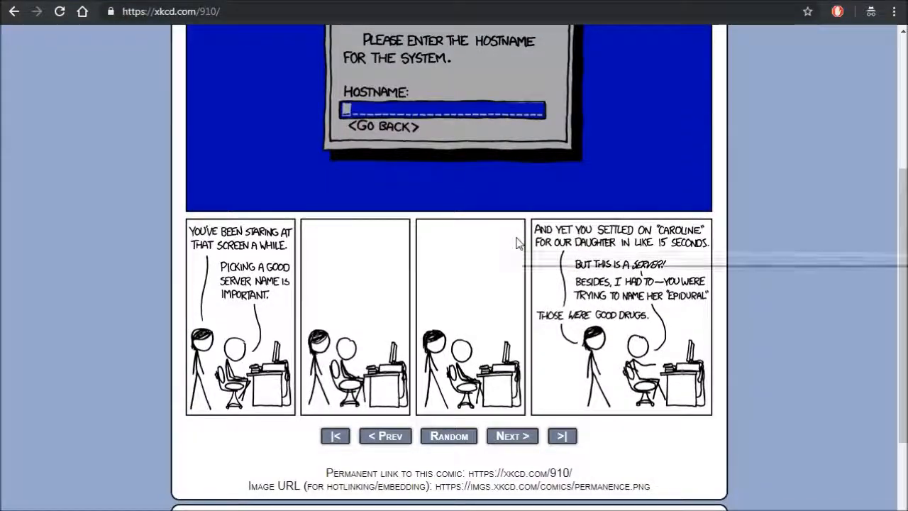
scroll(518, 229, up, 4)
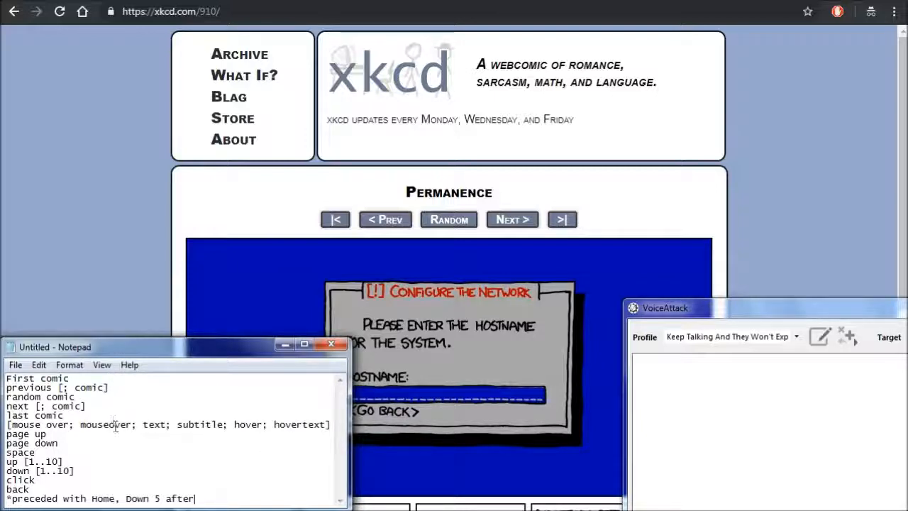
- Open the full-size image of the Bad Map Projection: Time Zones comic and return to the comic page
mouse_move(410, 281)
mouse_move(418, 489)
click(584, 1)
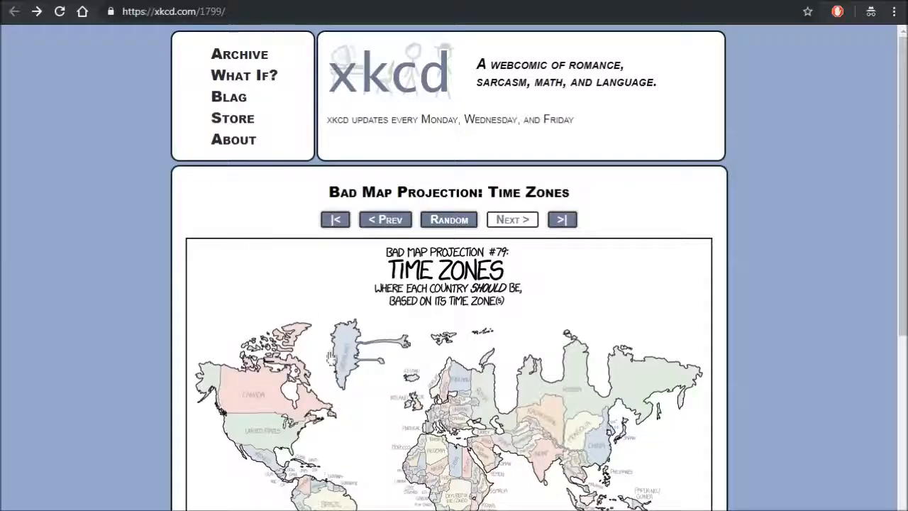
click(359, 369)
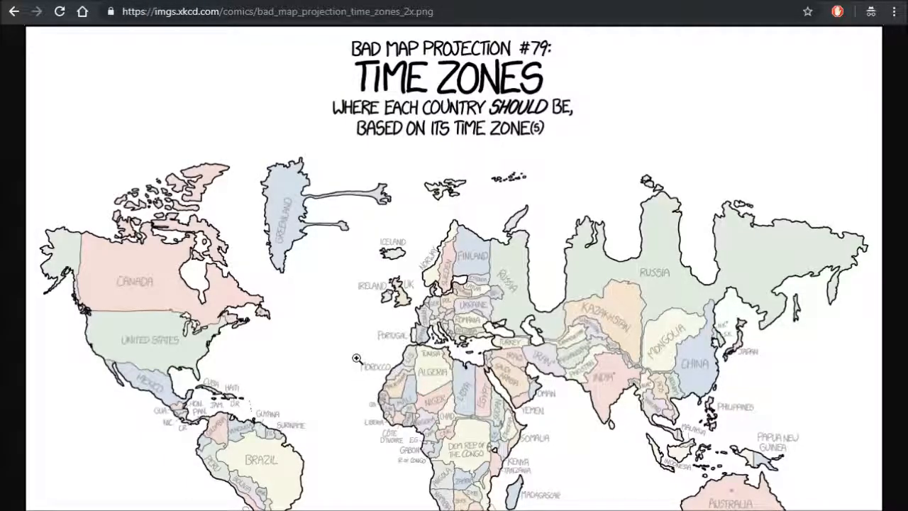
click(21, 14)
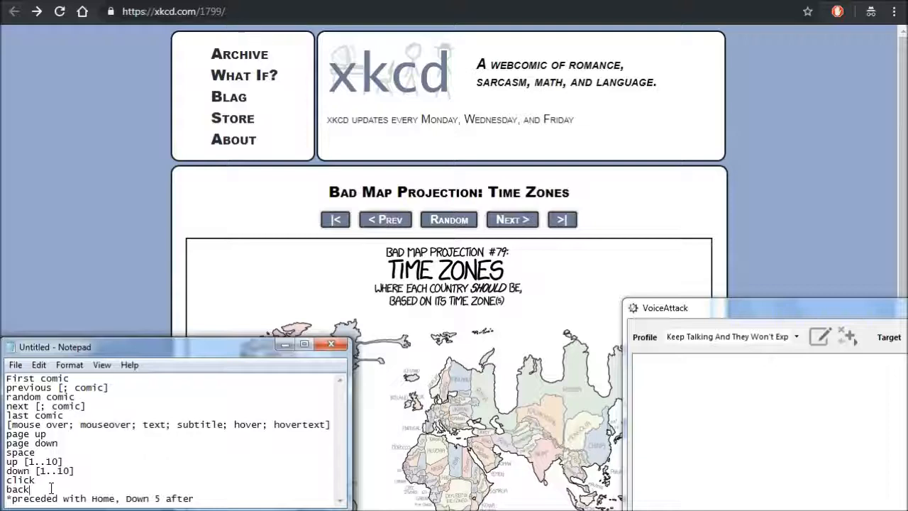
- Display the hover text of the Bad Map Projection: Time Zones comic
drag(117, 213, 607, 150)
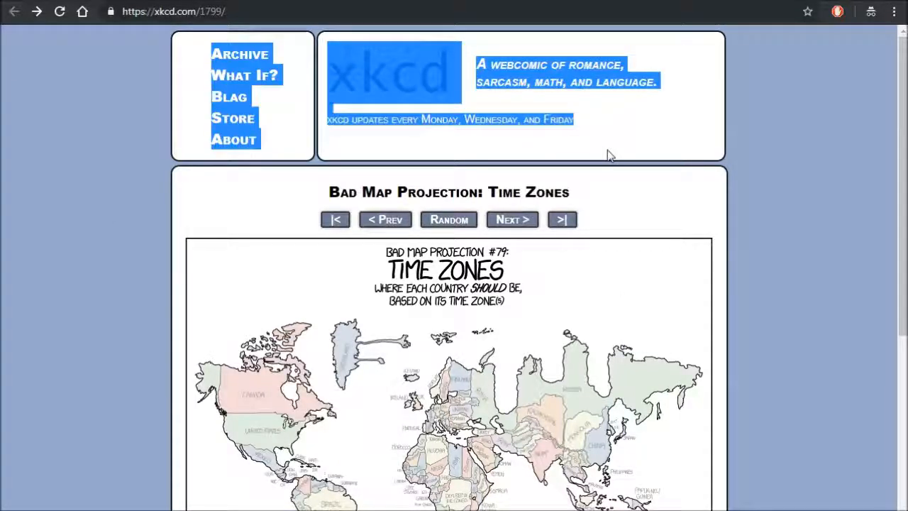
click(756, 125)
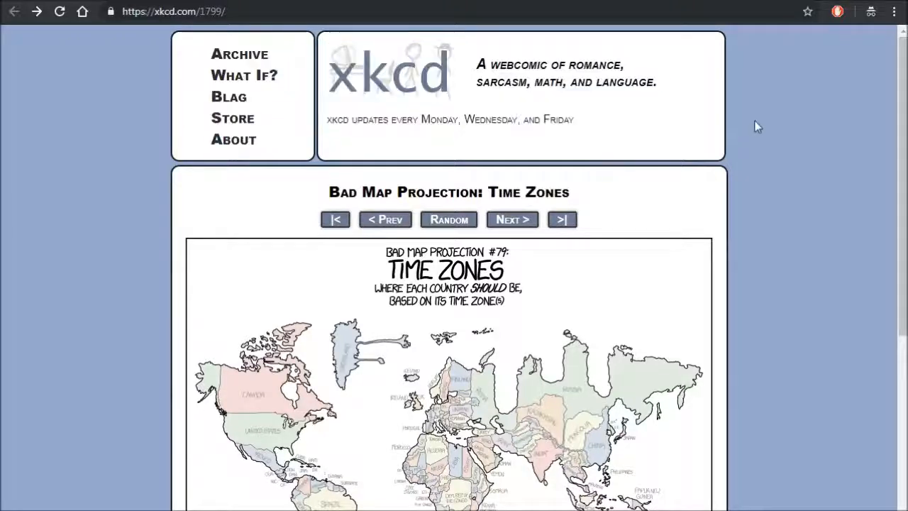
scroll(739, 126, down, 3)
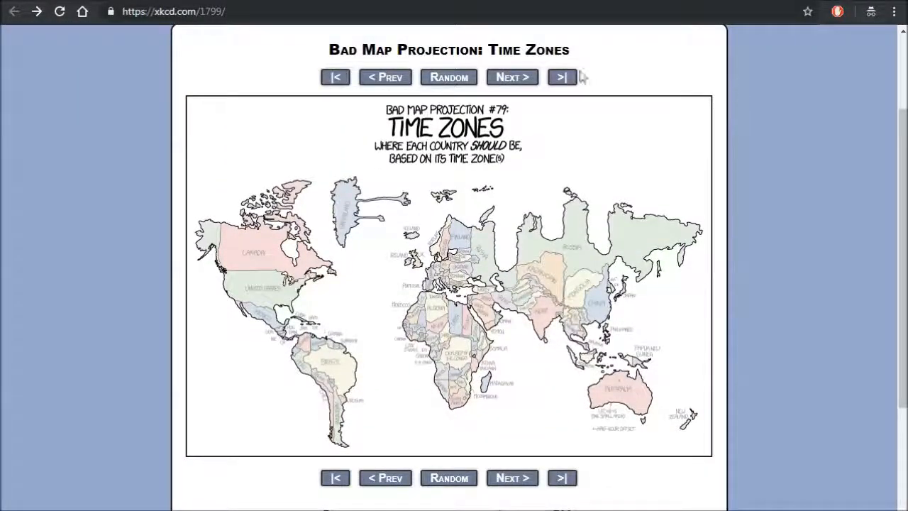
mouse_move(344, 240)
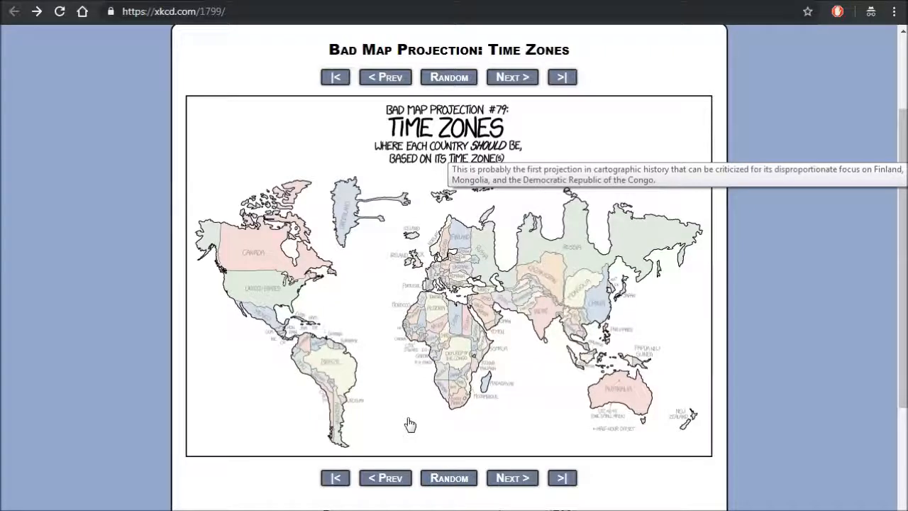
- Review the five comic navigation commands in the Notepad list, from First comic to last comic, and return to the xkcd page
key(alt+Tab)
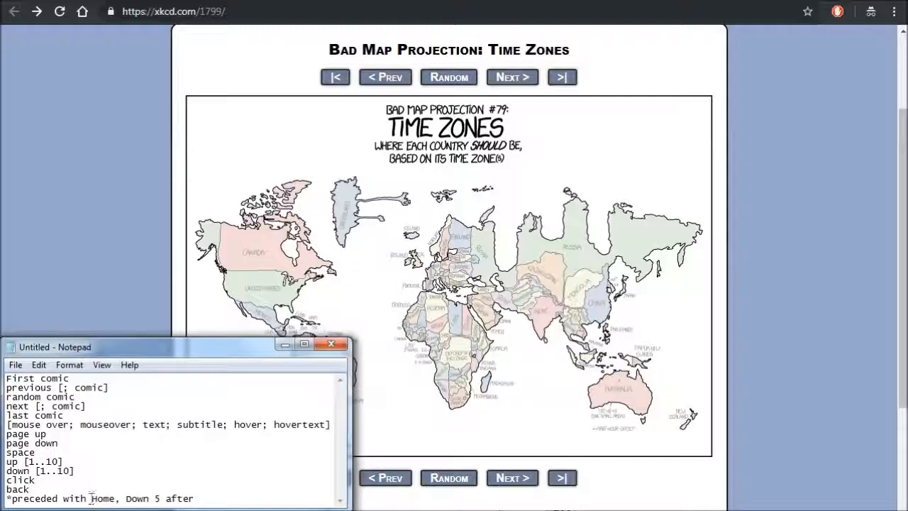
drag(80, 416, 4, 361)
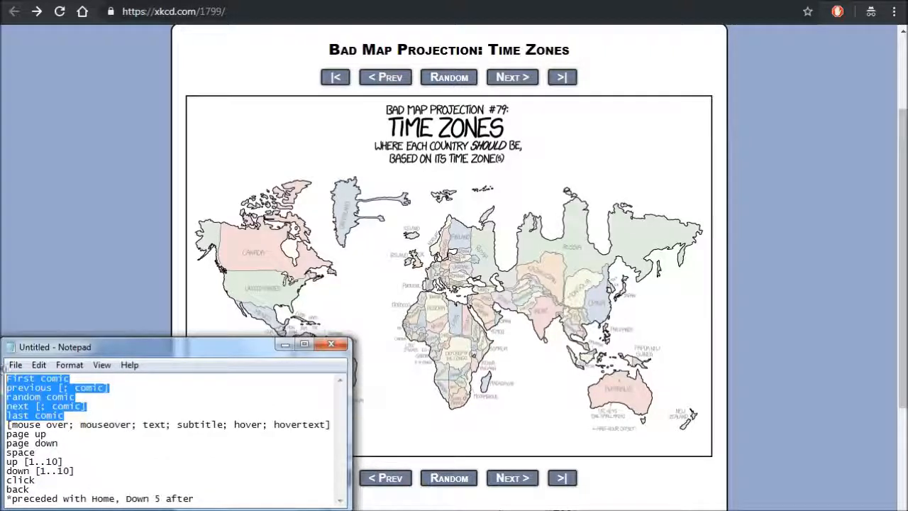
click(113, 294)
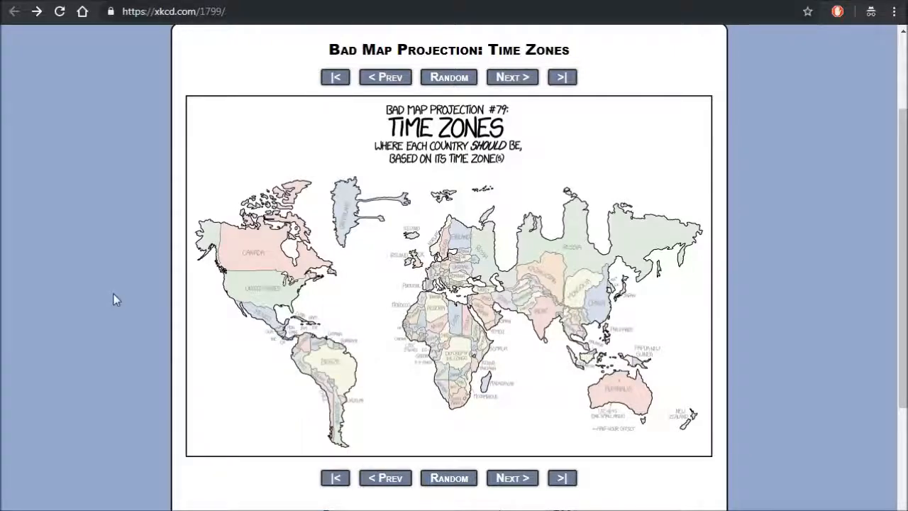
scroll(113, 307, up, 2)
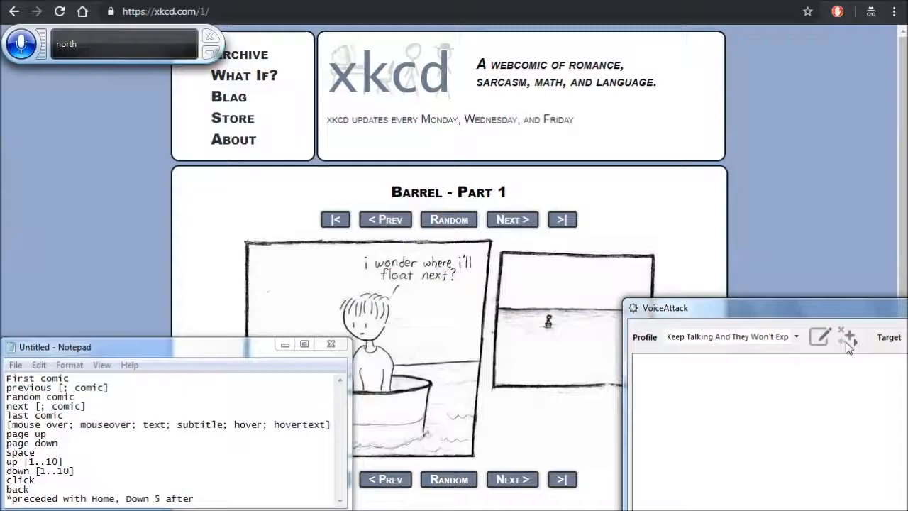
- Create a new profile in VoiceAttack and clear its default name
click(846, 338)
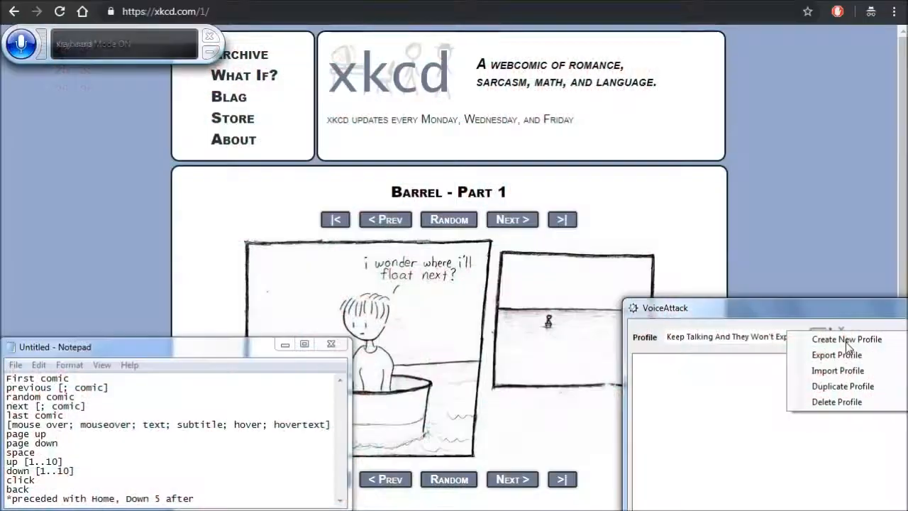
click(847, 339)
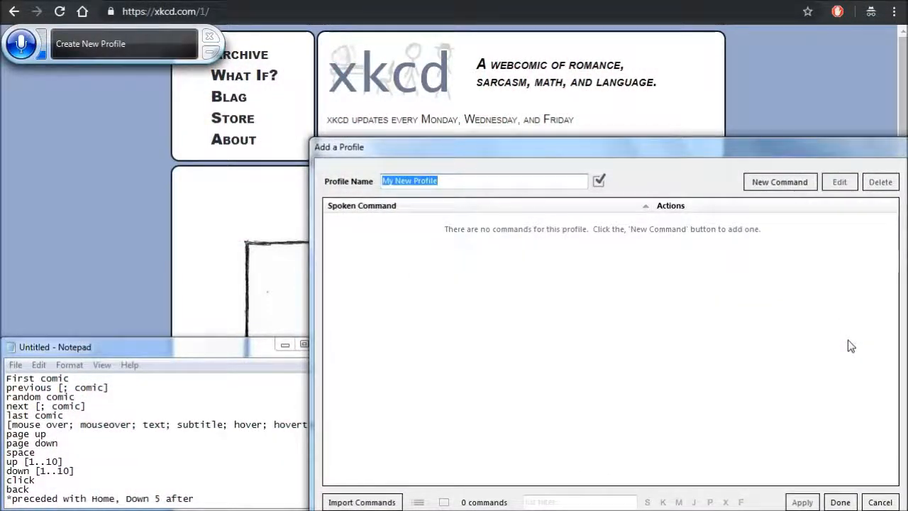
key(BackSpace)
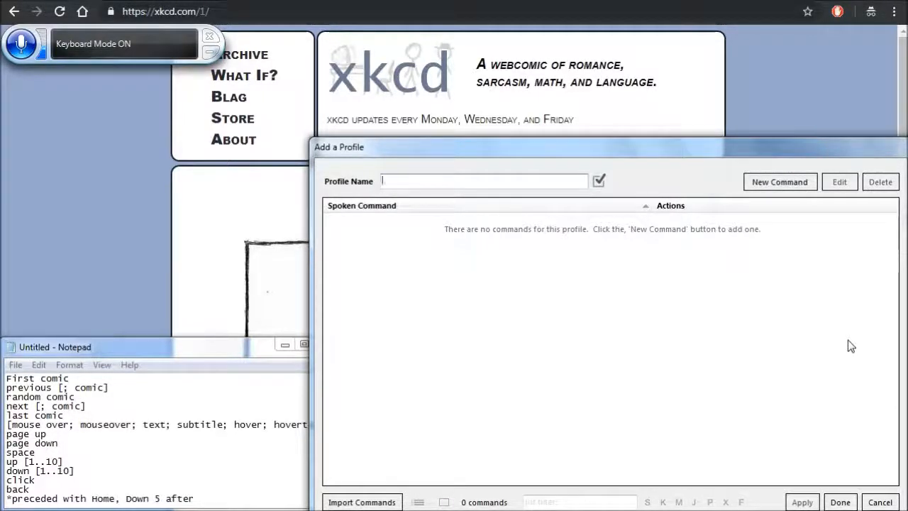
text(Xray kilo Charlie ~)
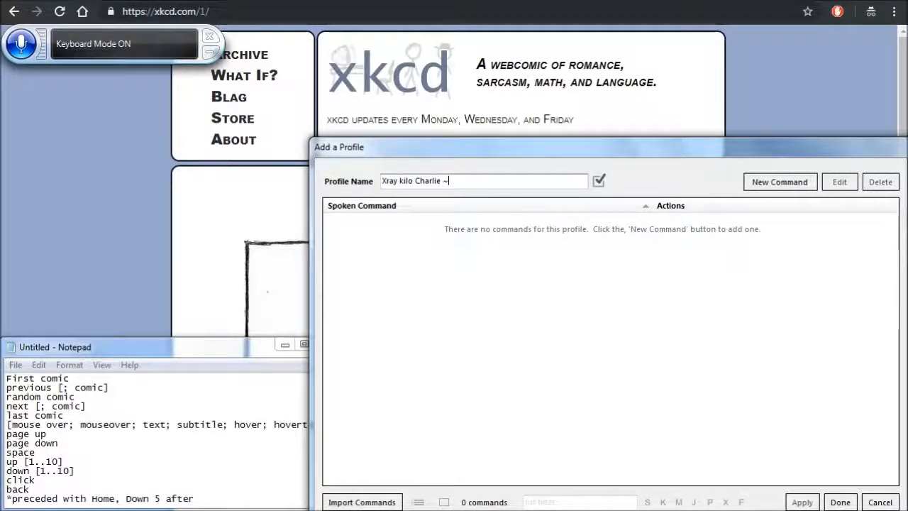
key(ctrl+BackSpace)
key(ctrl+BackSpace)
key(ctrl+BackSpace)
key(ctrl+BackSpace)
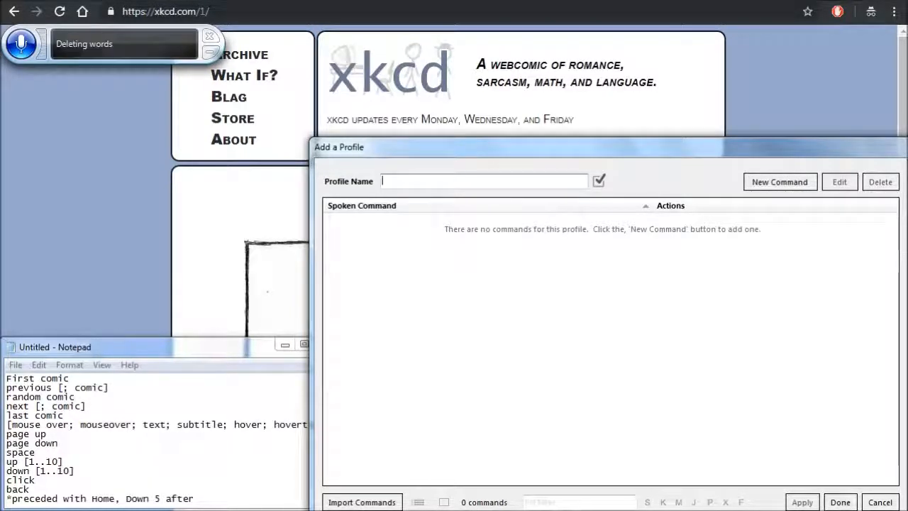
- Name the new profile xkcd
text(x)
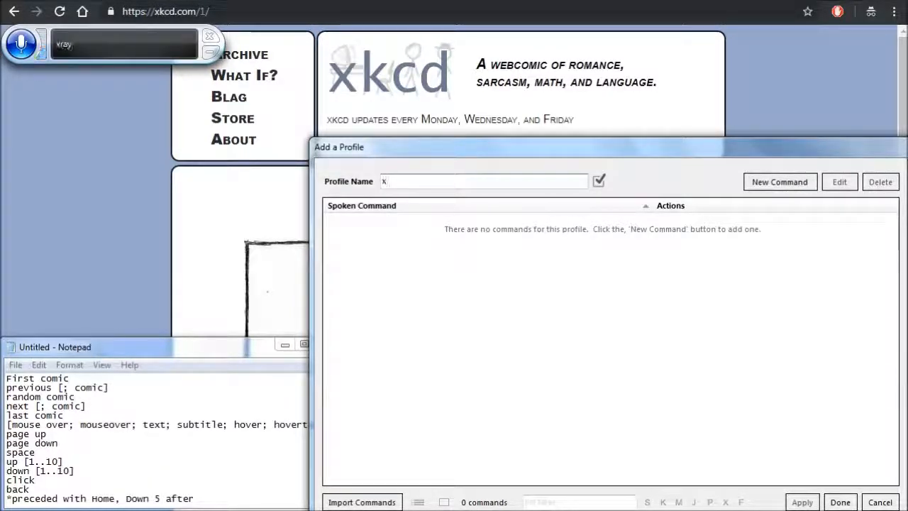
text(kcd)
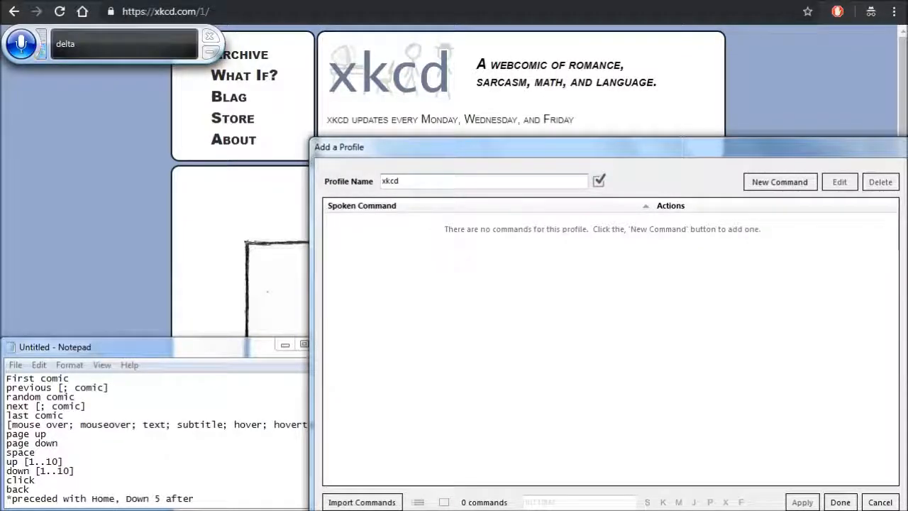
- Add a new command to the profile with the spoken phrase "First comic"
click(780, 182)
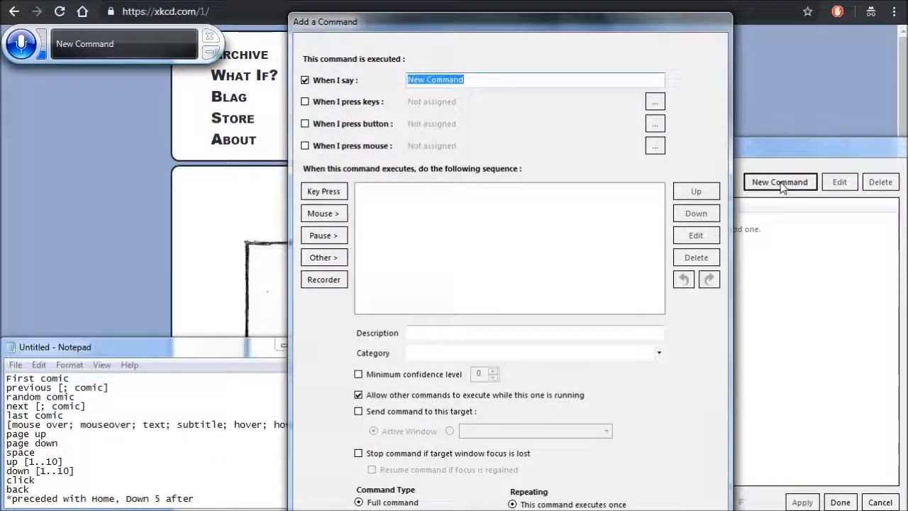
key(BackSpace)
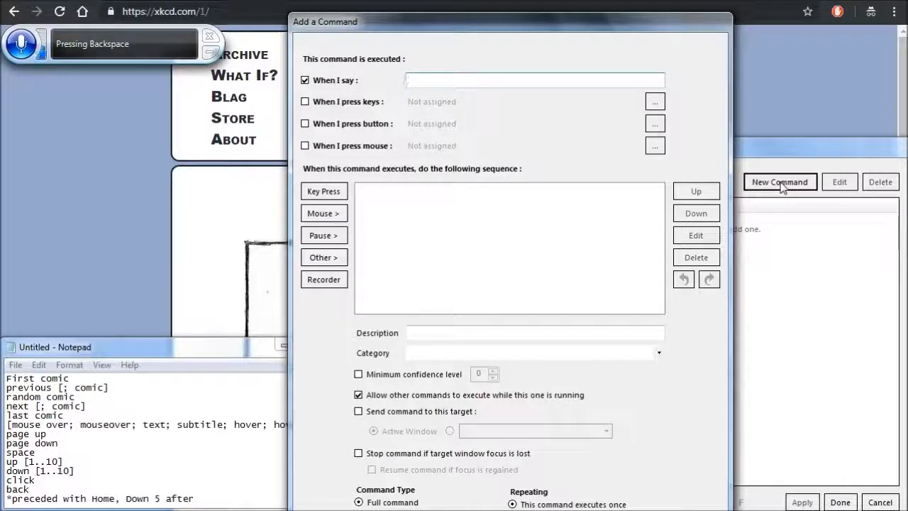
text(First comic)
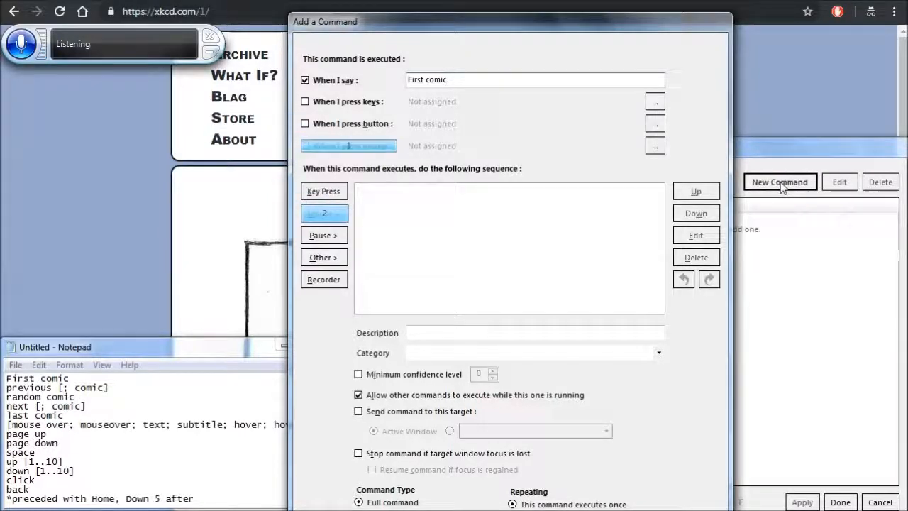
- Start a mouse move action for the First comic command, relative to application window coordinates
click(325, 214)
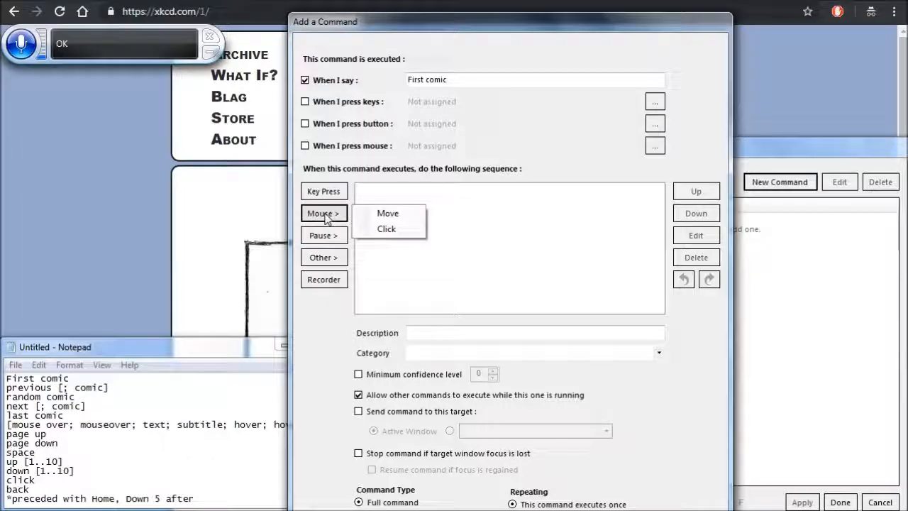
click(388, 214)
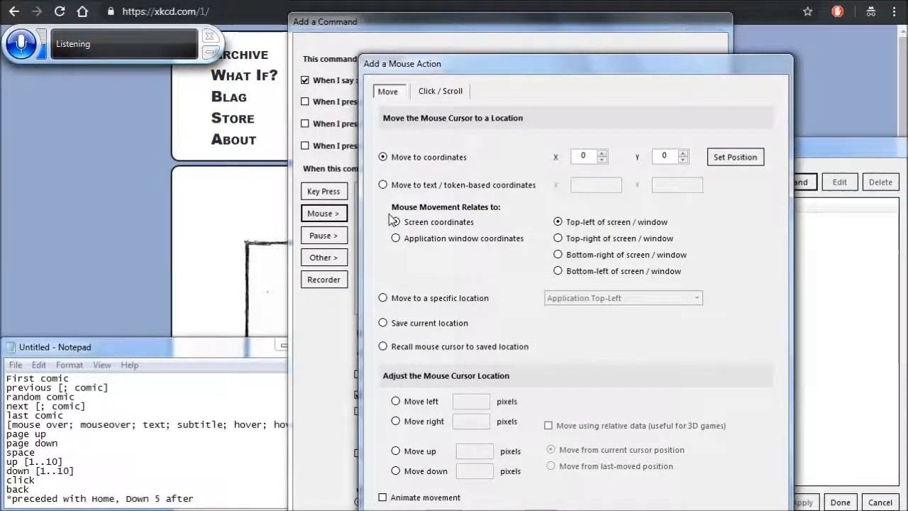
click(462, 243)
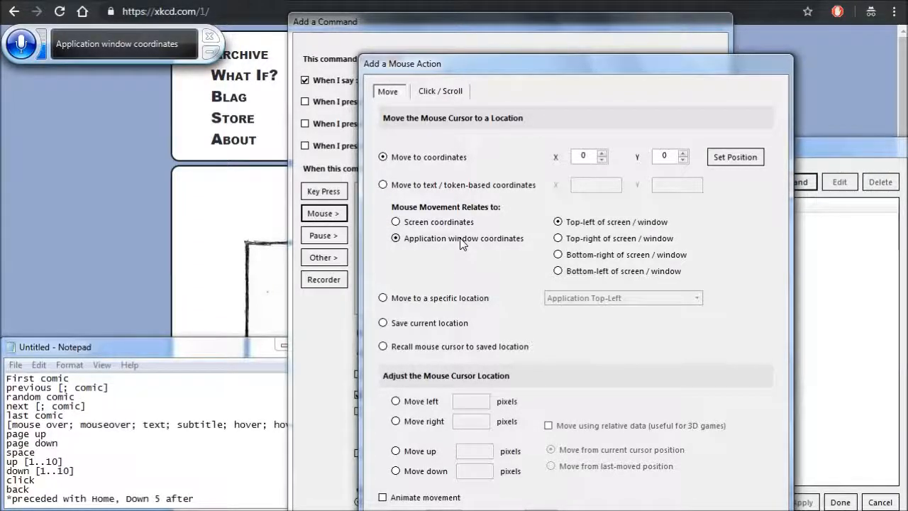
- Start capturing the mouse position for the move action and change the capture key to Q
click(735, 158)
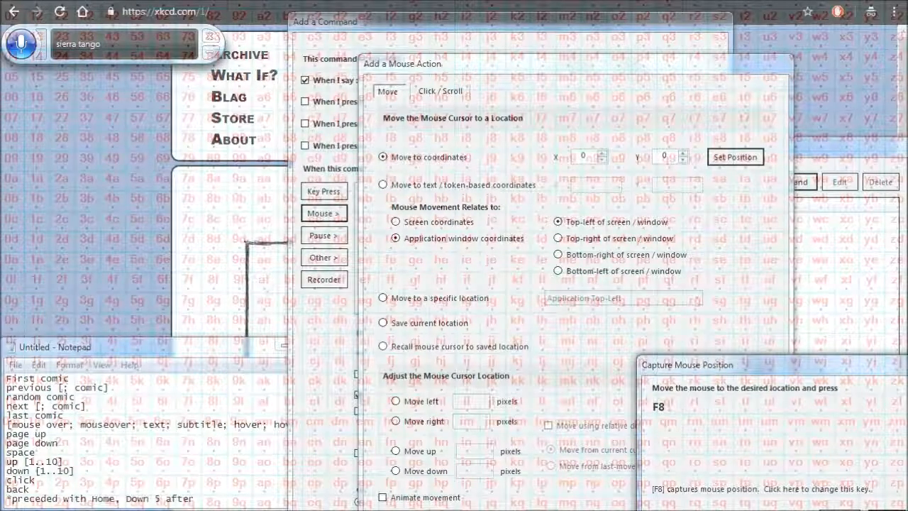
click(722, 496)
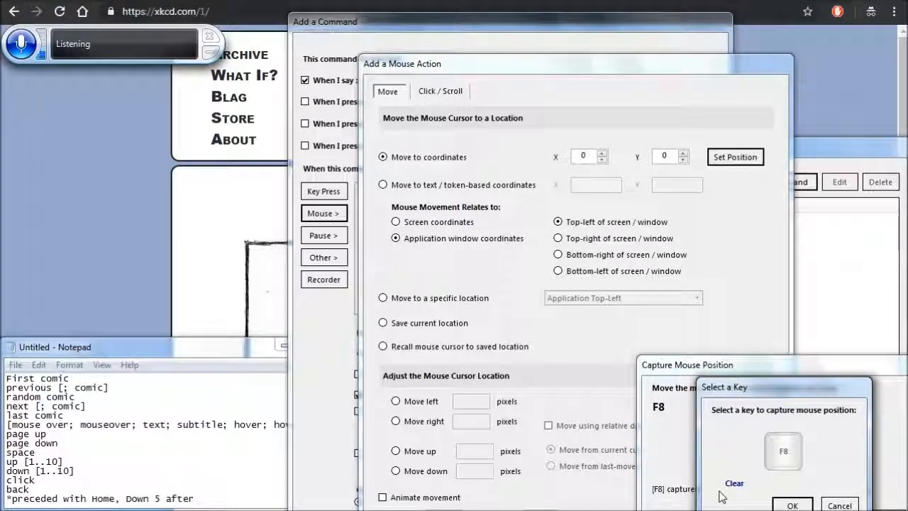
key(q)
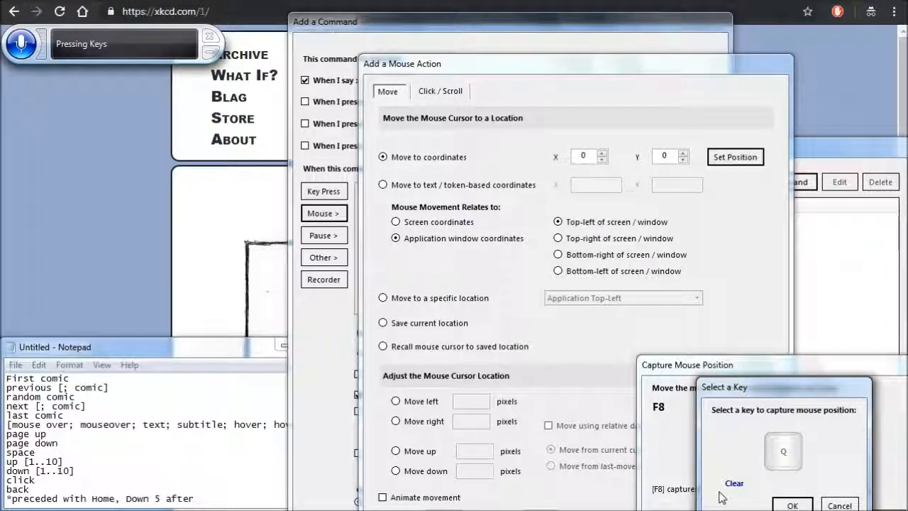
click(792, 505)
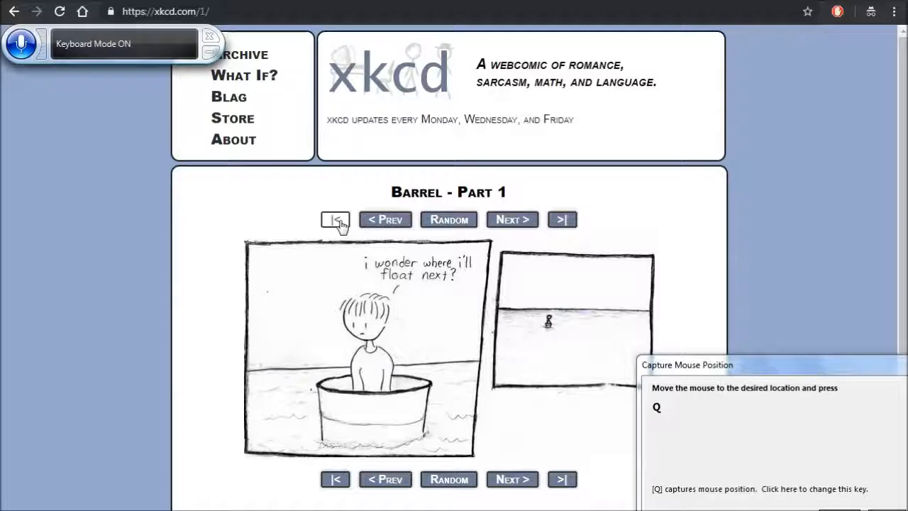
- Capture the position of xkcd's first-comic button at (487, 353) and add the mouse move to the command's sequence
key(q)
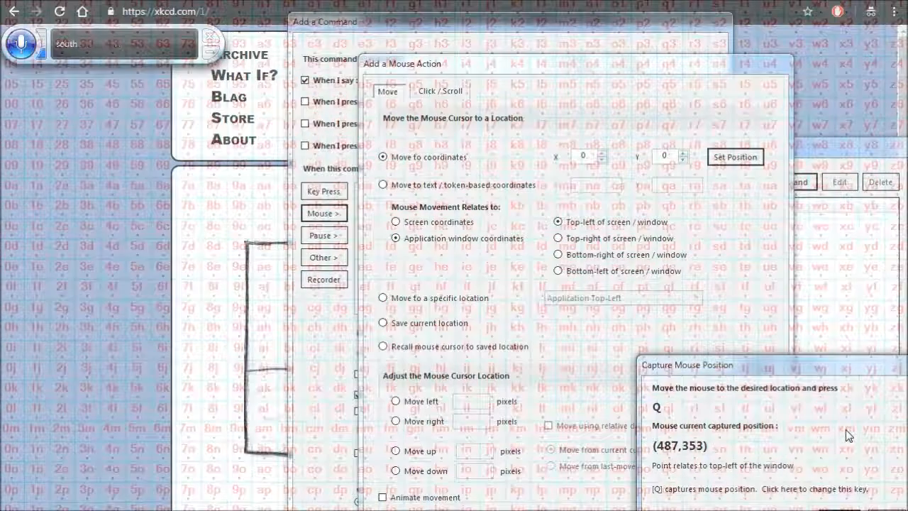
key(q)
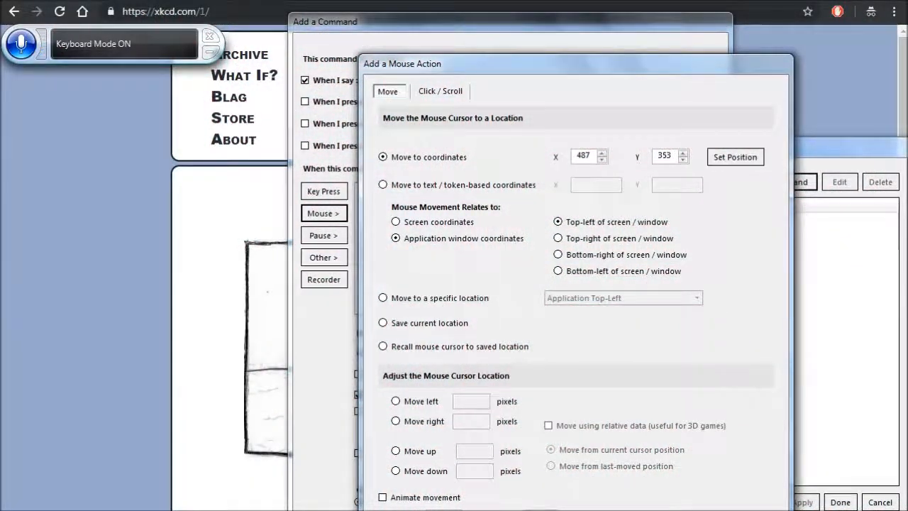
key(Return)
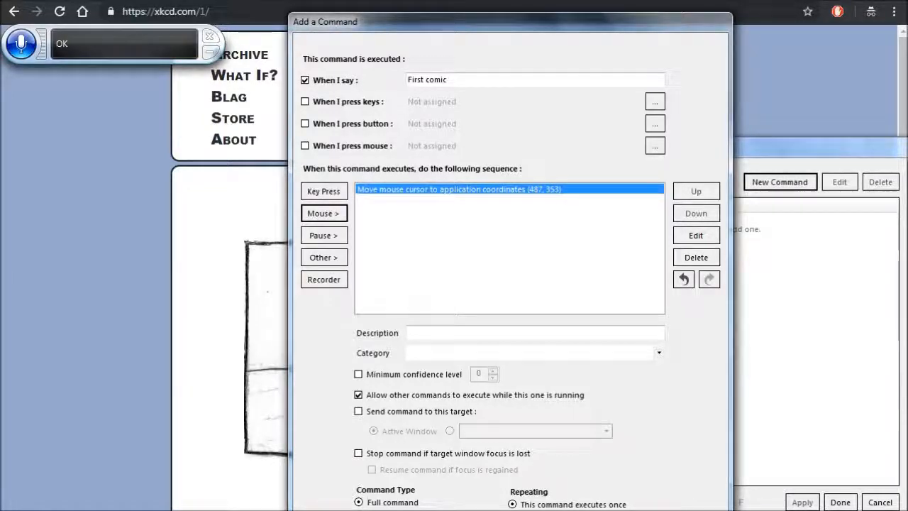
- Add a Home keypress held for 0.1 seconds to the First comic sequence and place it before the mouse move
click(325, 191)
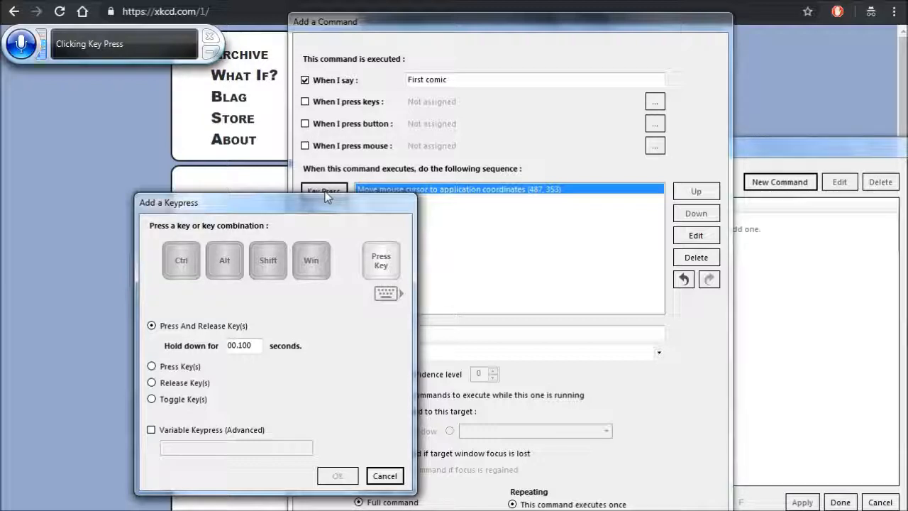
key(Home)
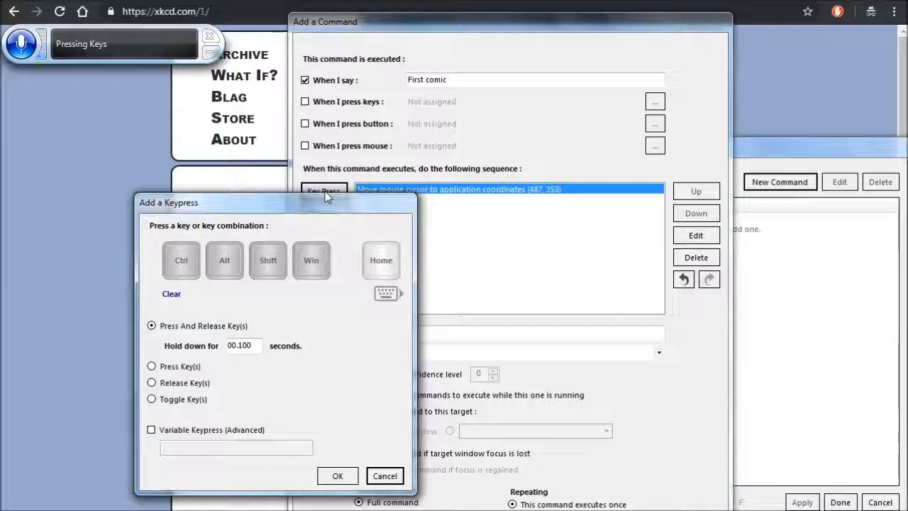
click(338, 475)
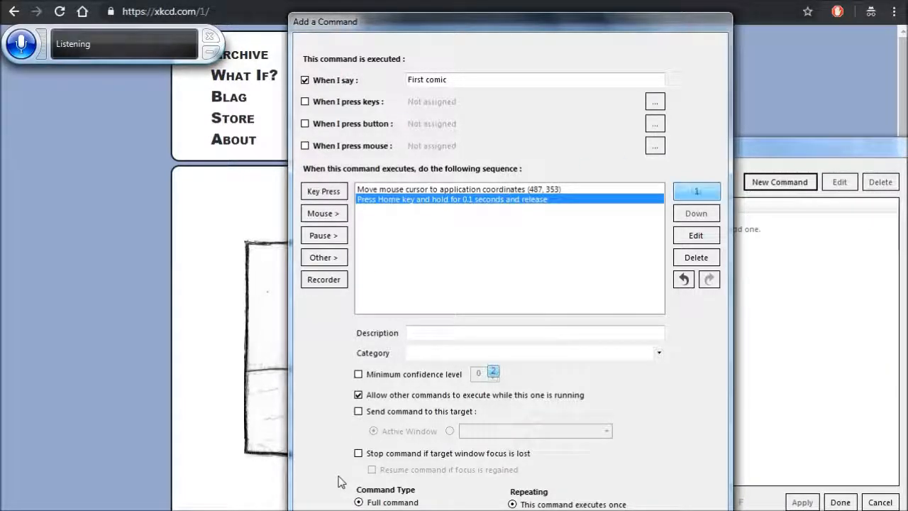
click(697, 191)
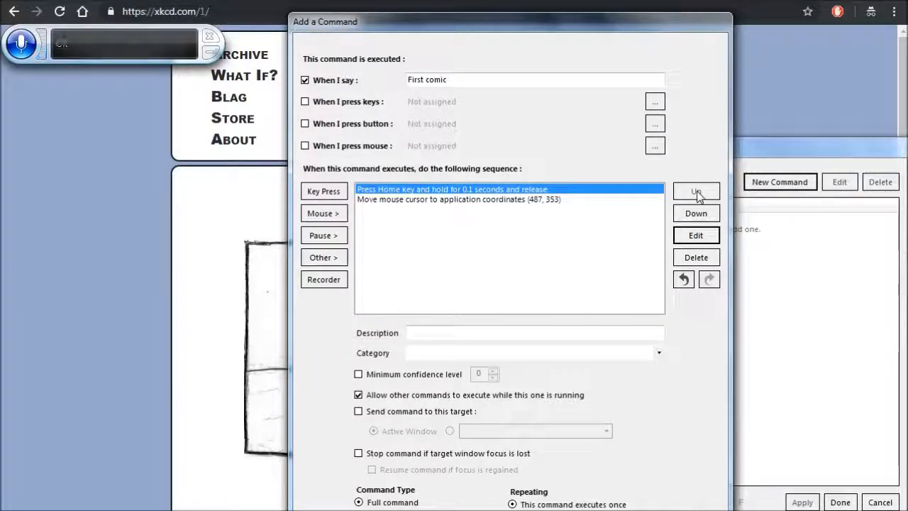
- Insert a 0.1-second pause after the Home keypress and a copy of that pause after the mouse move
click(324, 236)
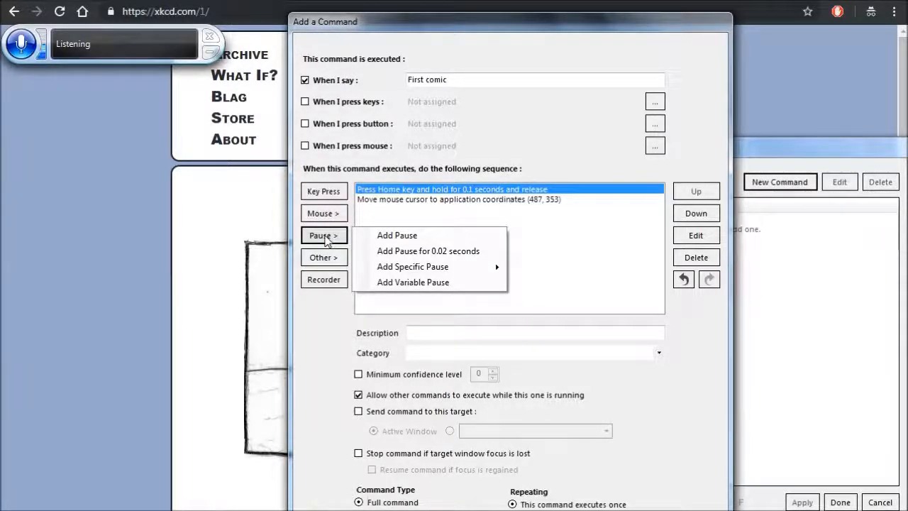
click(429, 240)
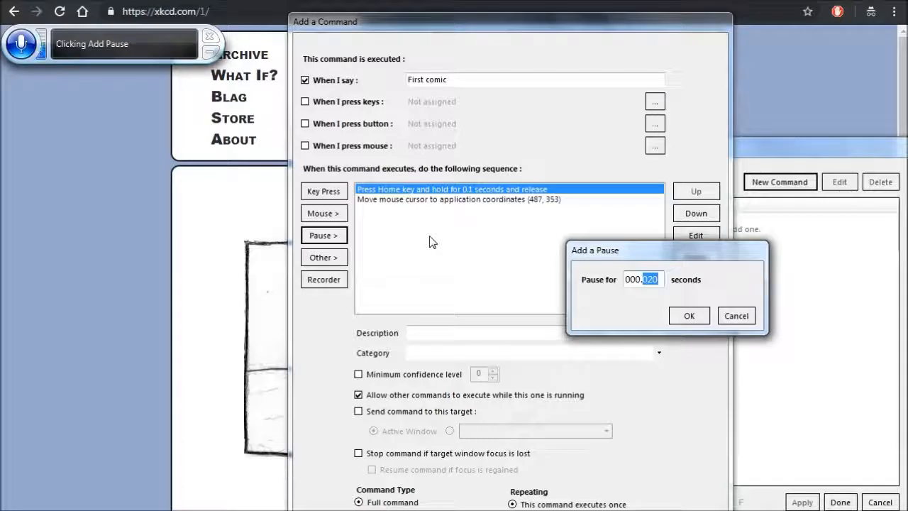
text(1)
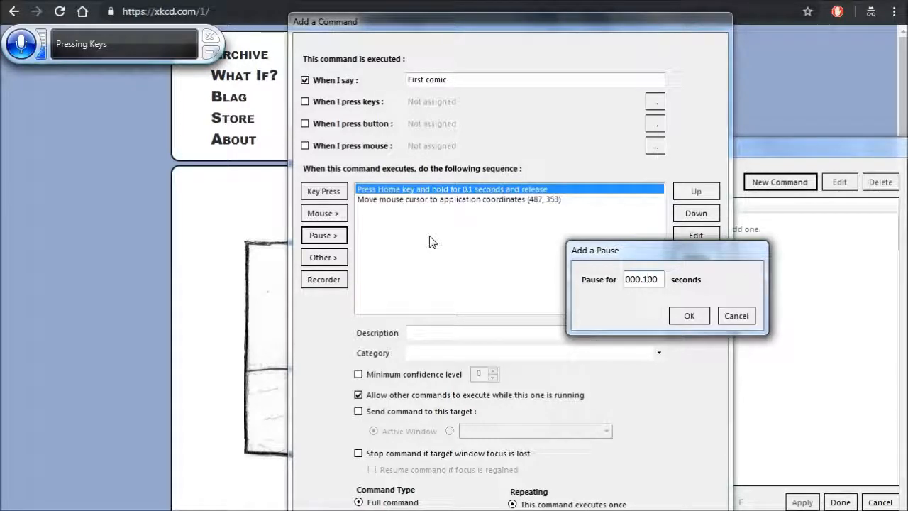
click(689, 315)
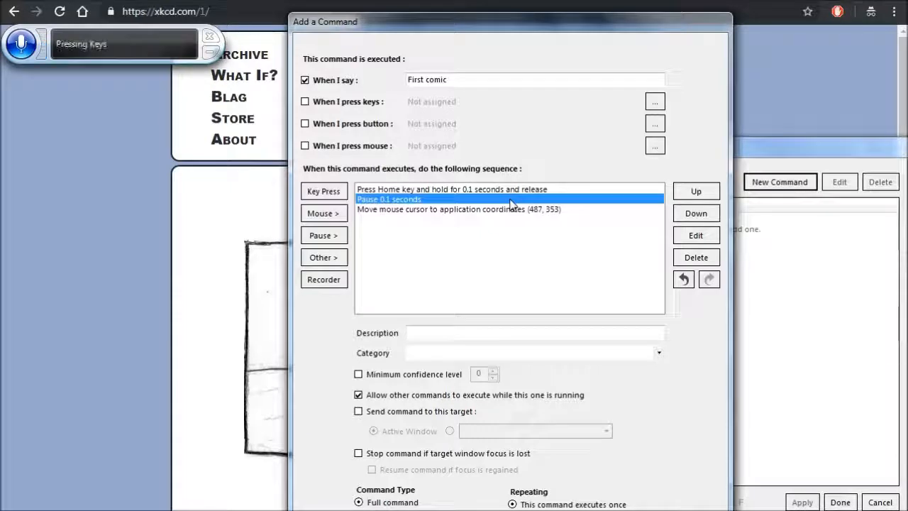
key(Down)
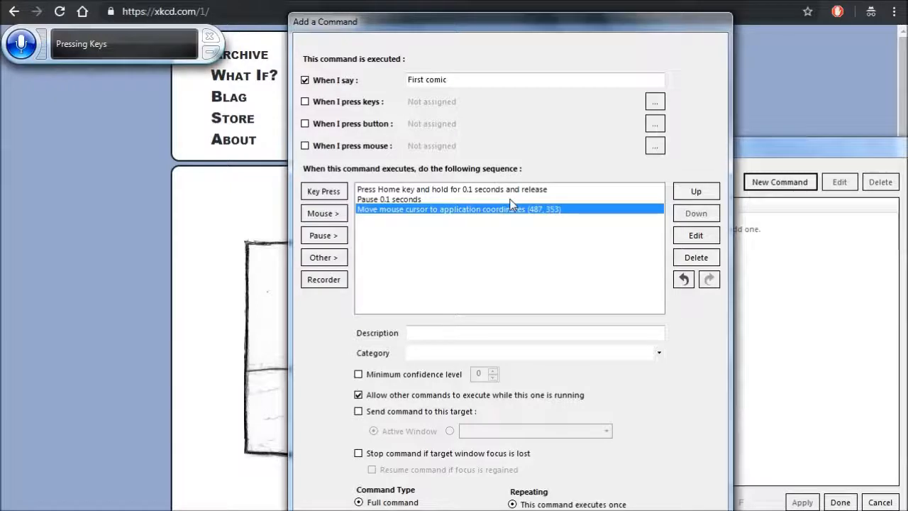
key(ctrl+v)
key(alt)
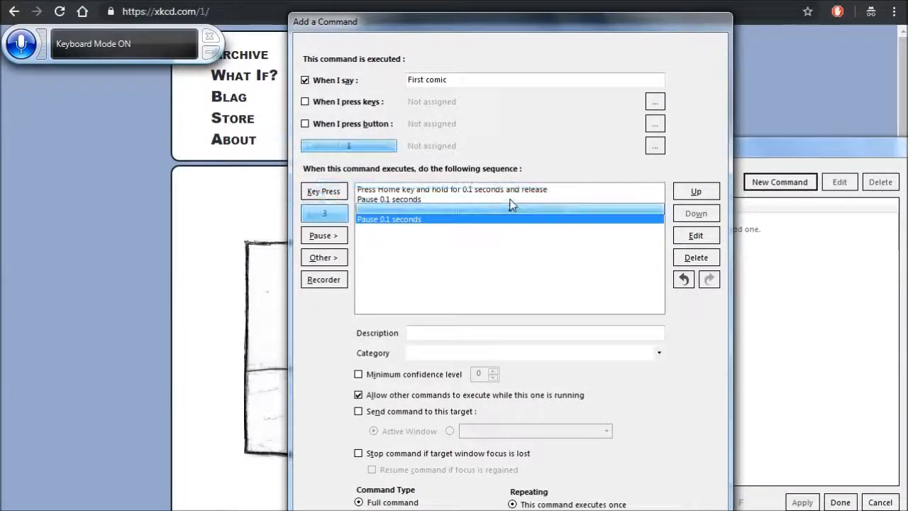
- Add a left mouse click at the end of the sequence and save the First comic command
click(323, 213)
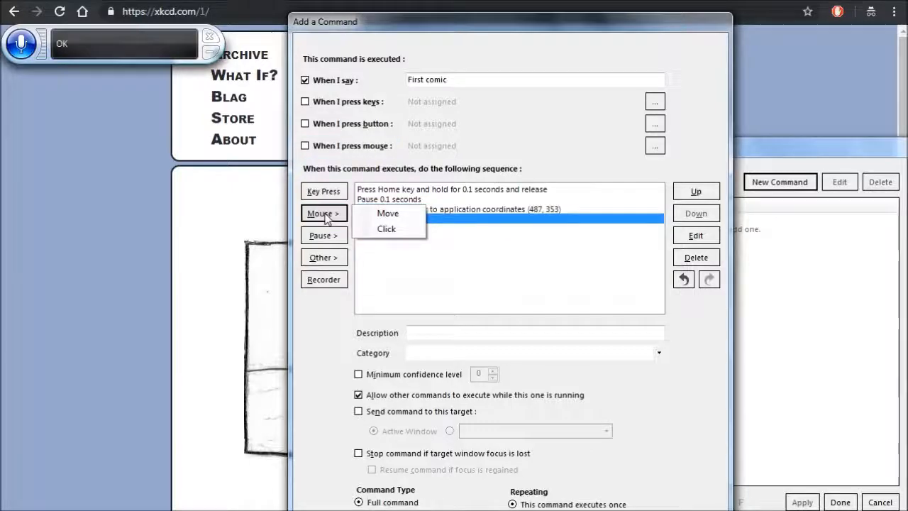
click(388, 229)
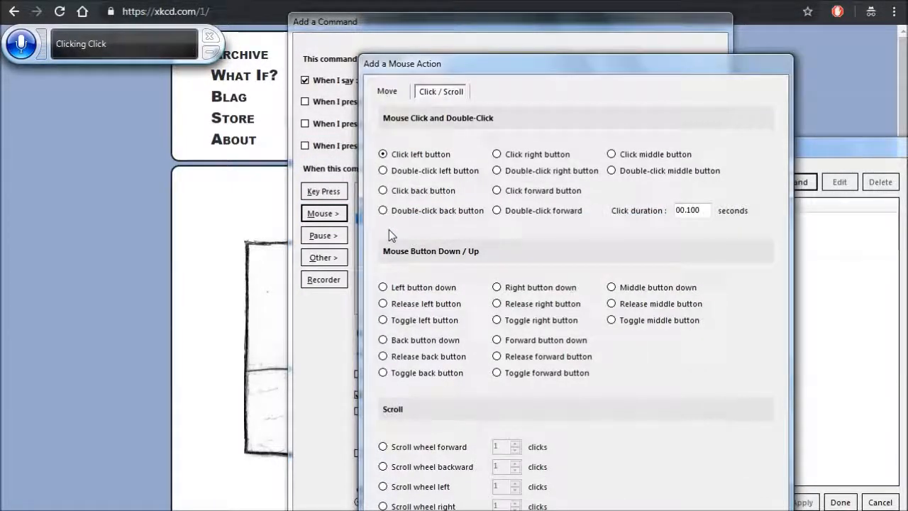
key(Return)
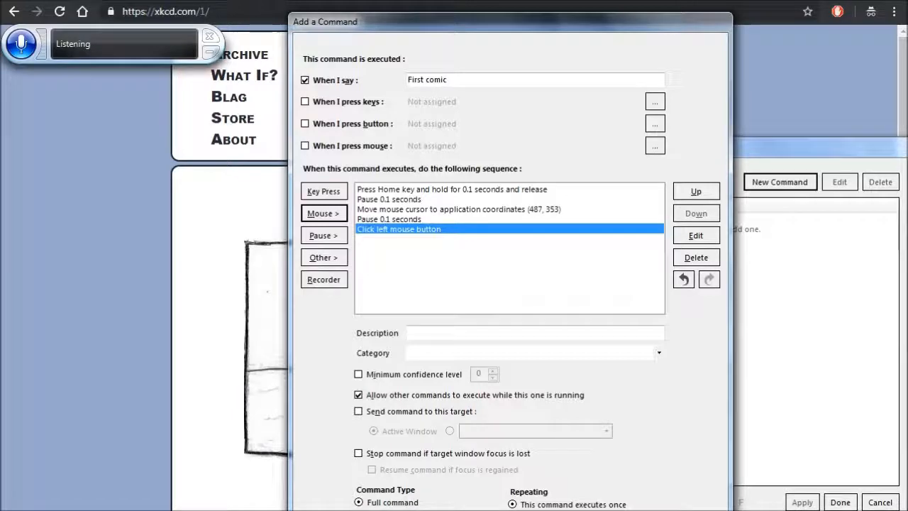
key(Return)
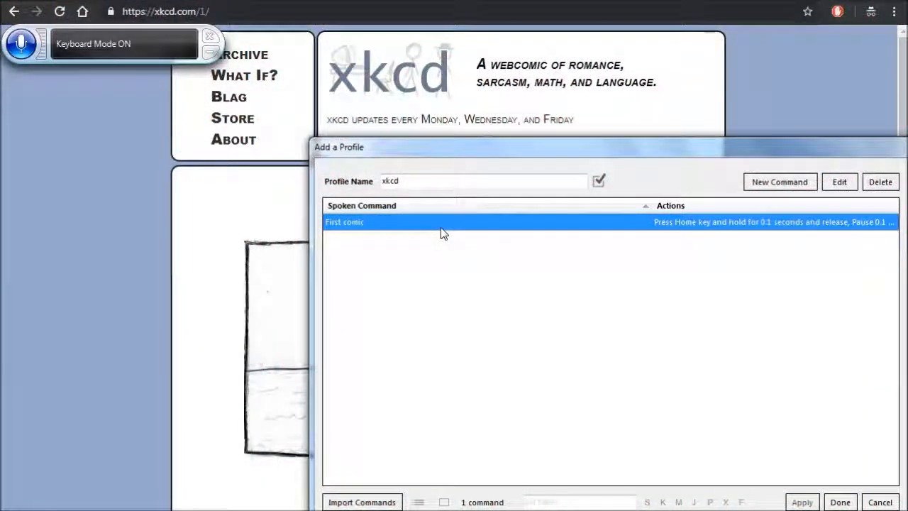
- Duplicate the First comic command and change the copy's spoken phrase to "Last comic"
right_click(441, 233)
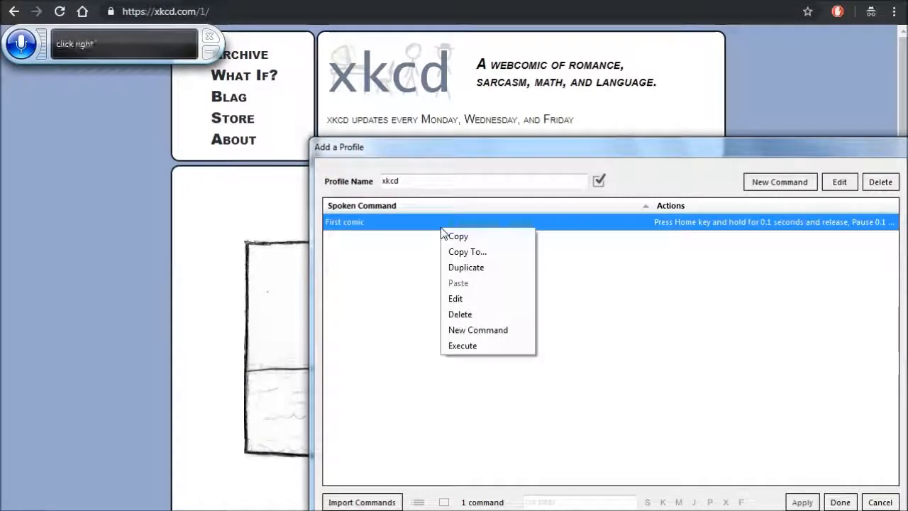
click(490, 271)
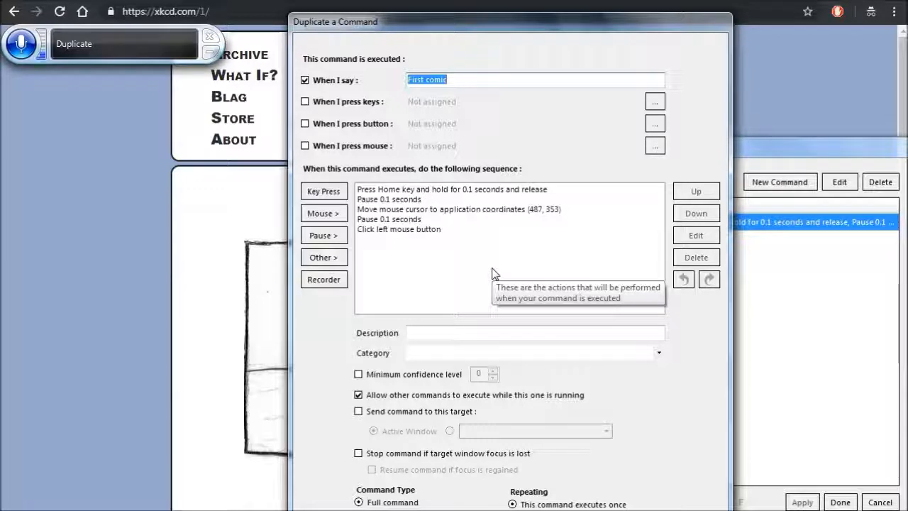
key(Home)
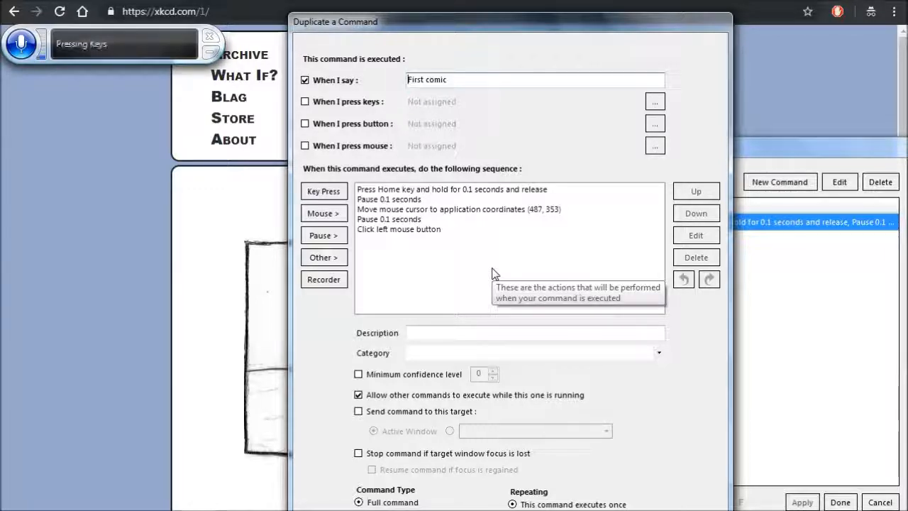
click(446, 457)
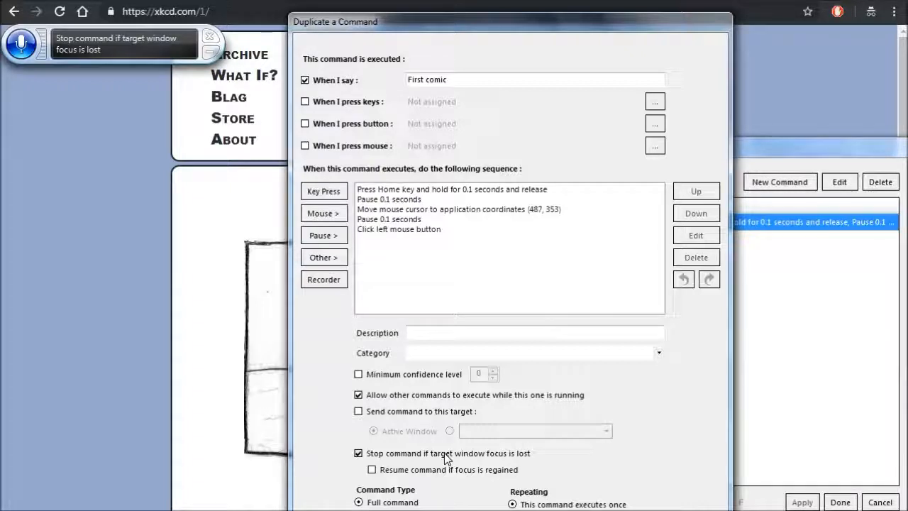
click(445, 457)
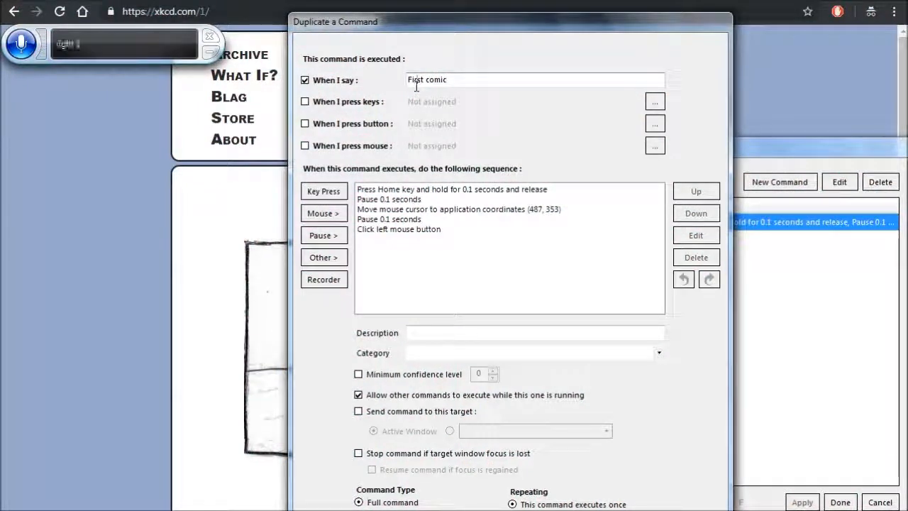
key(BackSpace)
key(BackSpace)
key(BackSpace)
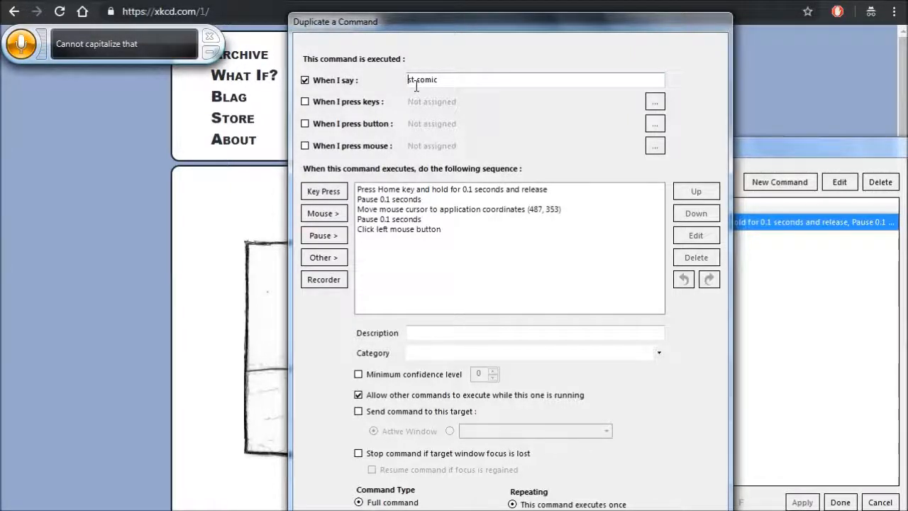
text(Catama)
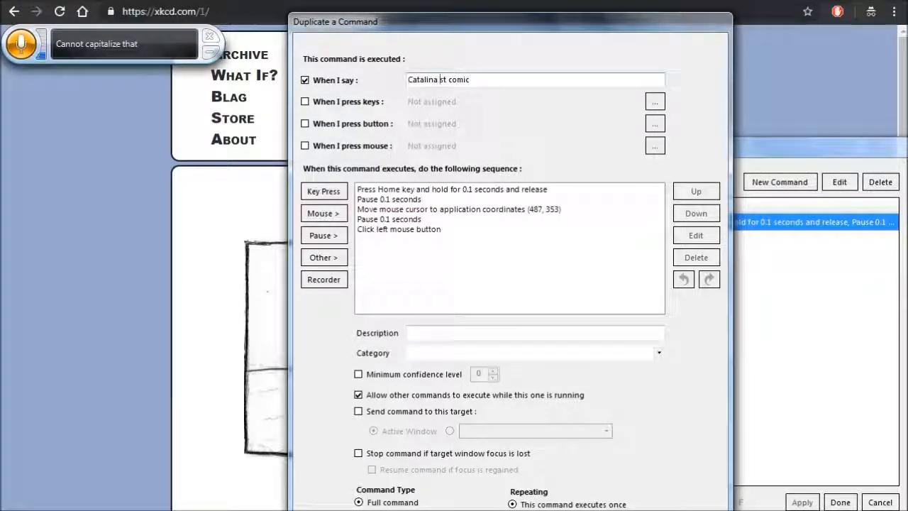
key(ctrl+z)
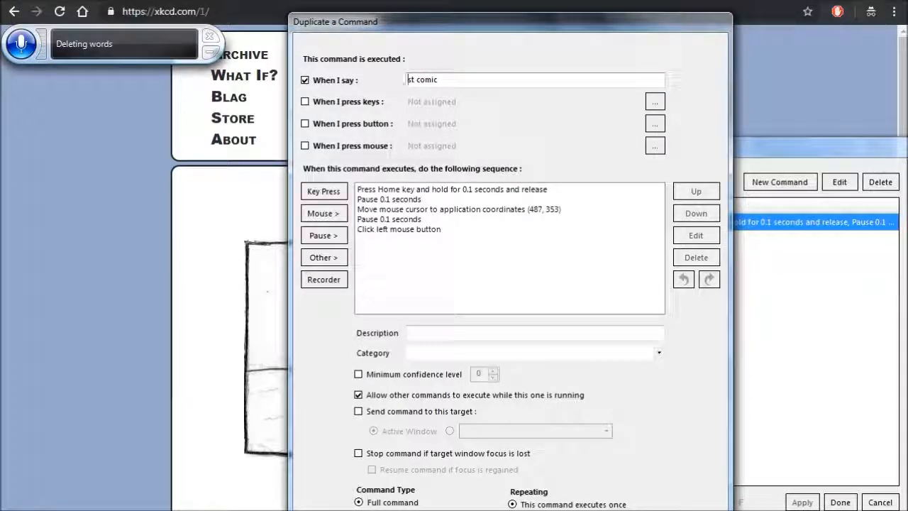
text(La)
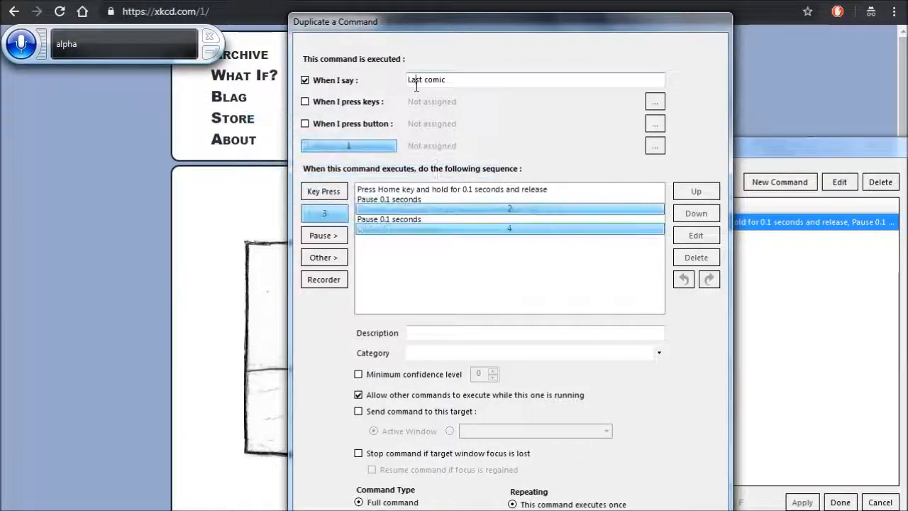
- Recapture the mouse move's position at xkcd's last-comic button (807, 353) and save the Last comic command
click(511, 212)
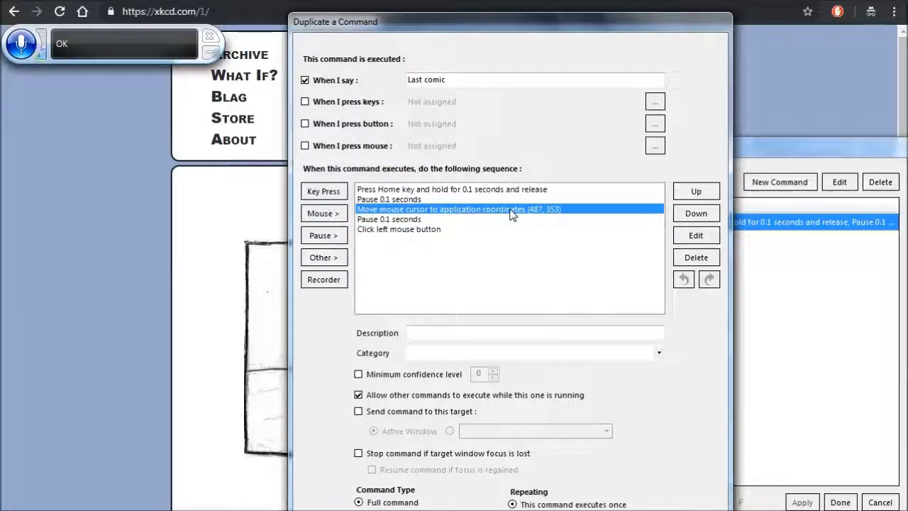
key(Return)
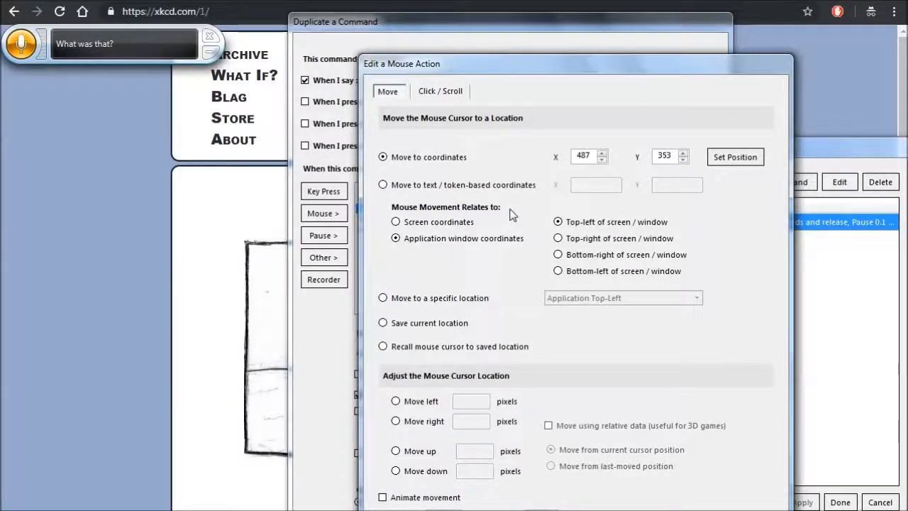
click(737, 159)
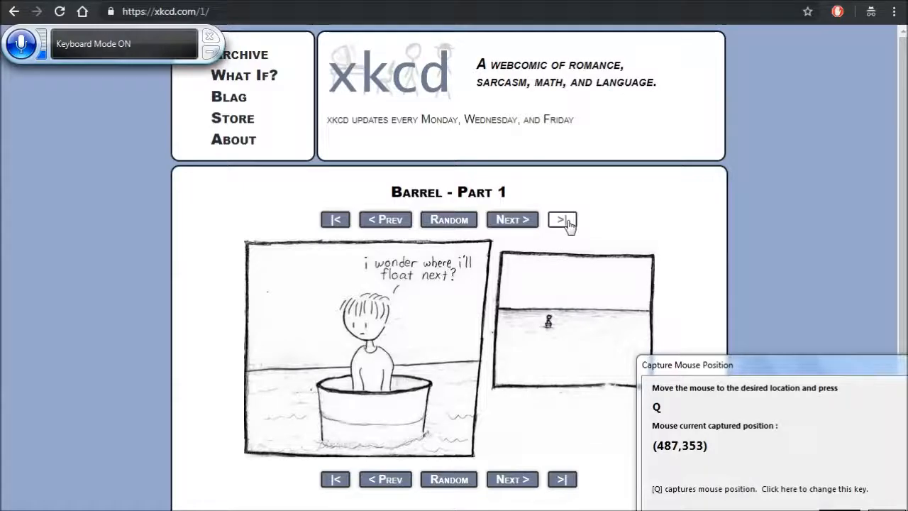
key(q)
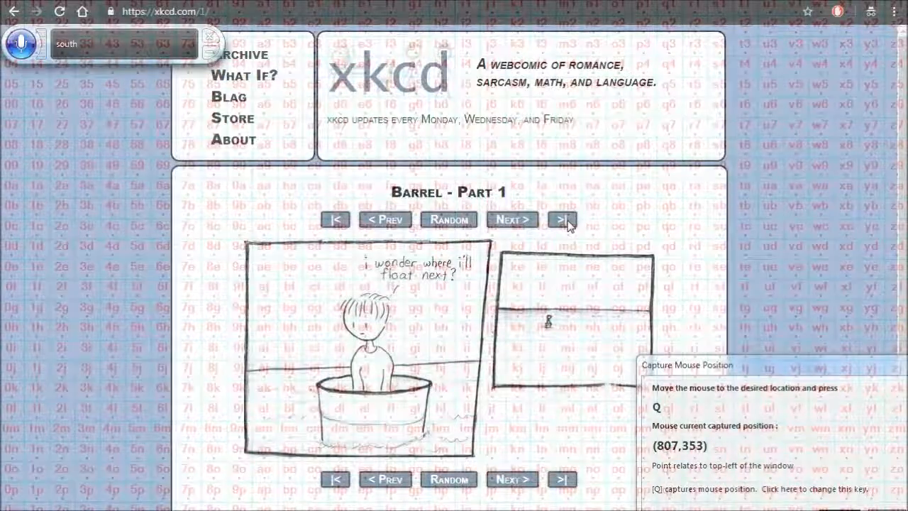
click(842, 508)
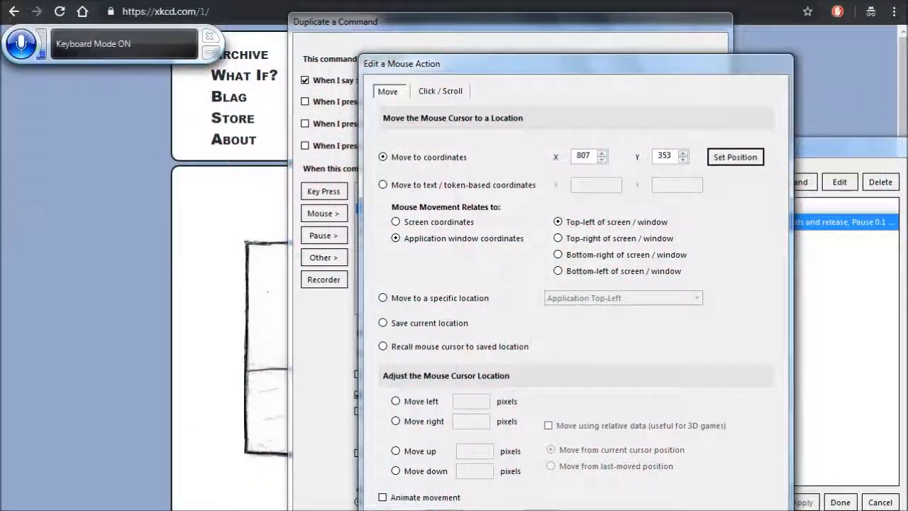
key(Return)
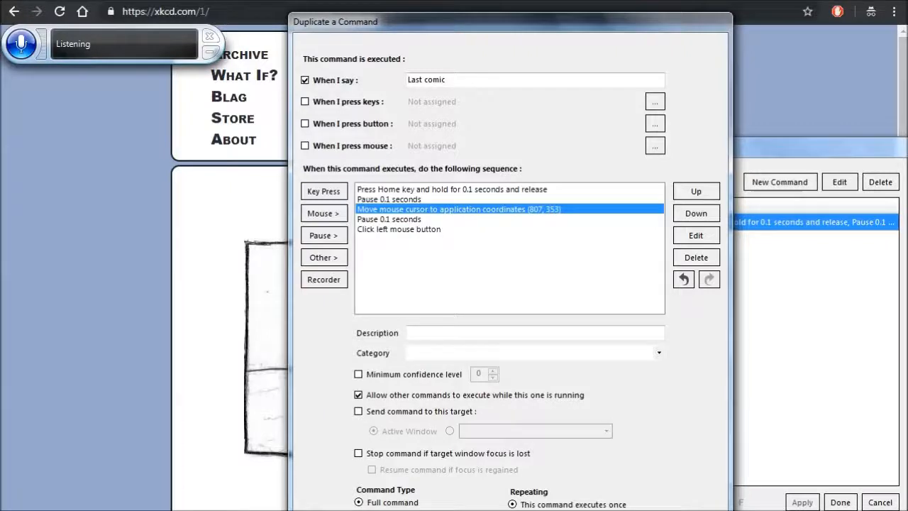
key(Return)
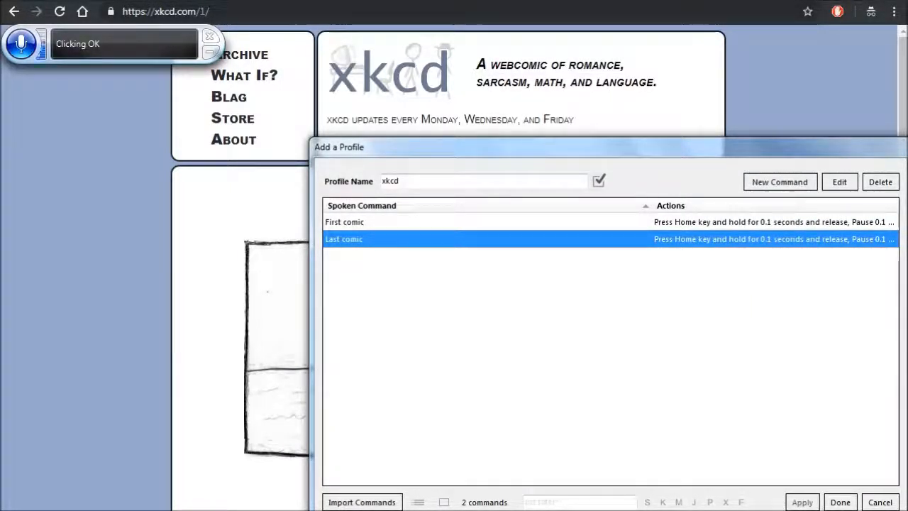
- Add a new command to the profile with the spoken phrase "Down five times"
click(779, 181)
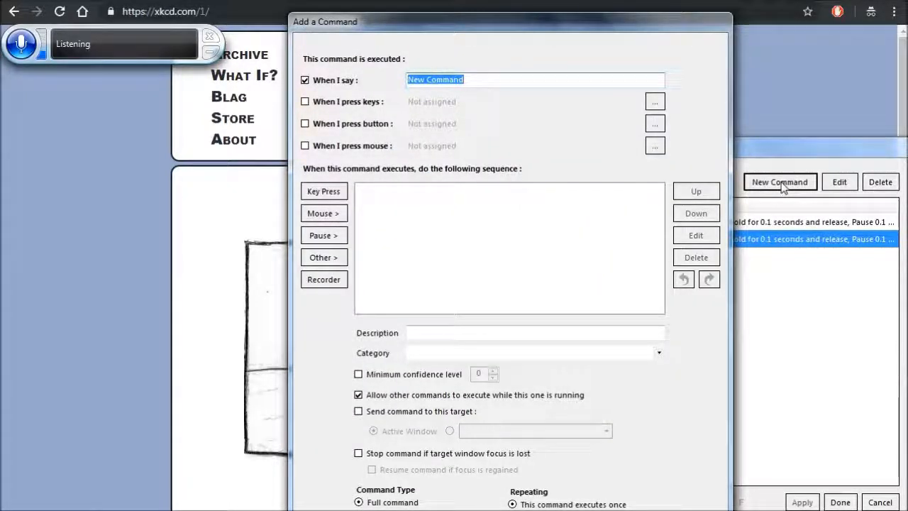
key(BackSpace)
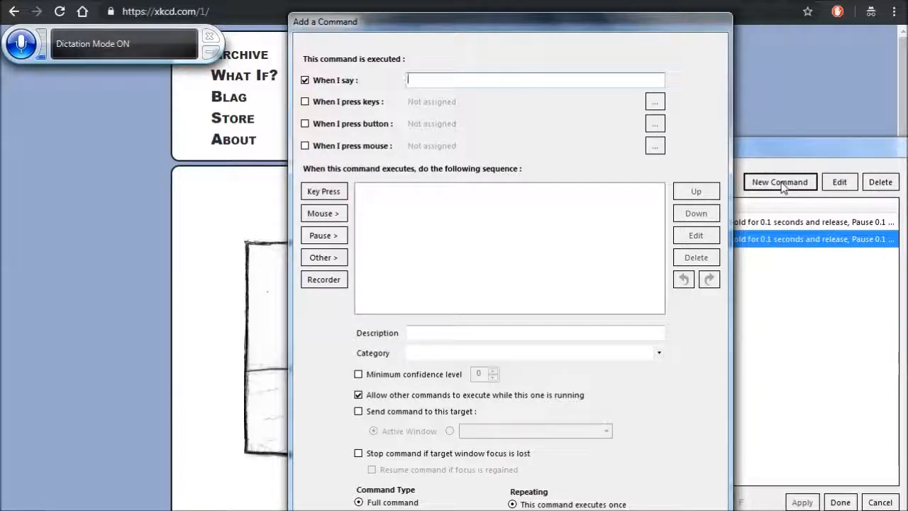
text(Down five times)
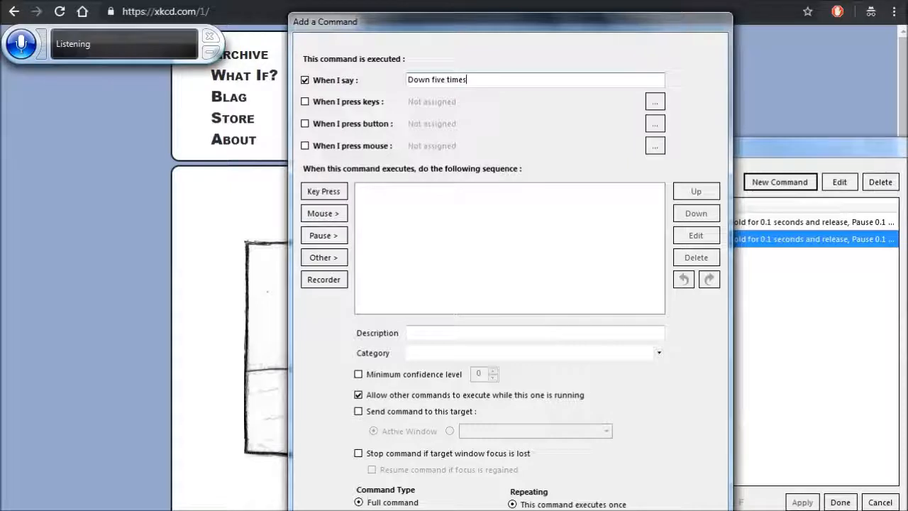
- Add a Down arrow press-and-release action held for 0.1 seconds to the Down five times command's sequence
click(324, 192)
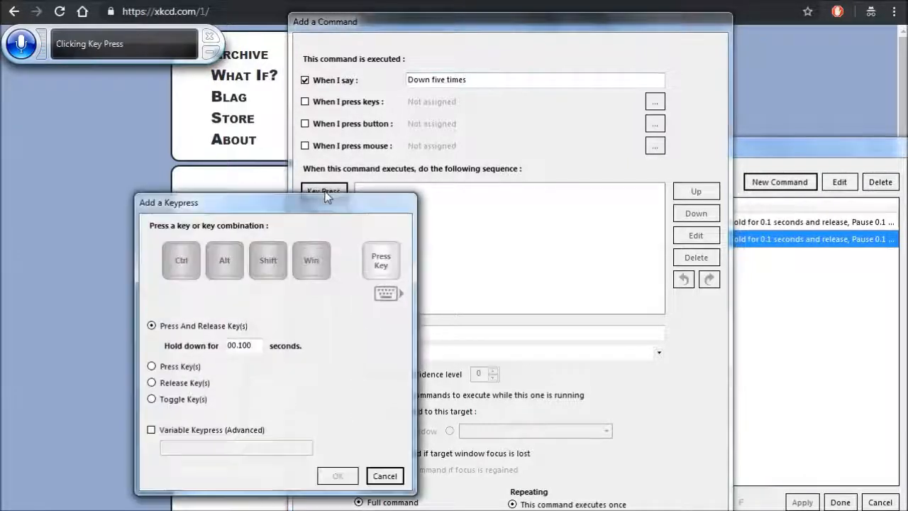
key(Down)
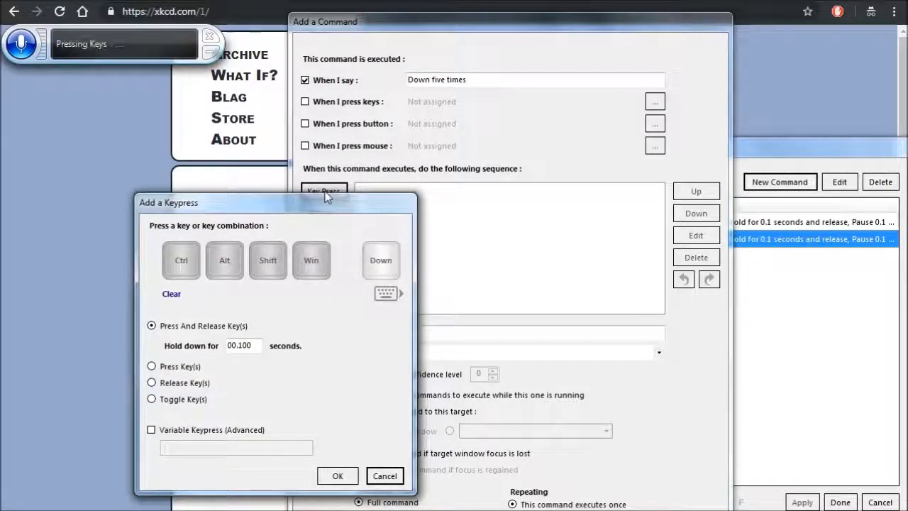
click(336, 476)
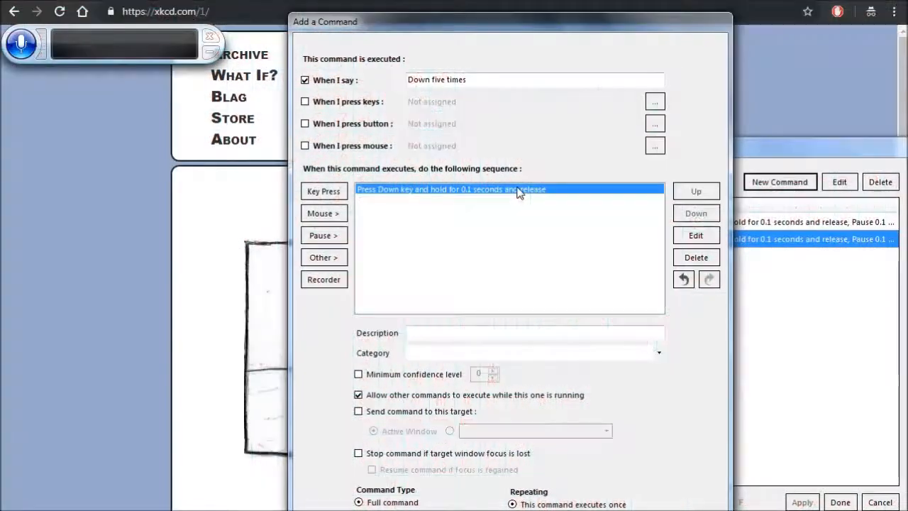
- Copy the Down key action, paste it four times for five presses in total, and save the Down five times command
key(ctrl+c)
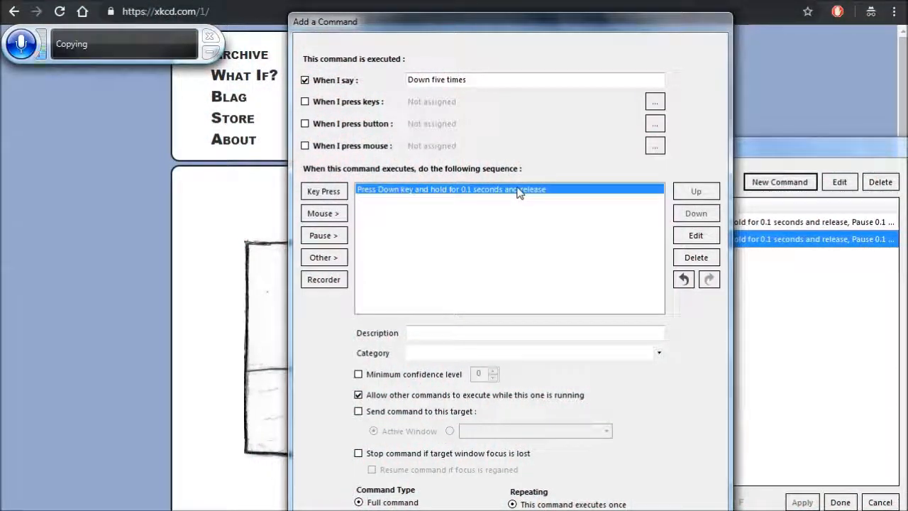
key(ctrl+v)
key(ctrl+v)
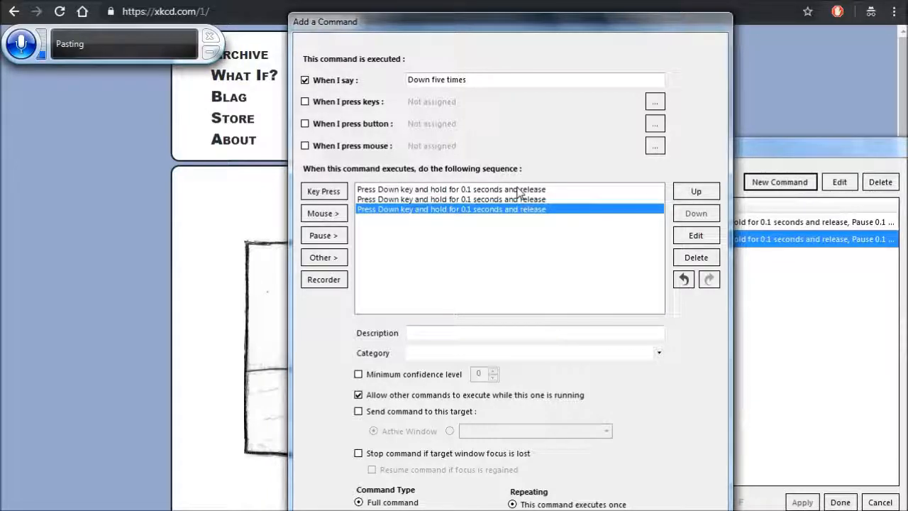
key(ctrl+v)
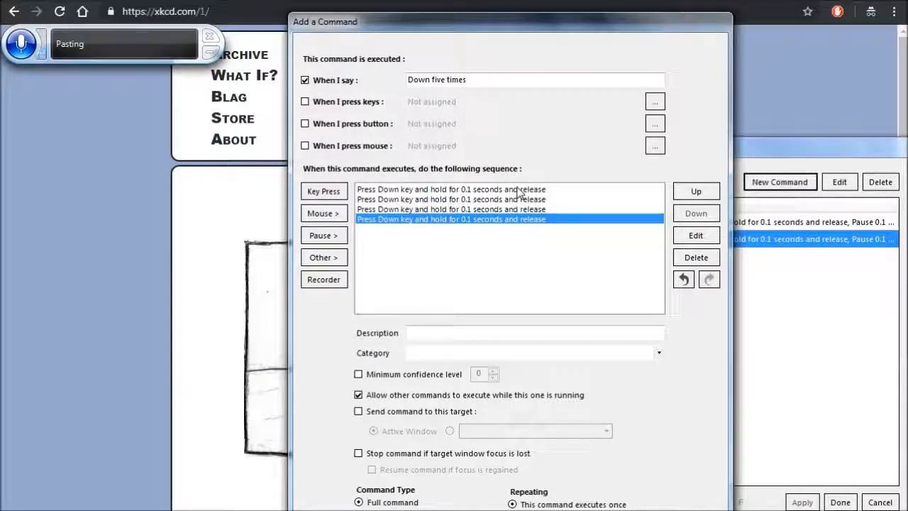
key(ctrl+v)
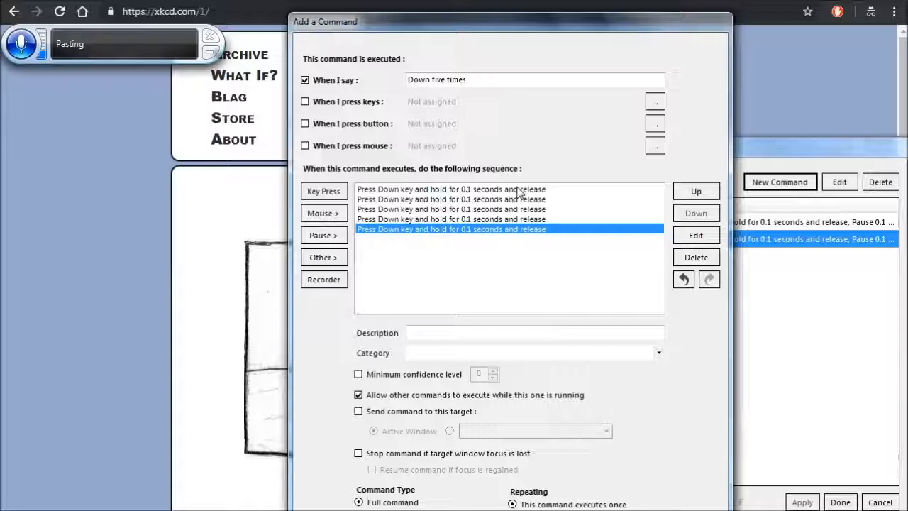
key(Return)
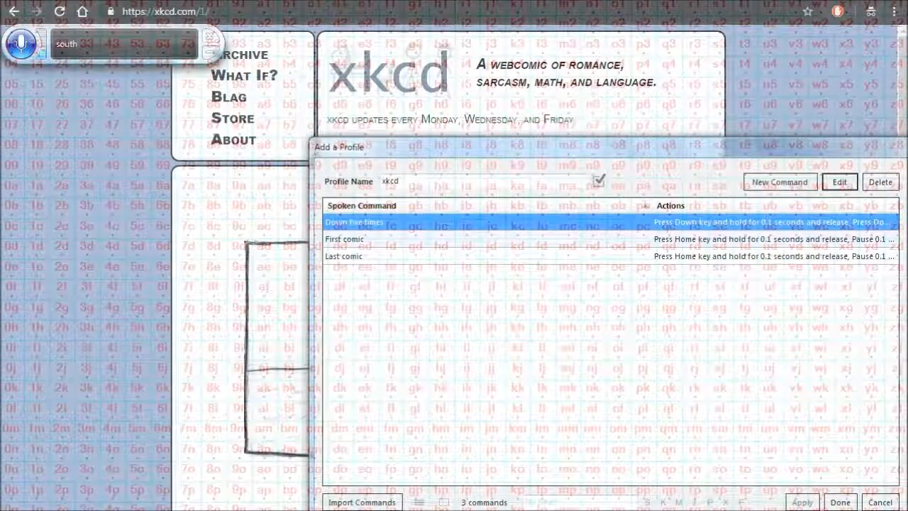
- Append an action to the First comic command that executes the Down five times command and waits until it completes
click(518, 240)
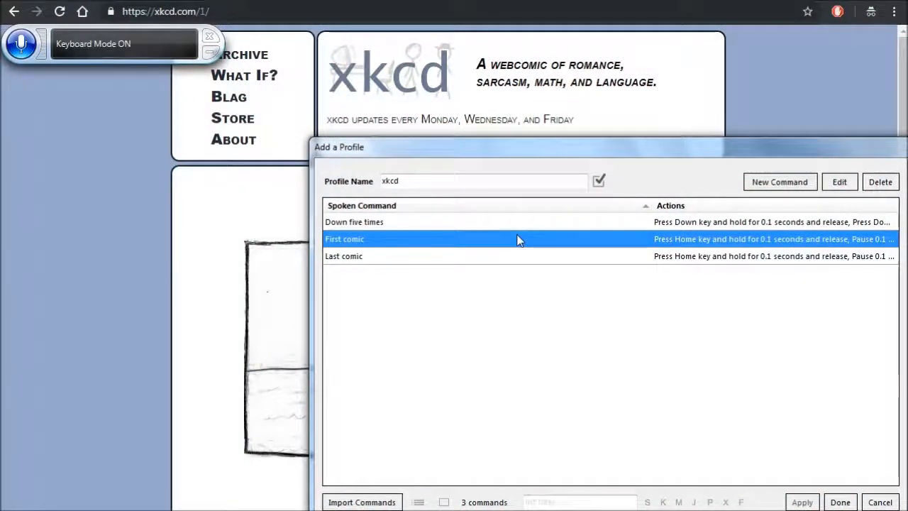
key(Return)
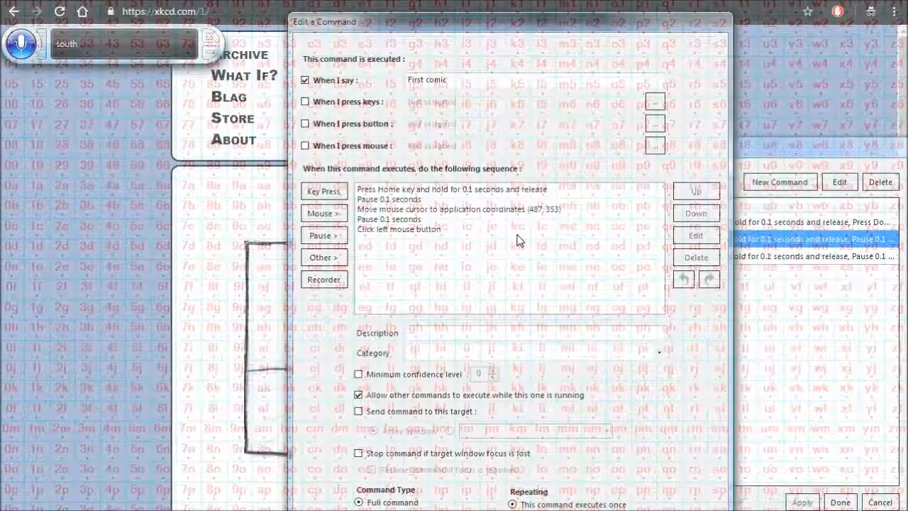
click(341, 260)
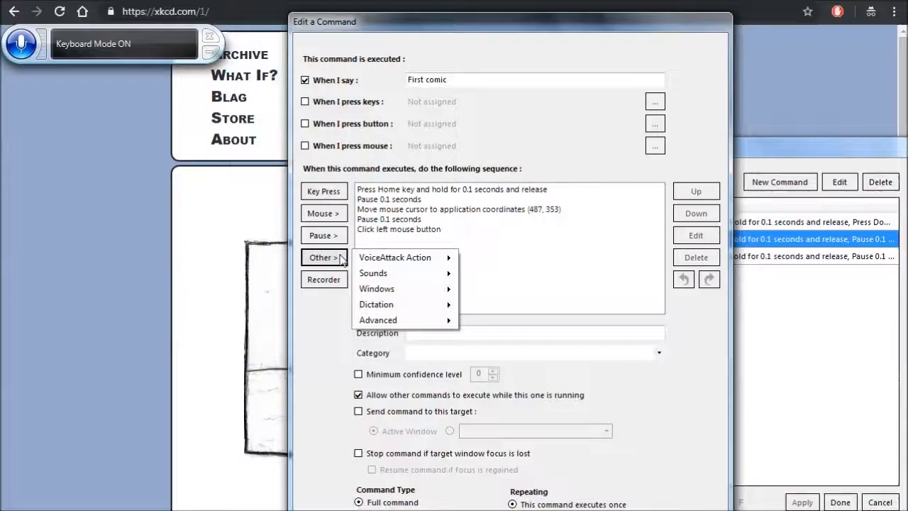
key(Right)
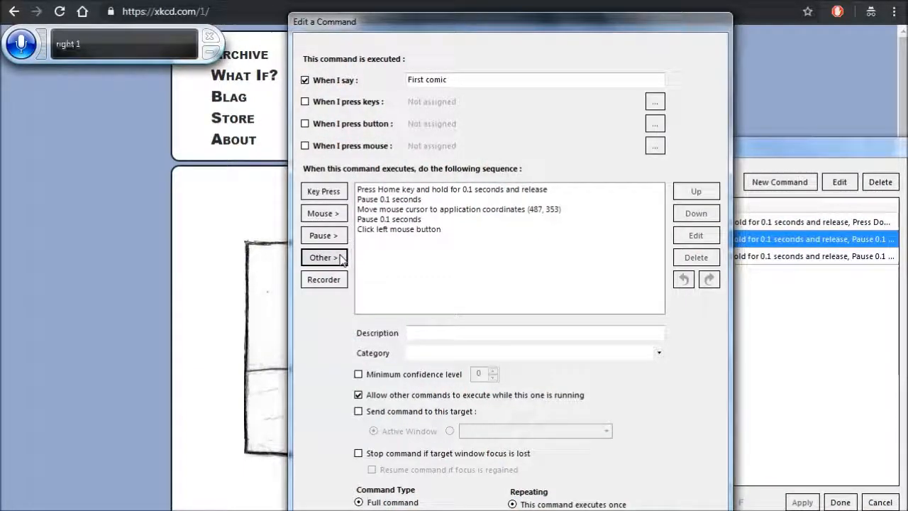
key(Tab)
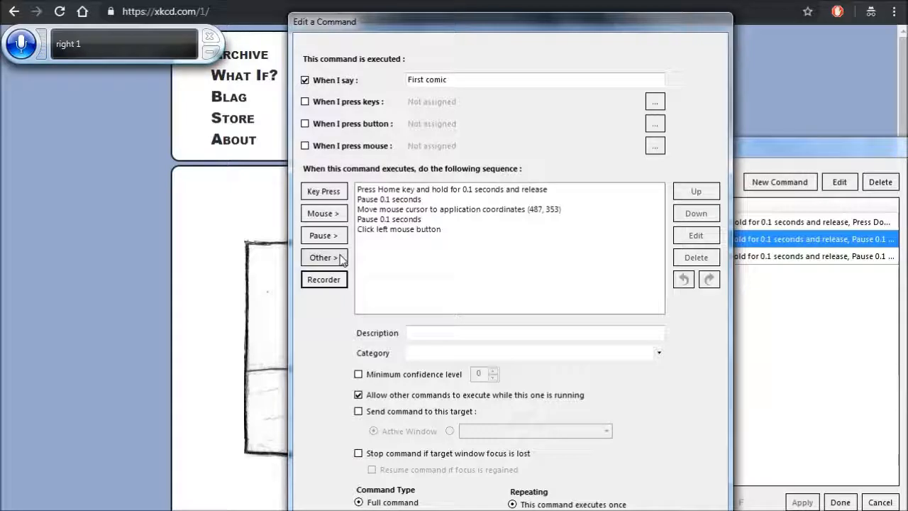
key(shift+Tab)
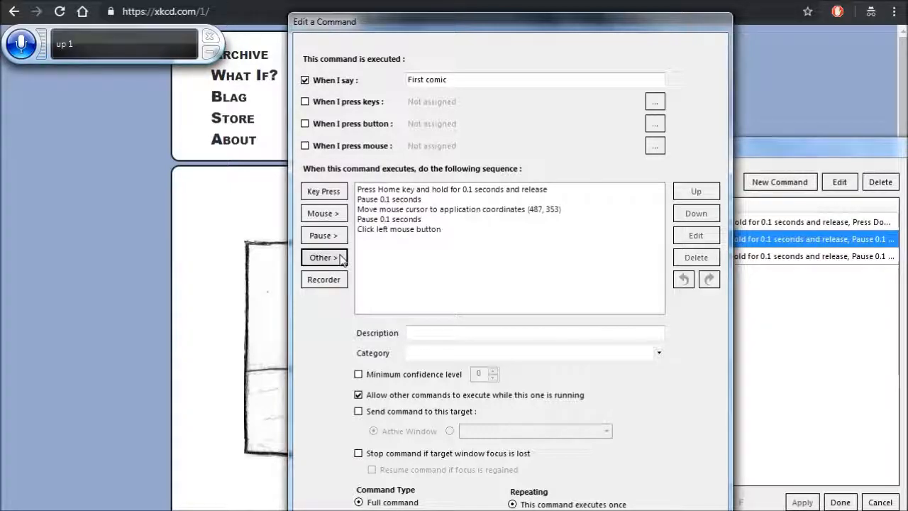
key(Return)
key(Down)
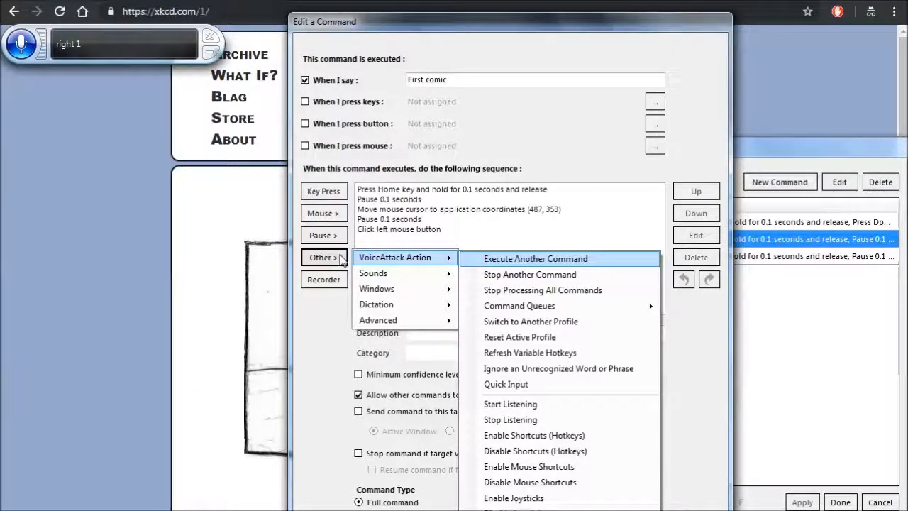
key(Return)
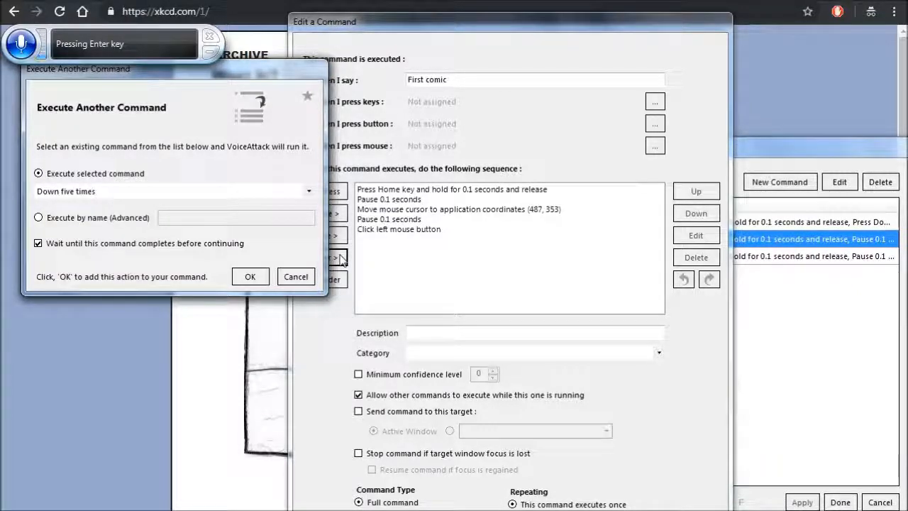
click(249, 277)
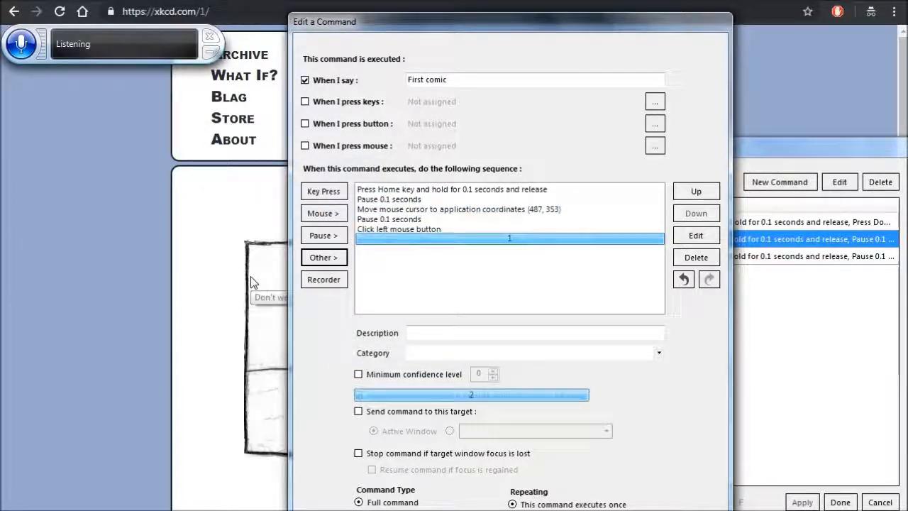
- Copy the Execute command action from First comic to the end of the Last comic sequence, saving both commands
click(510, 240)
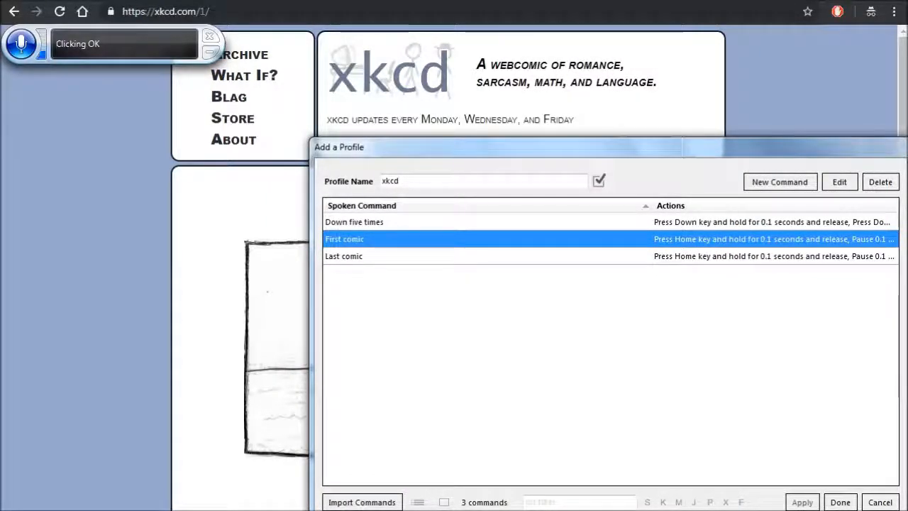
key(Down)
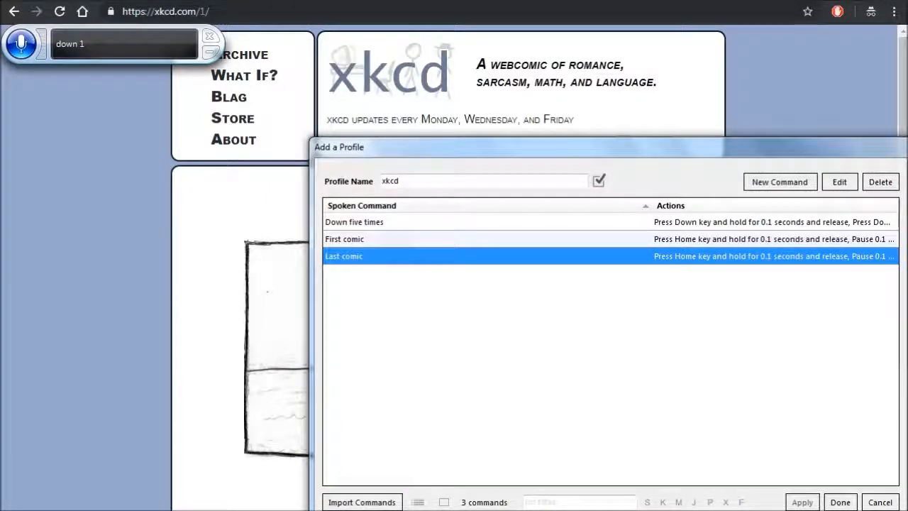
key(Return)
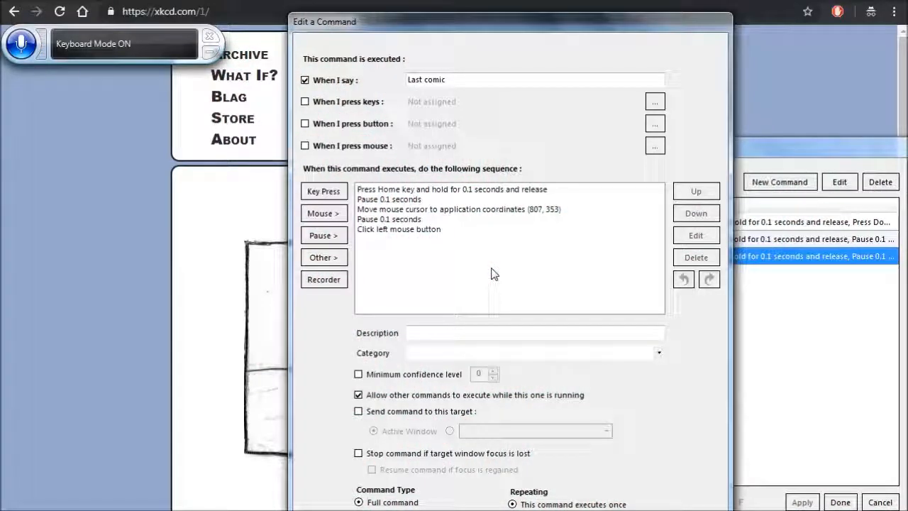
key(ctrl+v)
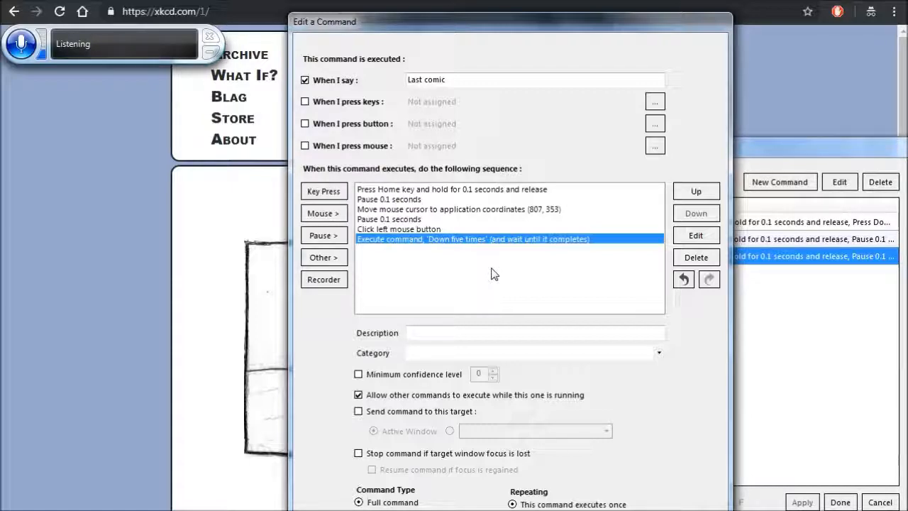
key(Return)
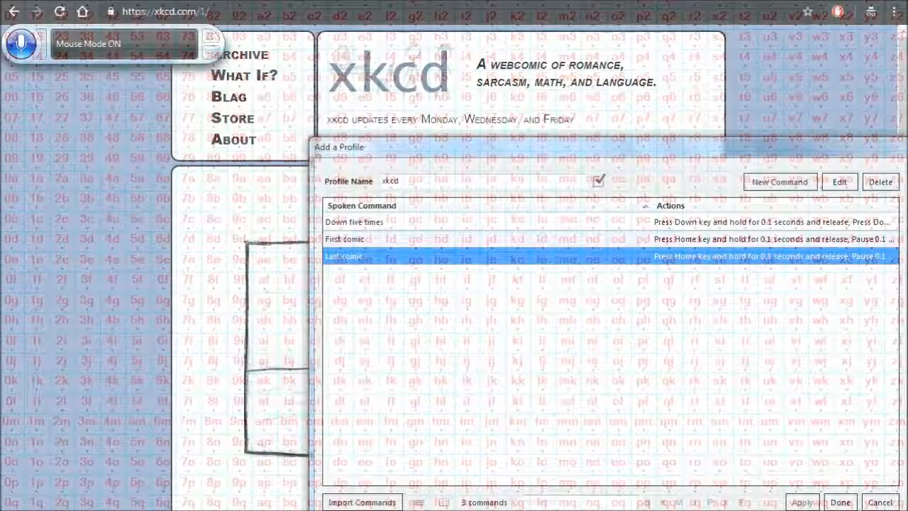
- Duplicate the First comic command and change the copy's spoken phrase to "Random comic"
click(442, 252)
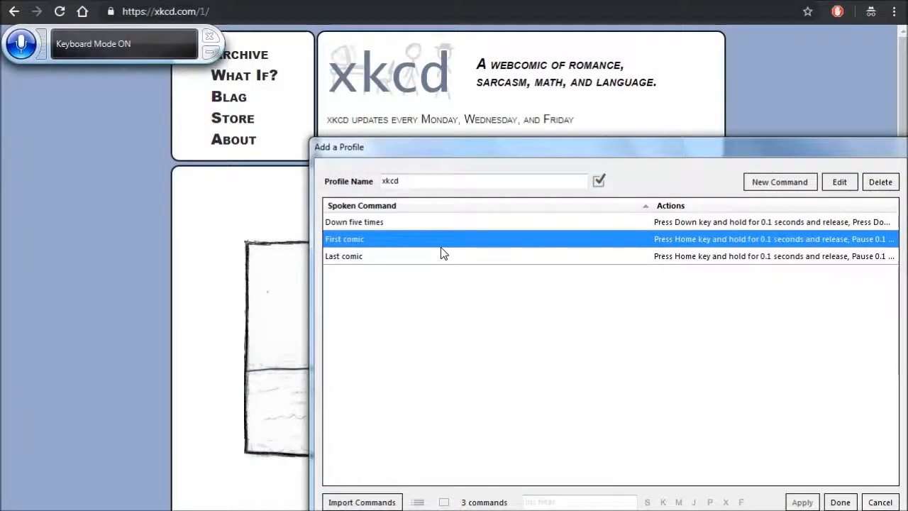
right_click(441, 252)
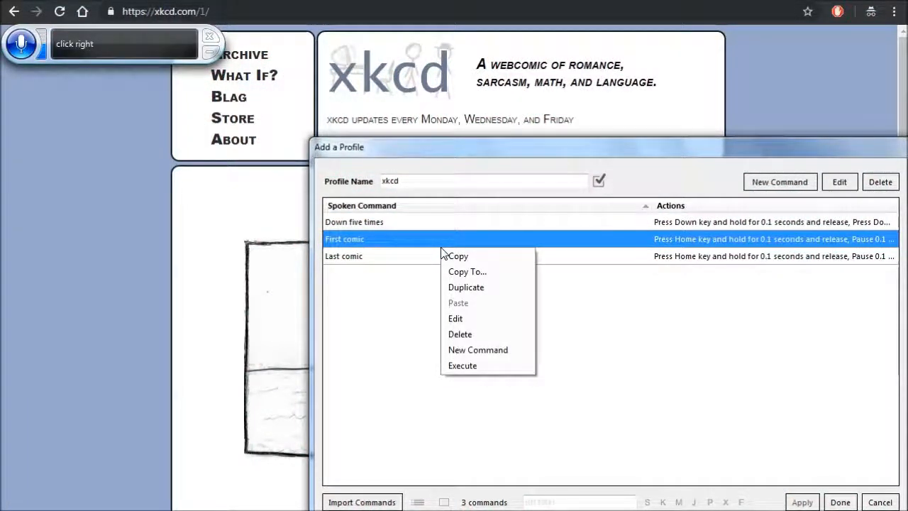
click(486, 290)
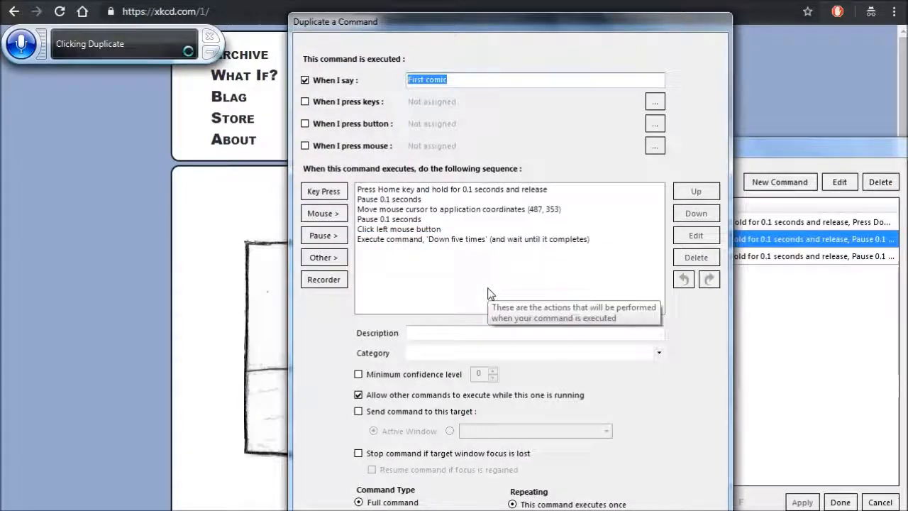
click(511, 190)
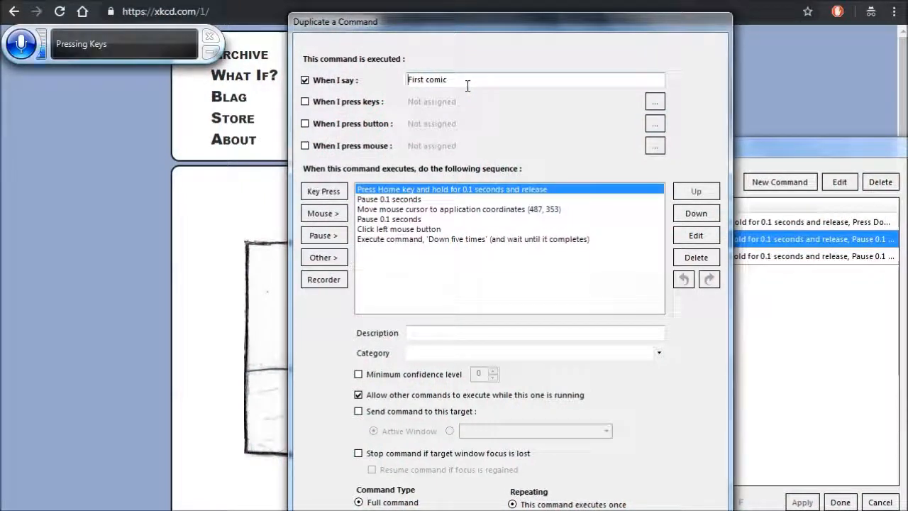
text(Random)
key(ctrl+Delete)
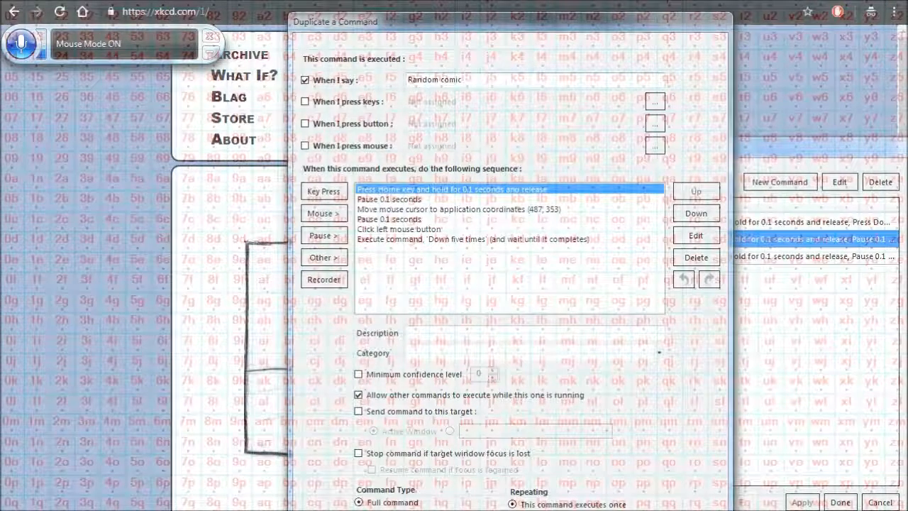
- Recapture the mouse move's position at xkcd's Random button (629, 353) and save the Random comic command
click(494, 213)
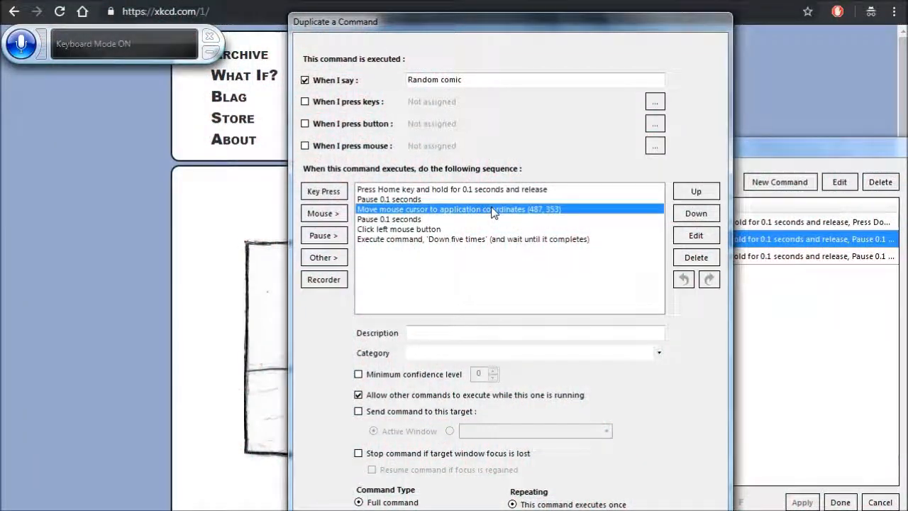
key(Return)
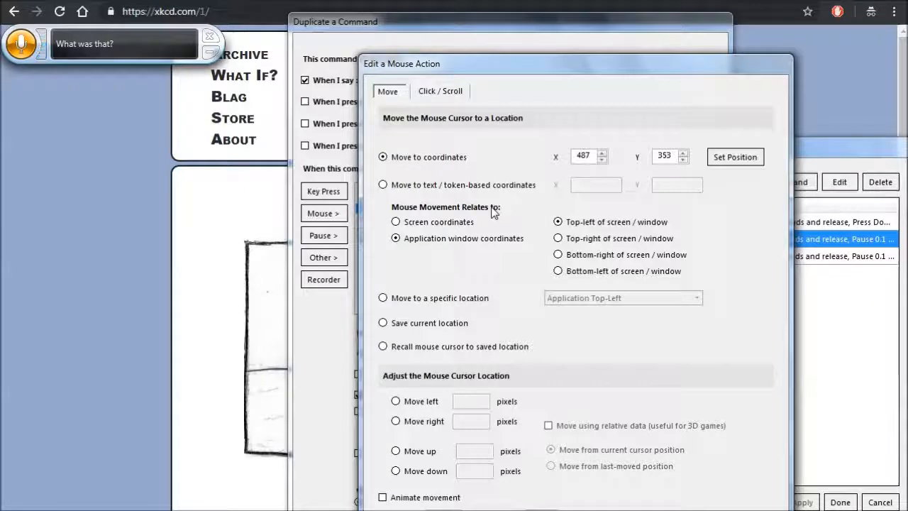
click(735, 156)
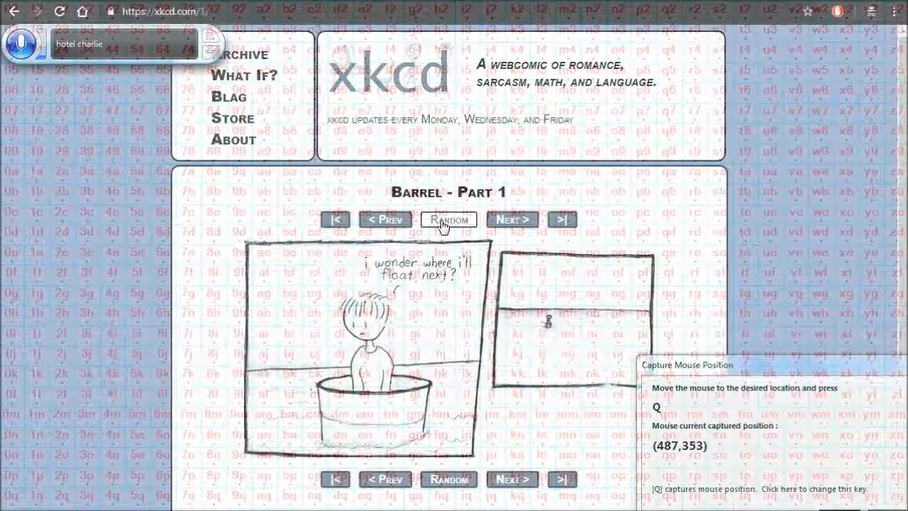
key(q)
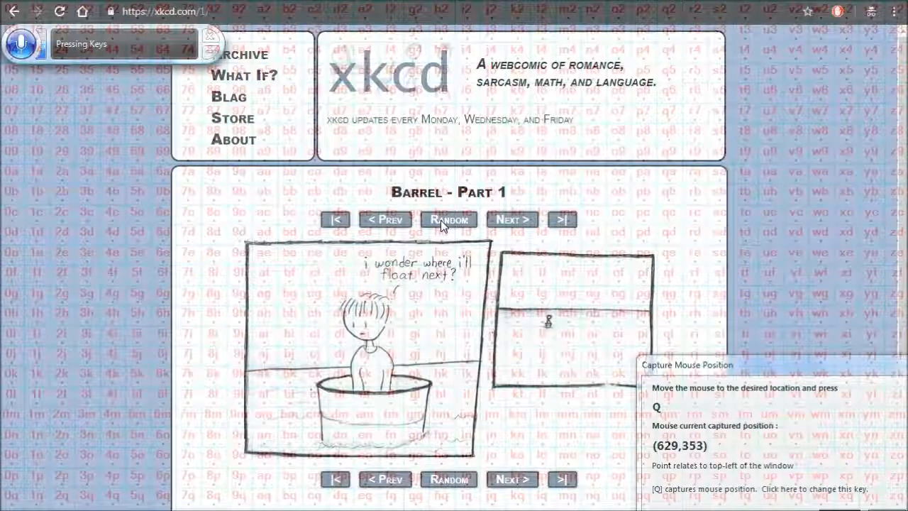
click(846, 510)
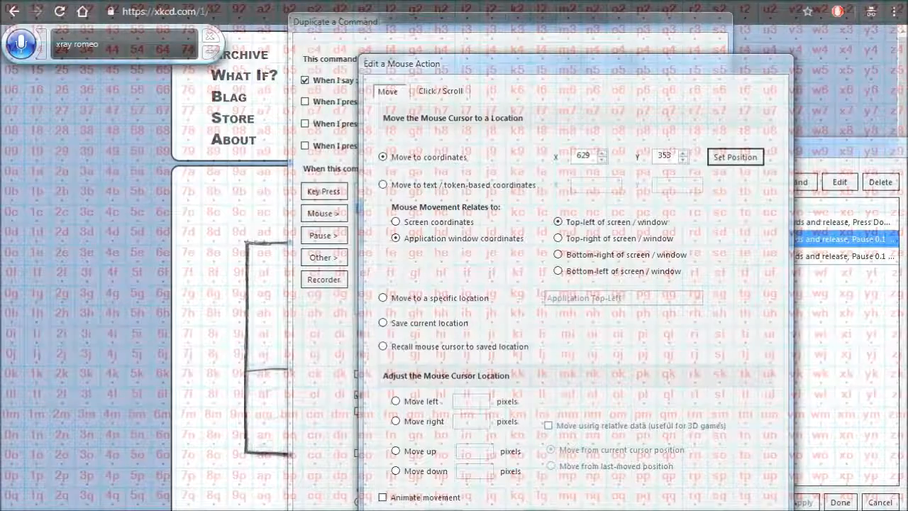
click(744, 423)
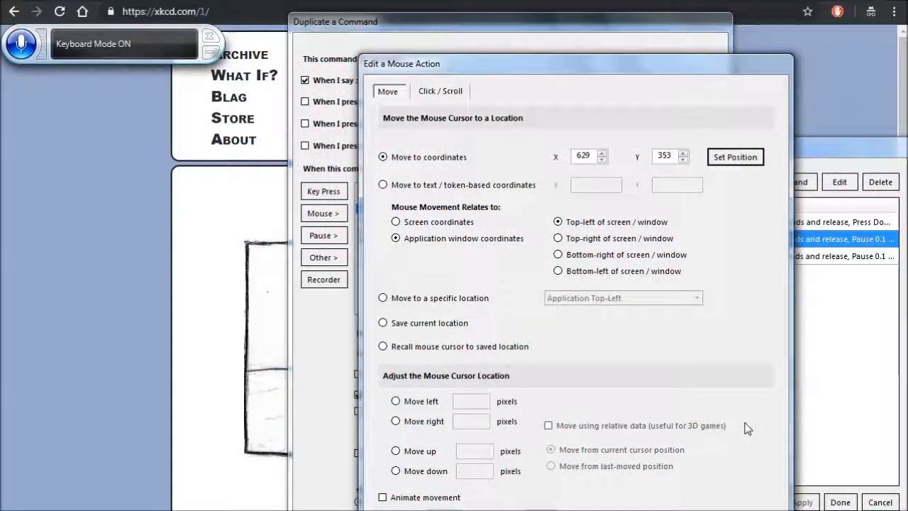
click(710, 510)
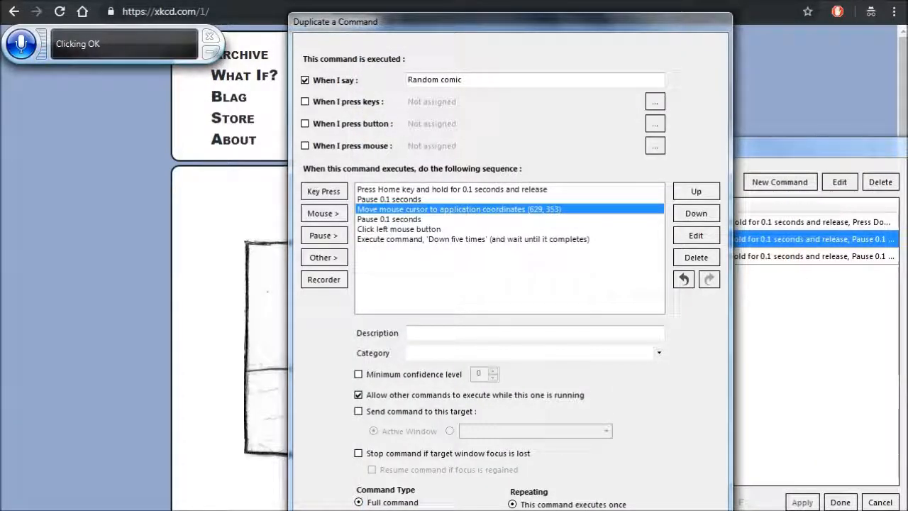
key(Return)
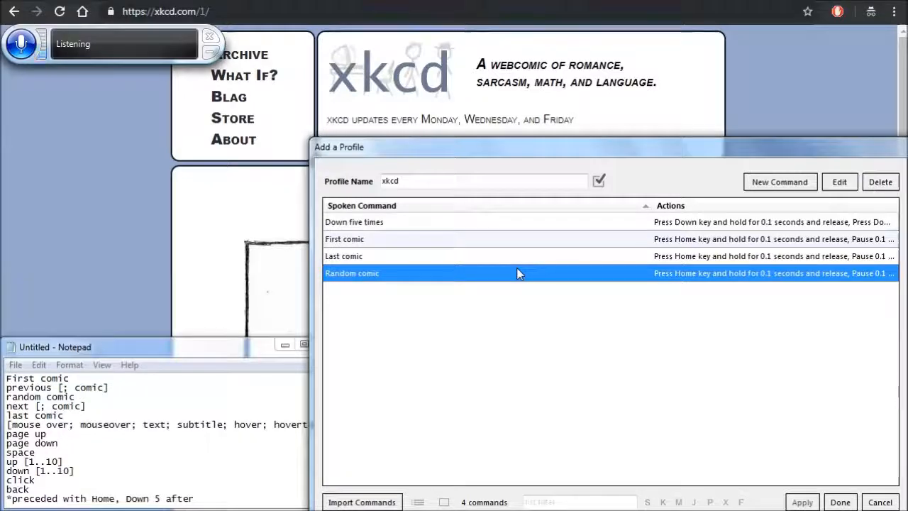
- Duplicate the Random comic command and change the copy's spoken phrase to "Previous [; comic]"
right_click(517, 274)
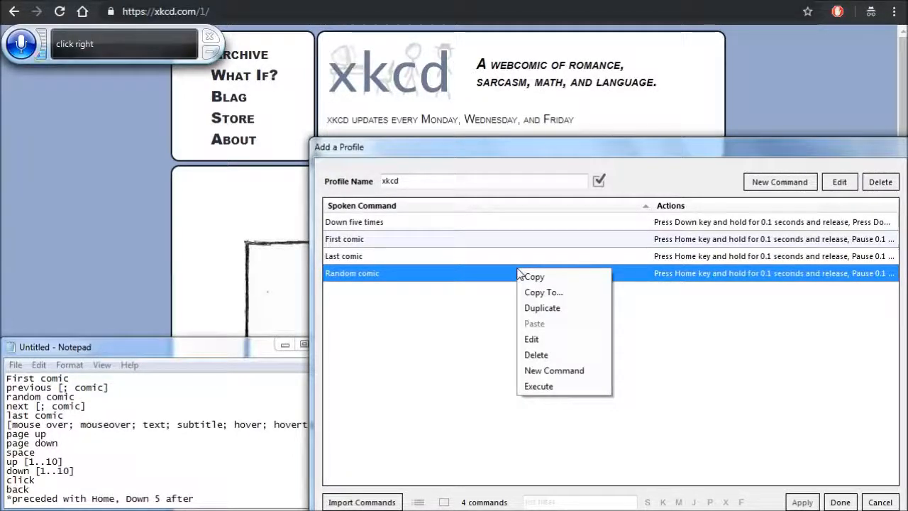
click(566, 314)
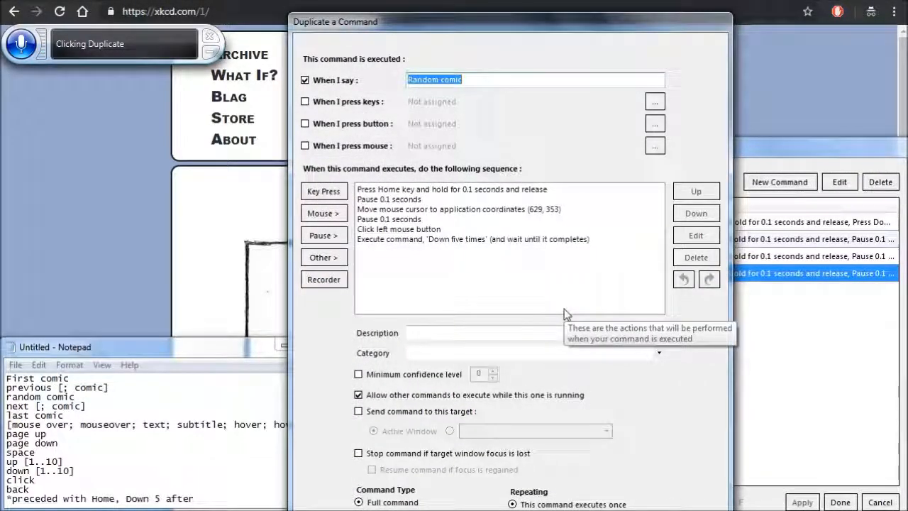
key(Home)
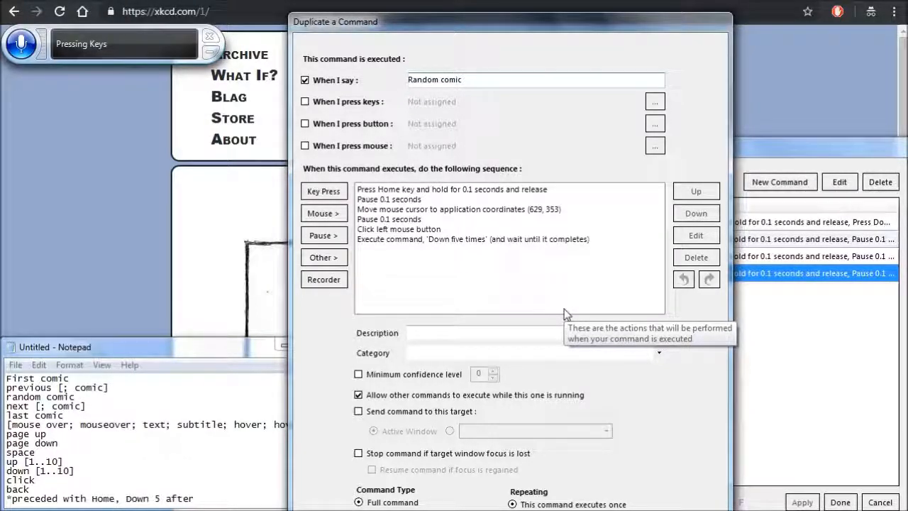
text(Previous)
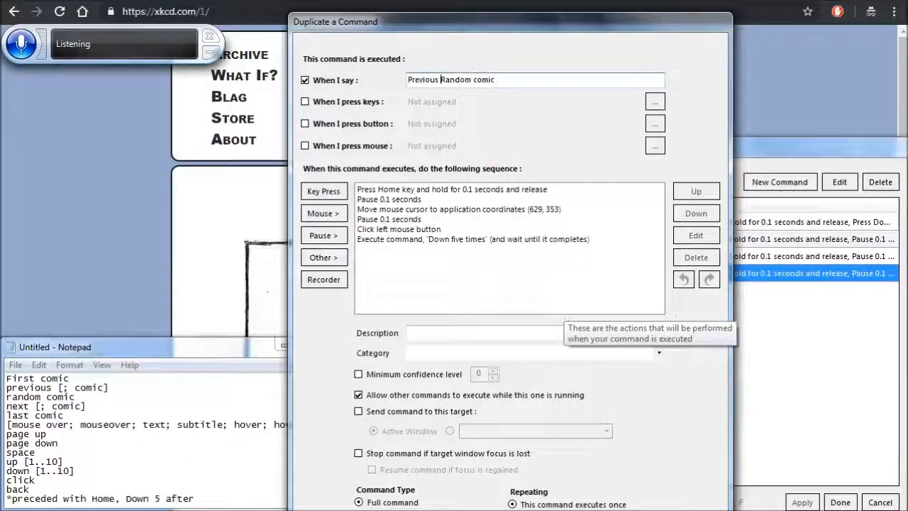
key(ctrl+Delete)
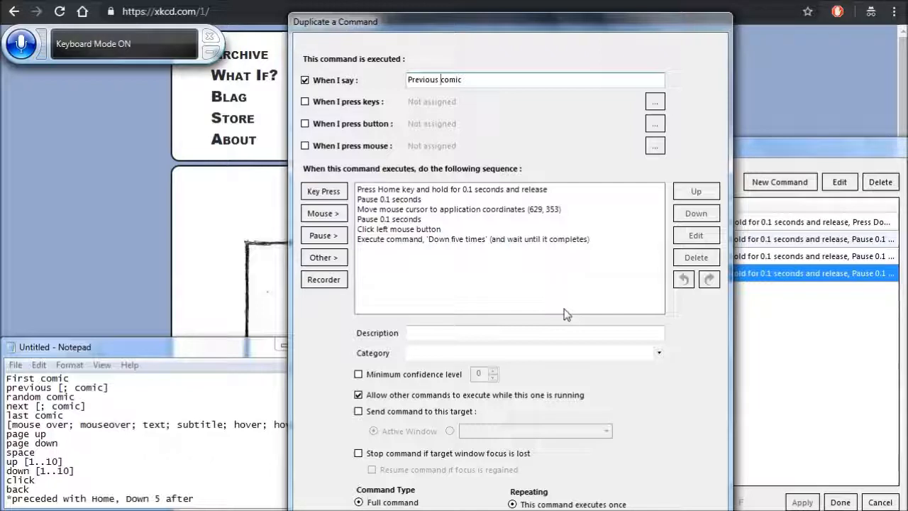
text([;)
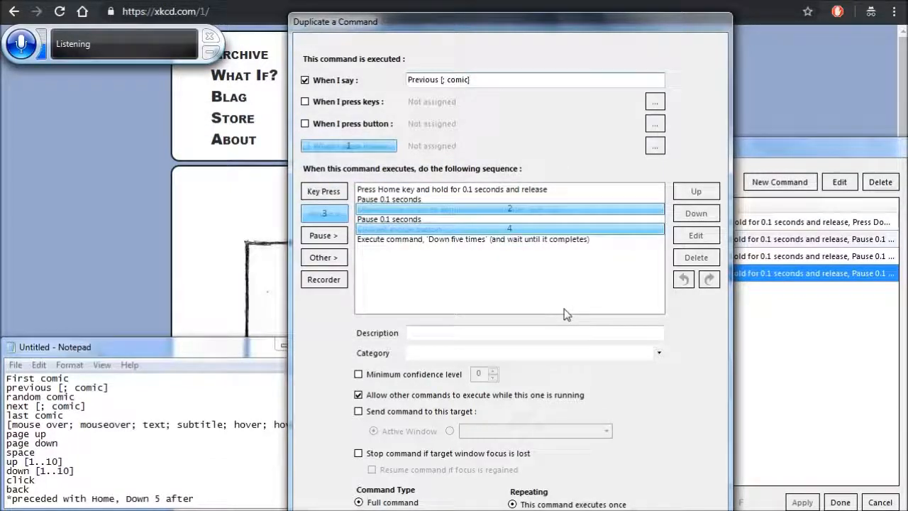
- Recapture the mouse move's position at xkcd's Prev button (558, 353) and save the Previous [; comic] command
click(511, 209)
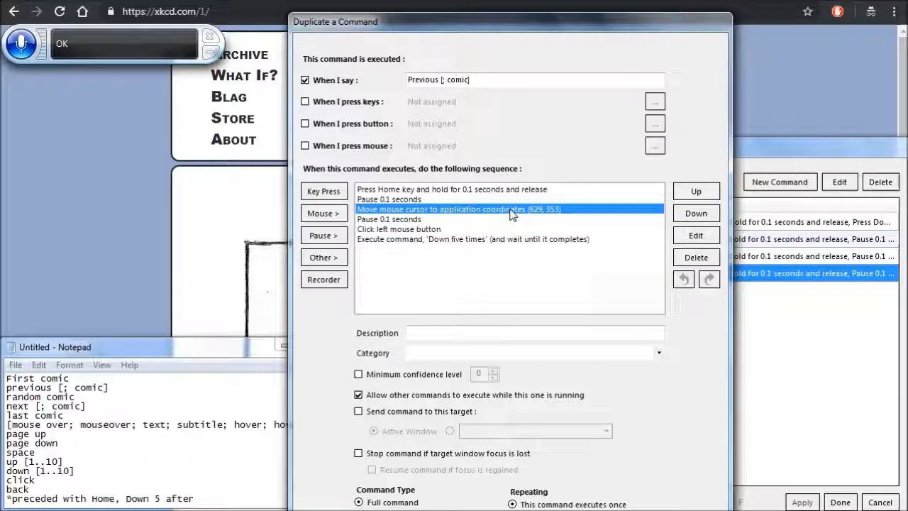
key(Return)
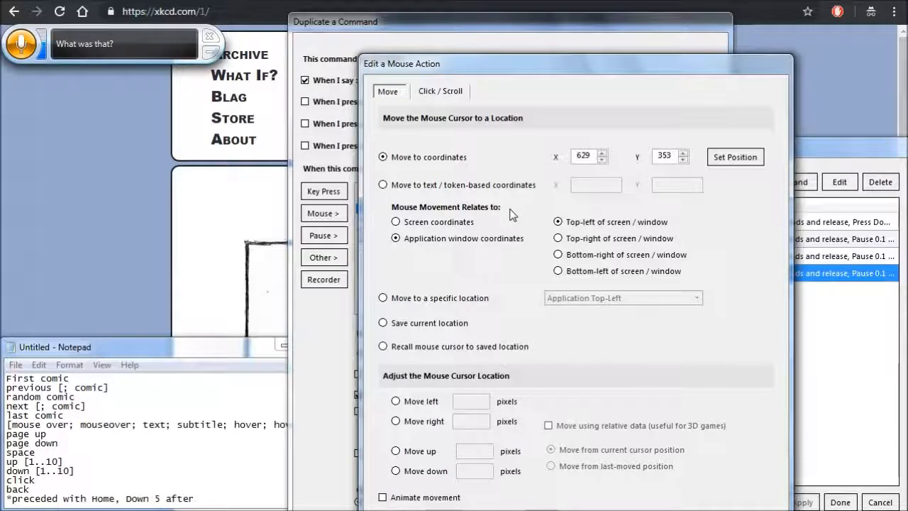
click(738, 158)
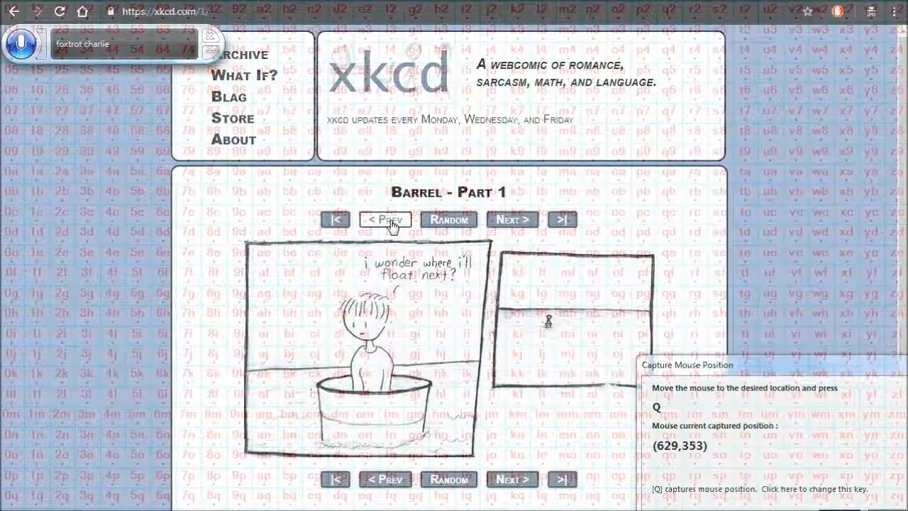
key(q)
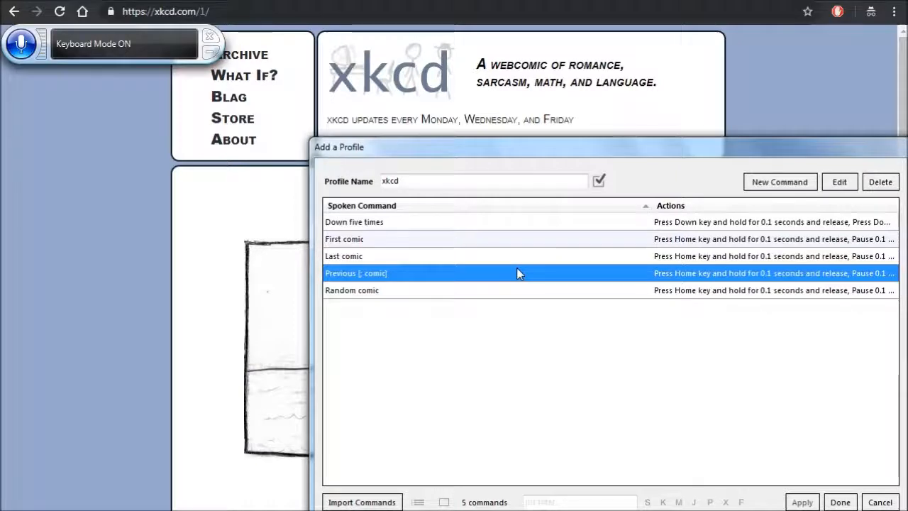
- Duplicate the Previous [; comic] command and change the copy's spoken phrase to "Next [; comic]"
right_click(517, 268)
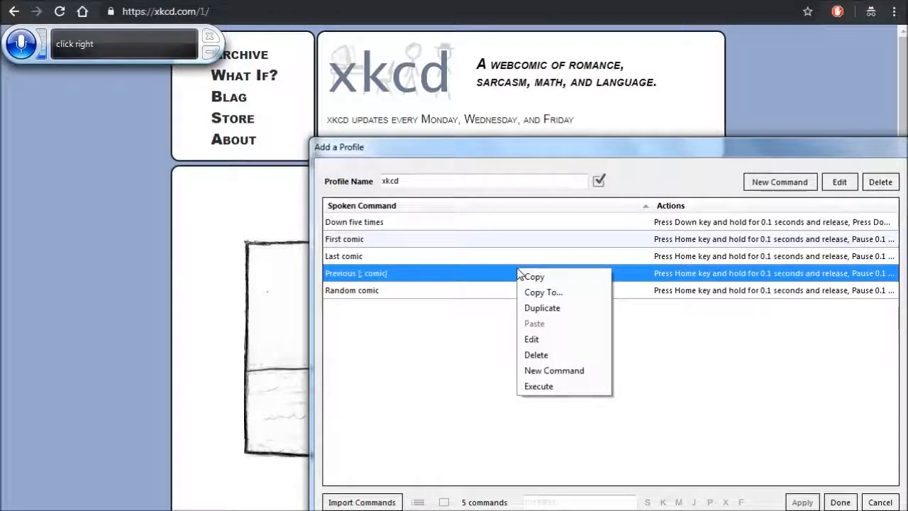
click(564, 309)
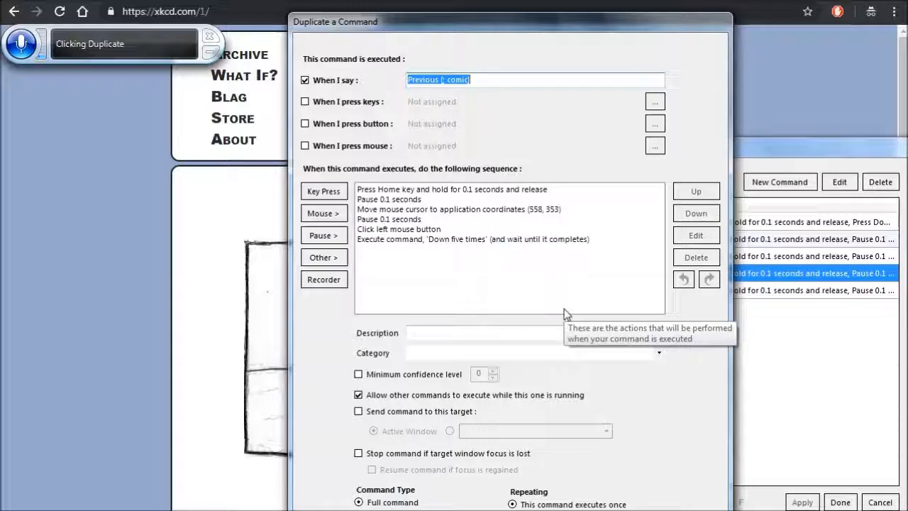
key(Home)
text(Next)
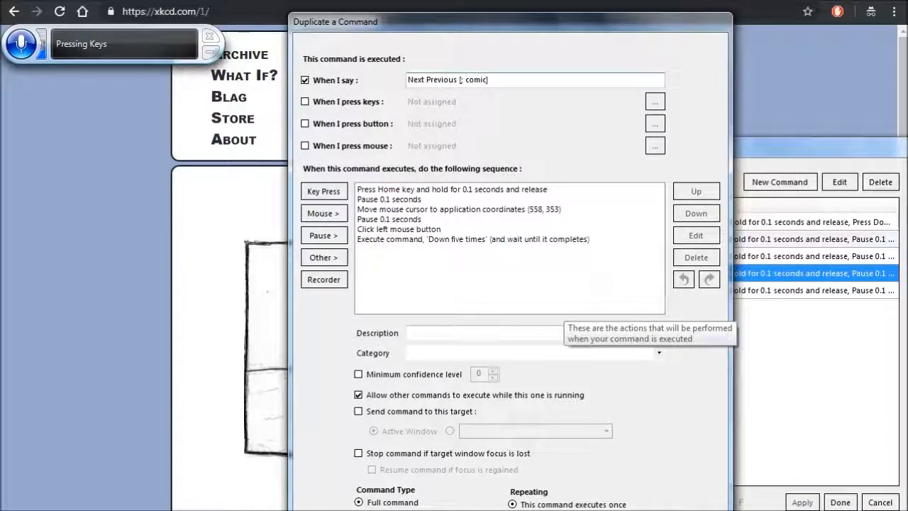
key(ctrl+Delete)
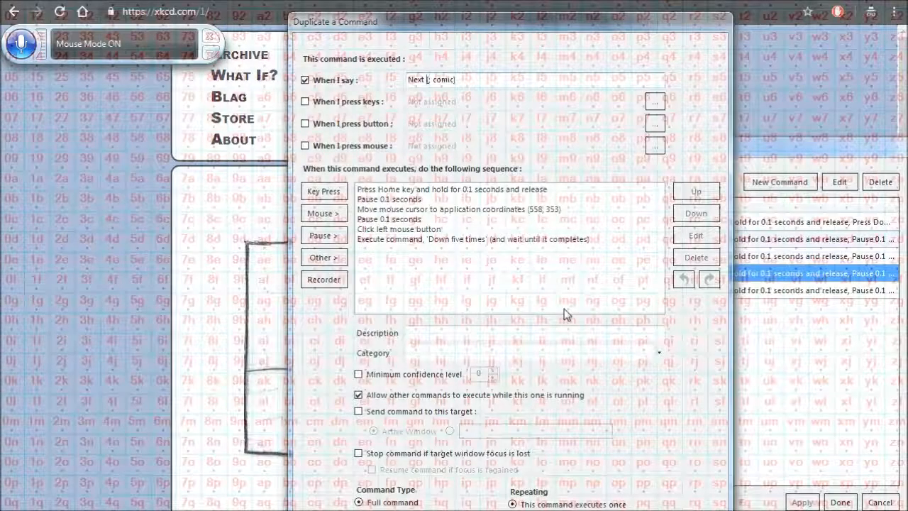
- Recapture the mouse move's position at xkcd's Next button (736, 353) and save the Next [; comic] command
click(466, 206)
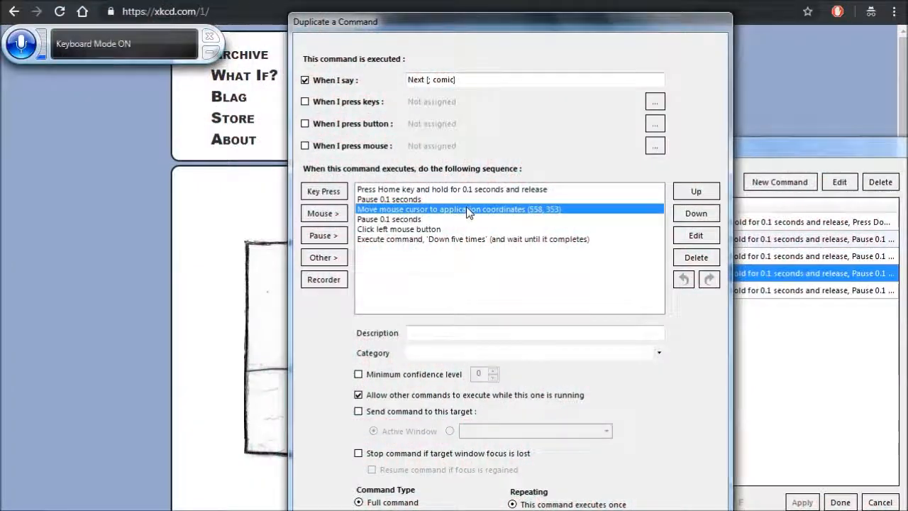
key(Return)
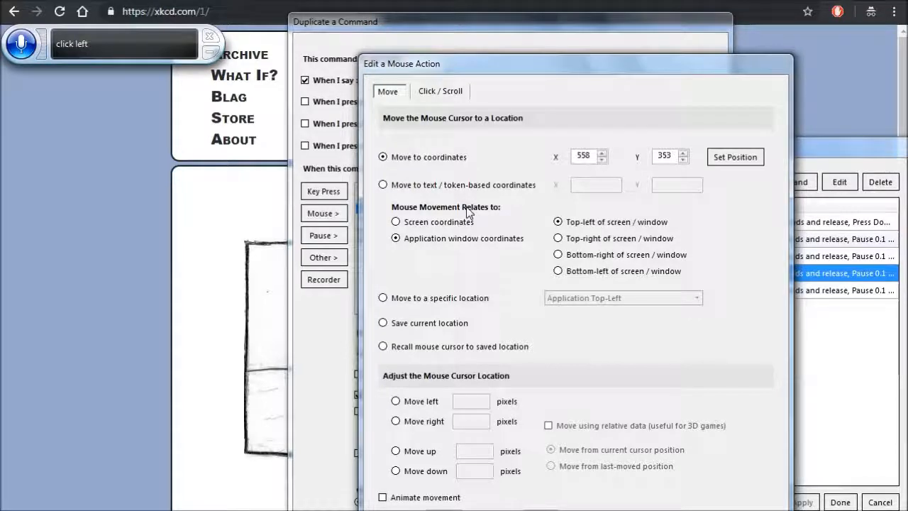
click(738, 162)
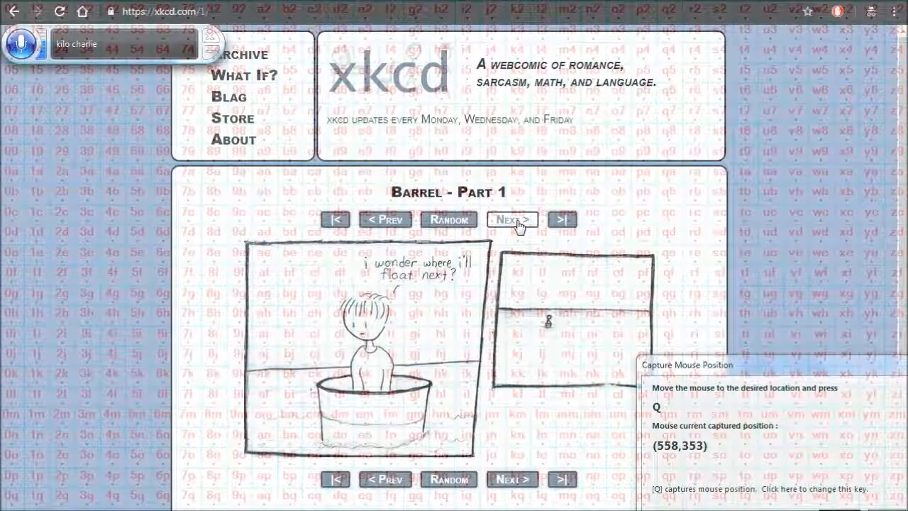
key(q)
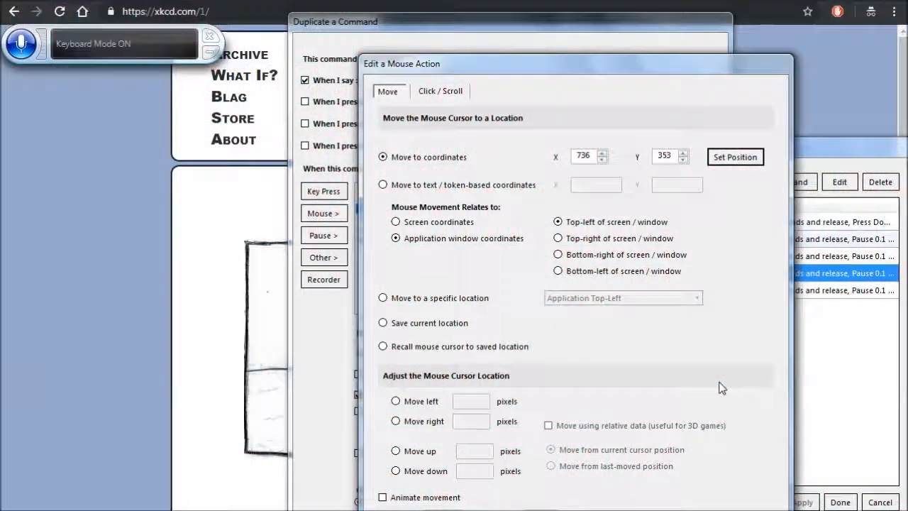
key(Return)
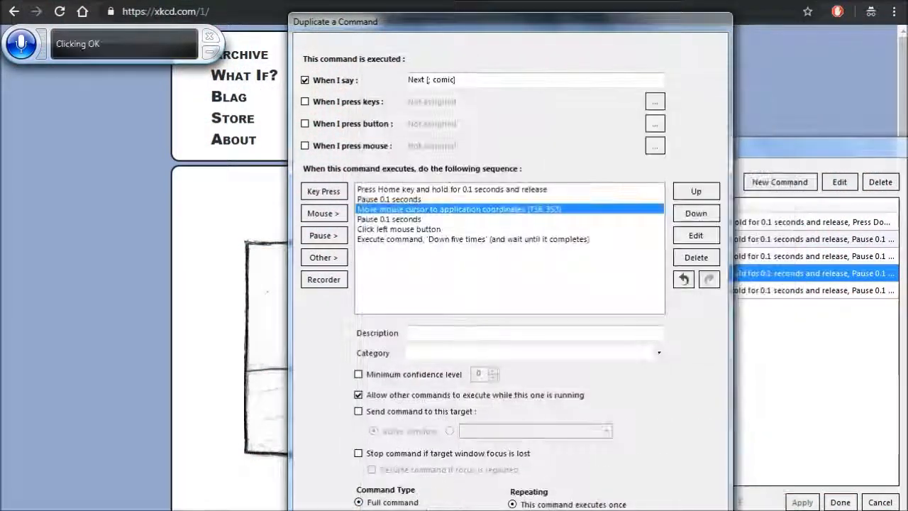
key(Return)
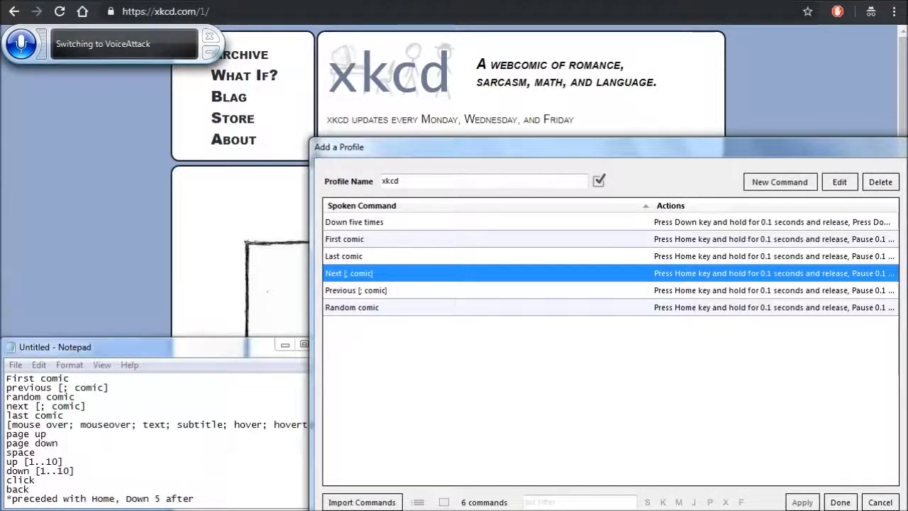
- Create a new command in the xkcd profile with the spoken phrase "Page up"
click(780, 183)
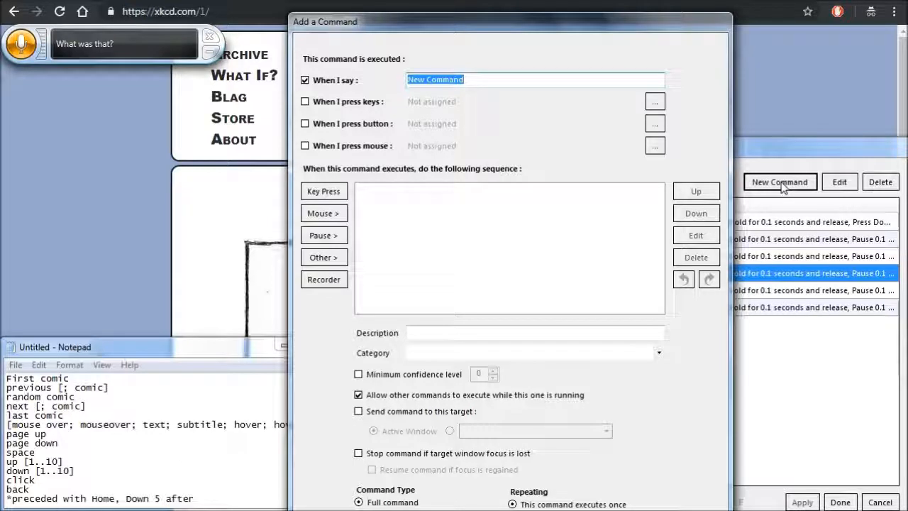
key(Delete)
text(PP)
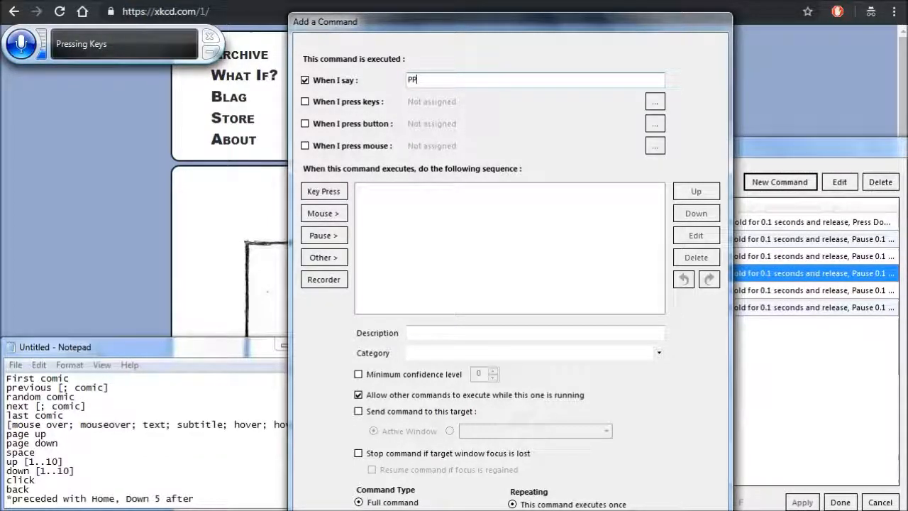
key(BackSpace)
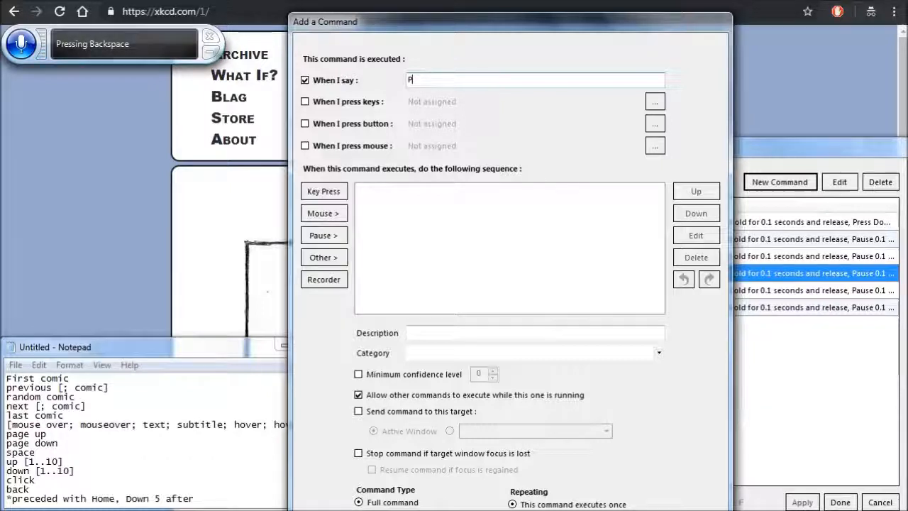
text(g)
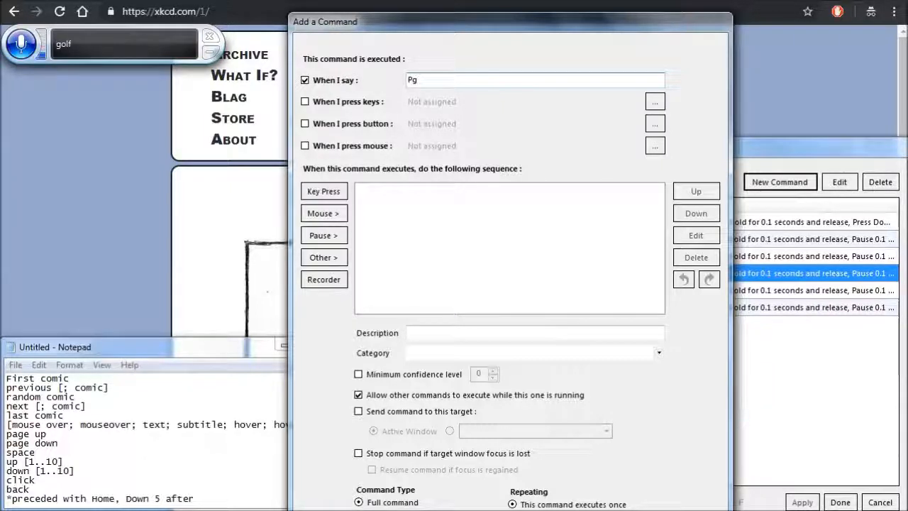
key(BackSpace)
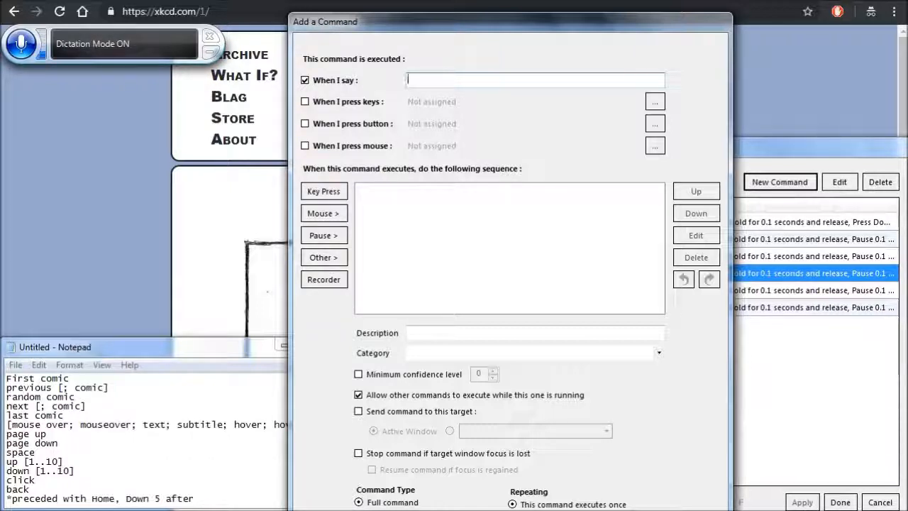
text(Pages are up)
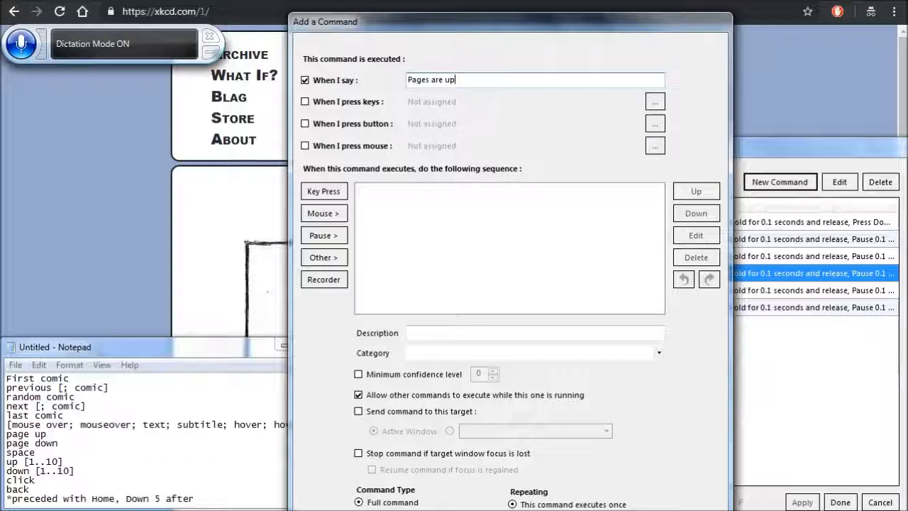
text( to the car or)
key(BackSpace)
key(BackSpace)
key(BackSpace)
key(BackSpace)
key(BackSpace)
key(BackSpace)
key(BackSpace)
key(BackSpace)
key(BackSpace)
key(BackSpace)
key(BackSpace)
key(BackSpace)
key(BackSpace)
key(BackSpace)
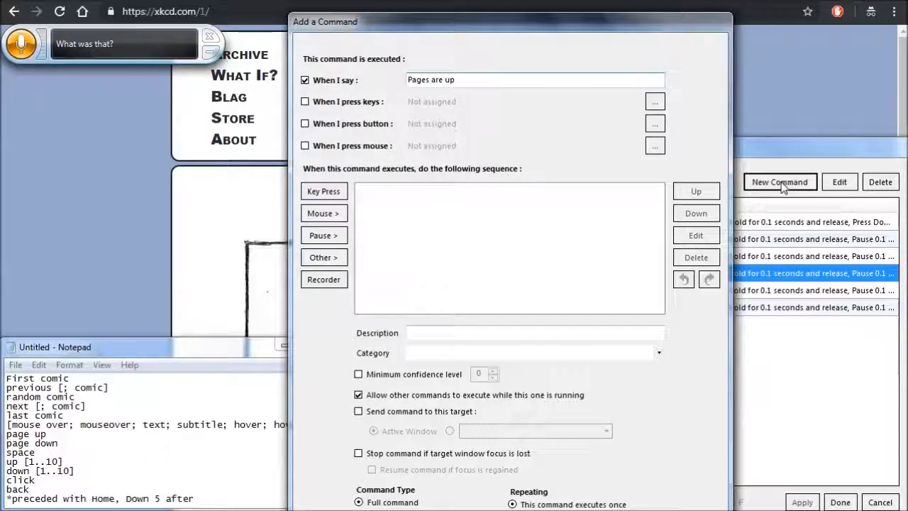
text(left one would)
key(BackSpace)
key(BackSpace)
key(BackSpace)
key(BackSpace)
key(BackSpace)
key(BackSpace)
key(BackSpace)
key(BackSpace)
key(BackSpace)
key(BackSpace)
key(BackSpace)
key(BackSpace)
key(BackSpace)
key(BackSpace)
key(BackSpace)
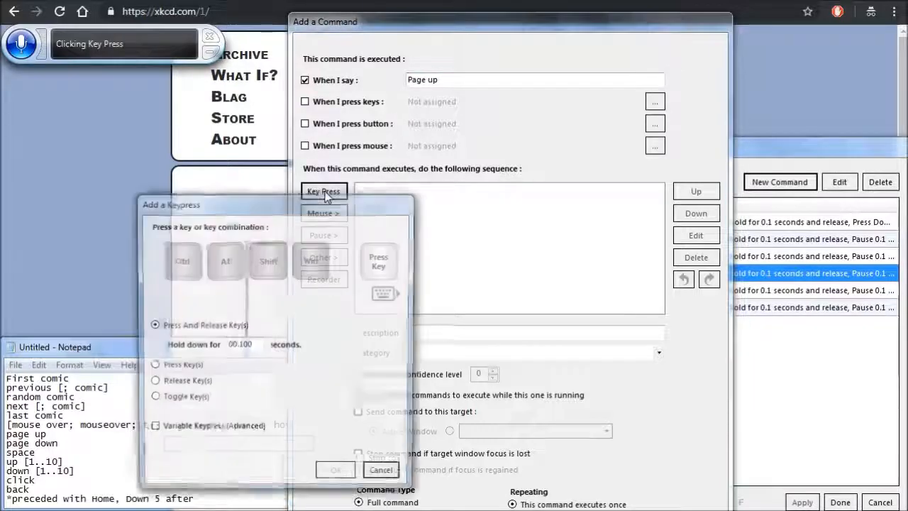
- Add a Page Up key press held for 0.1 seconds to the command's sequence and save the command
key(Page_Up)
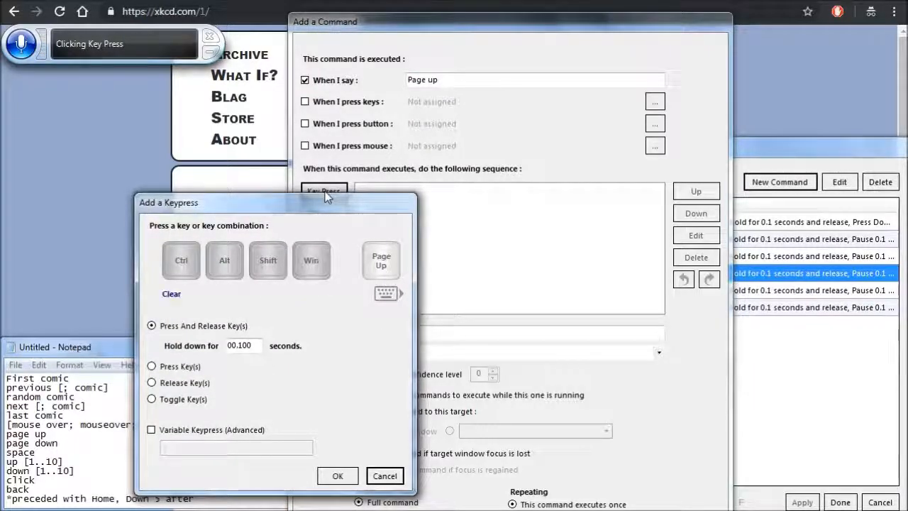
click(338, 476)
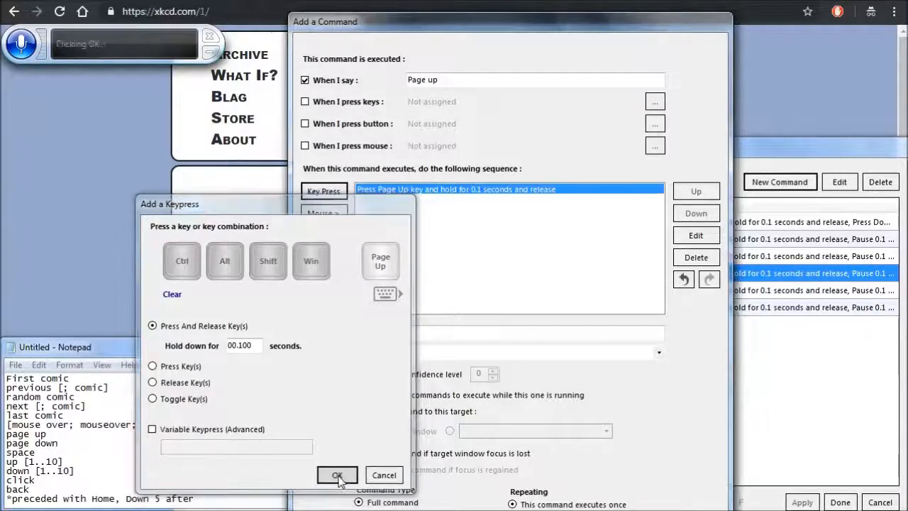
click(642, 510)
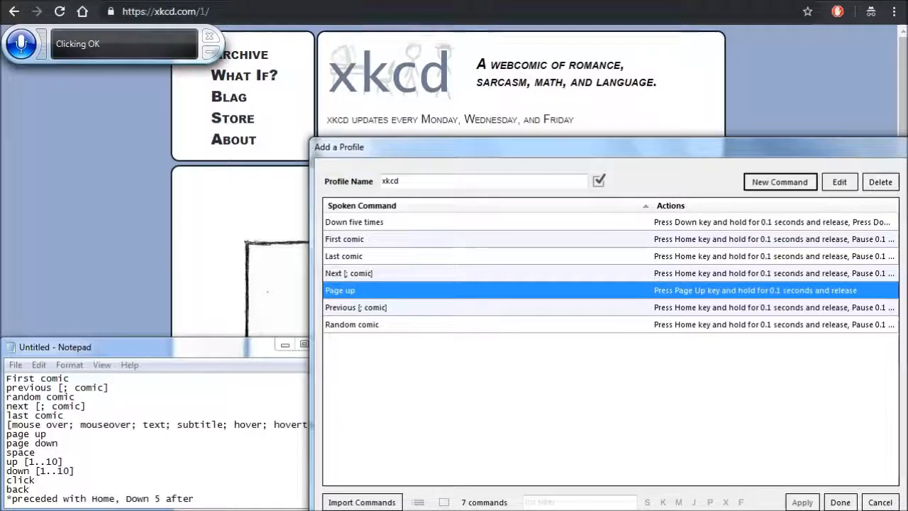
- Create a new command in the xkcd profile with the spoken phrase "Page down"
click(780, 182)
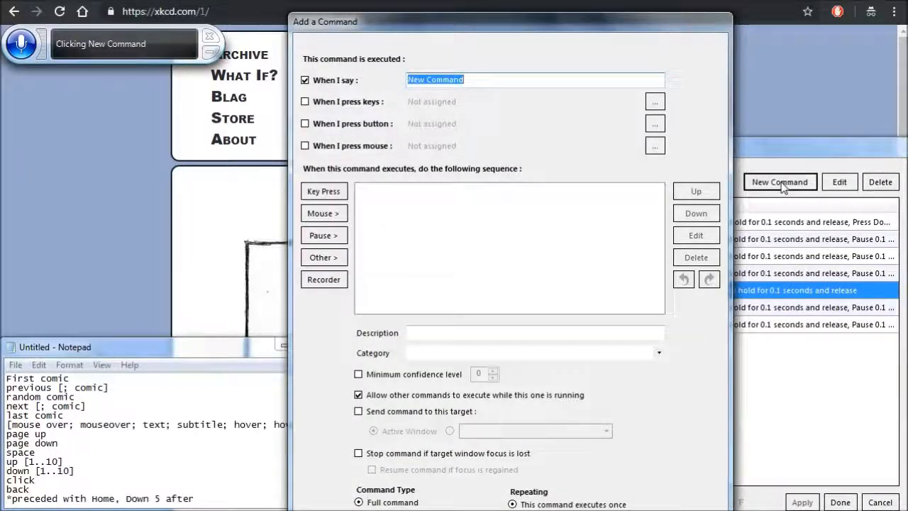
key(BackSpace)
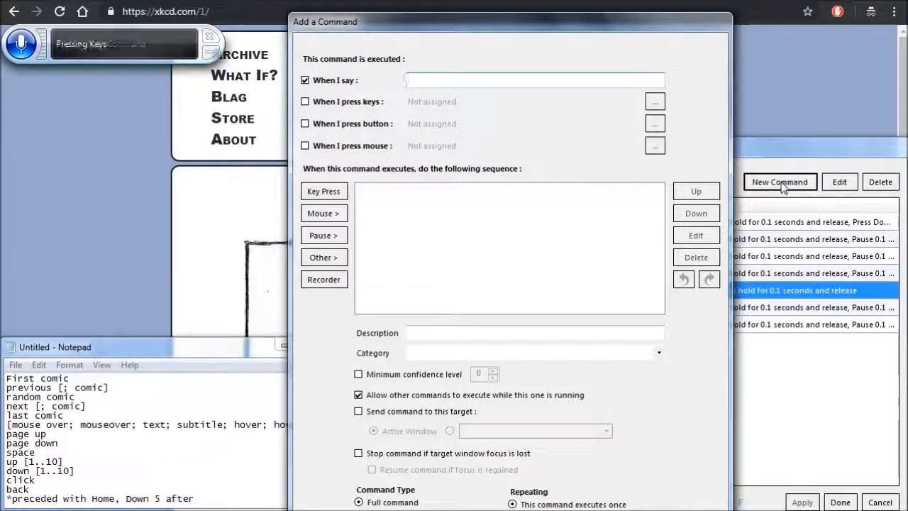
text(Pages are down)
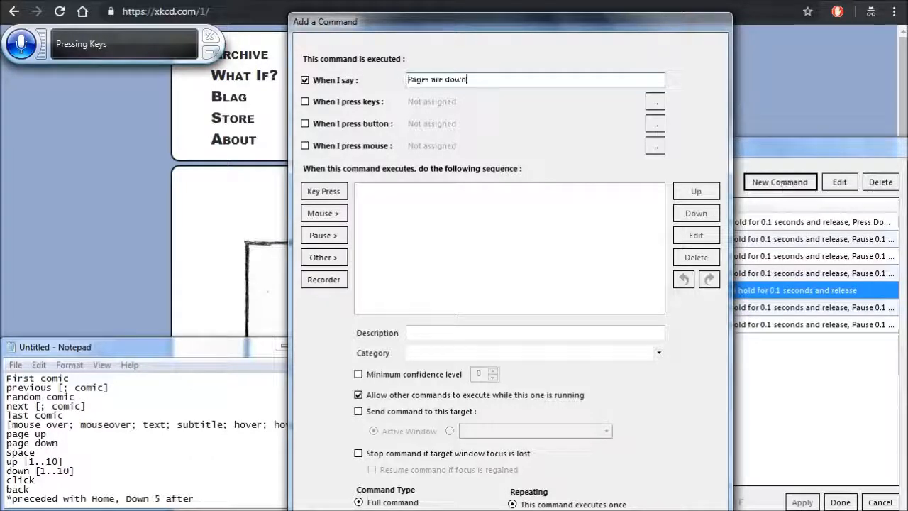
click(430, 79)
key(BackSpace)
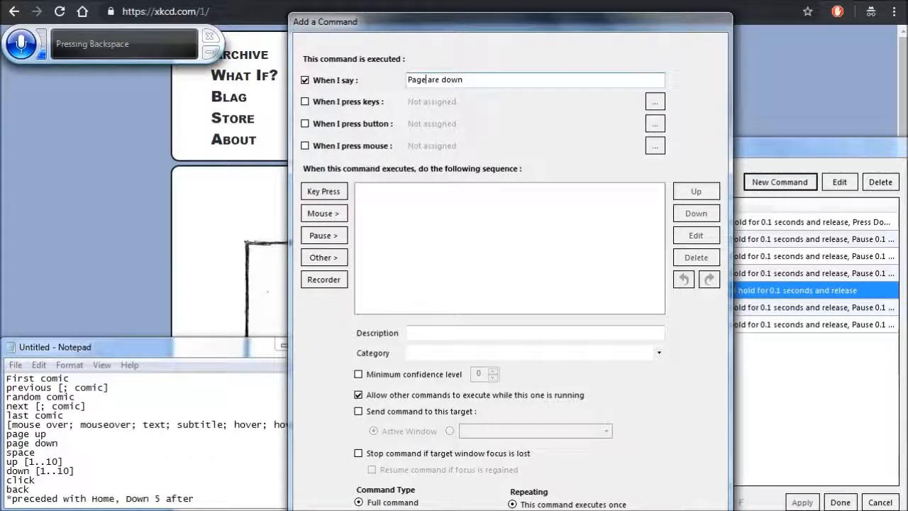
key(Delete)
key(Delete)
key(Delete)
key(Delete)
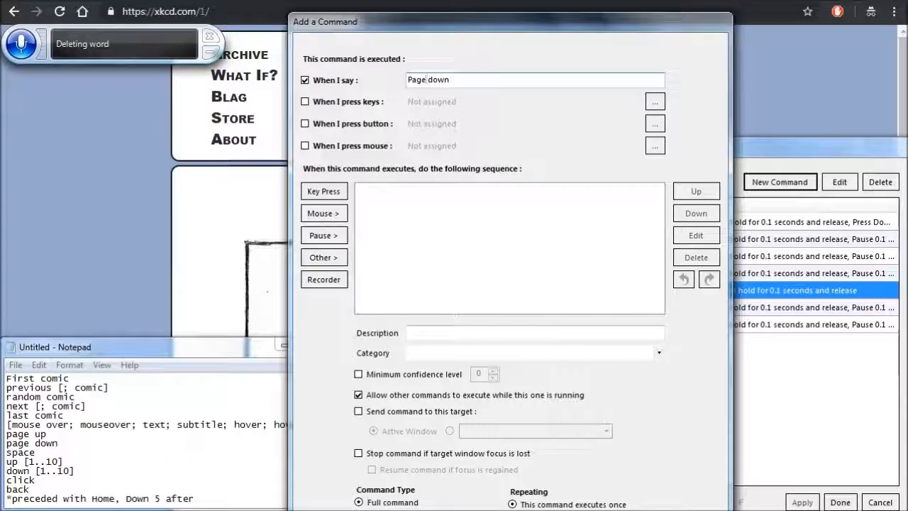
- Add a Page Down key press held for 0.1 seconds to the command's sequence and save the command
click(324, 191)
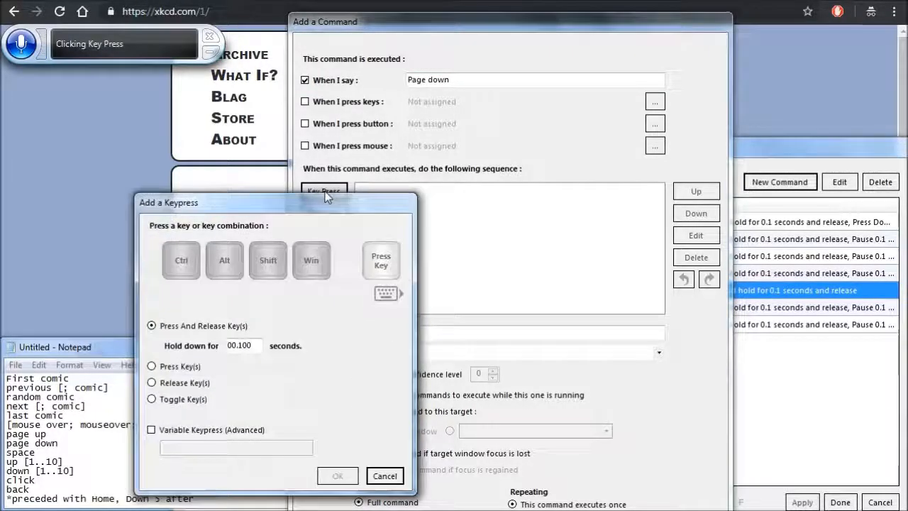
key(Page_Down)
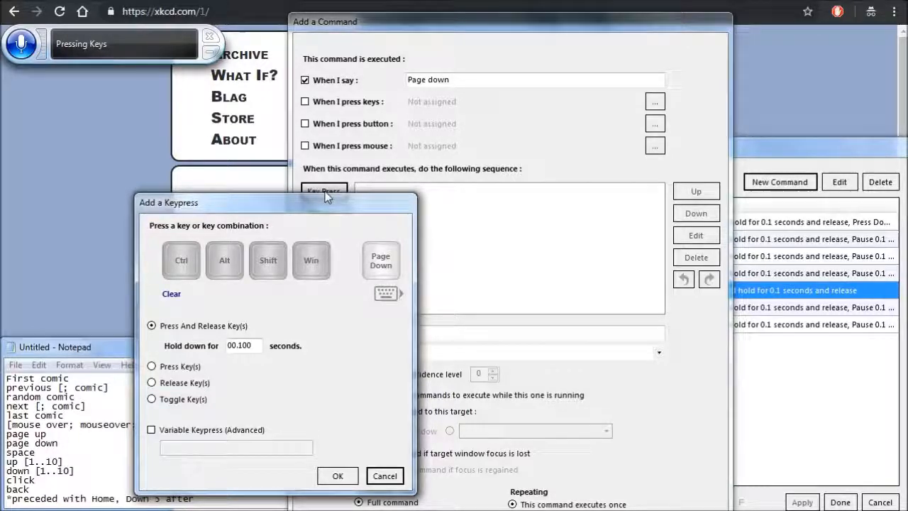
click(338, 479)
click(638, 510)
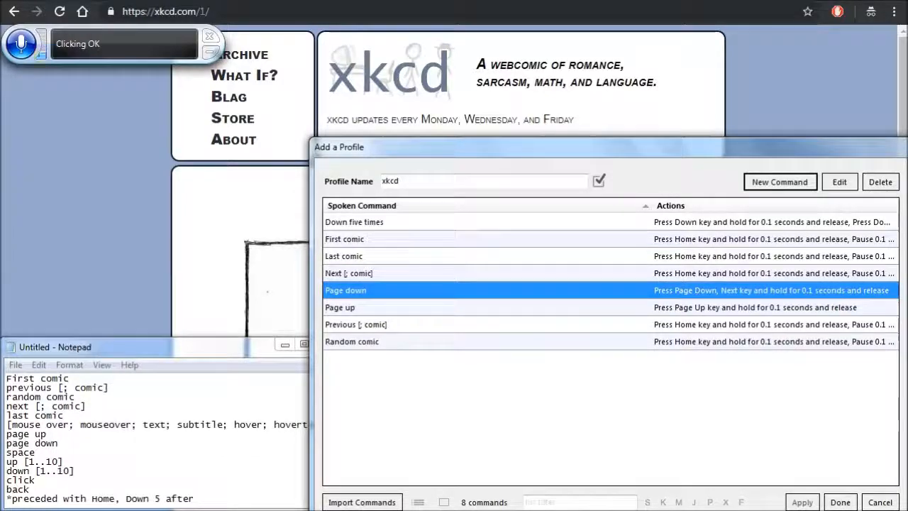
- Create and save a command with the spoken phrase "space" that sends a Space key press held for 0.1 seconds
click(780, 182)
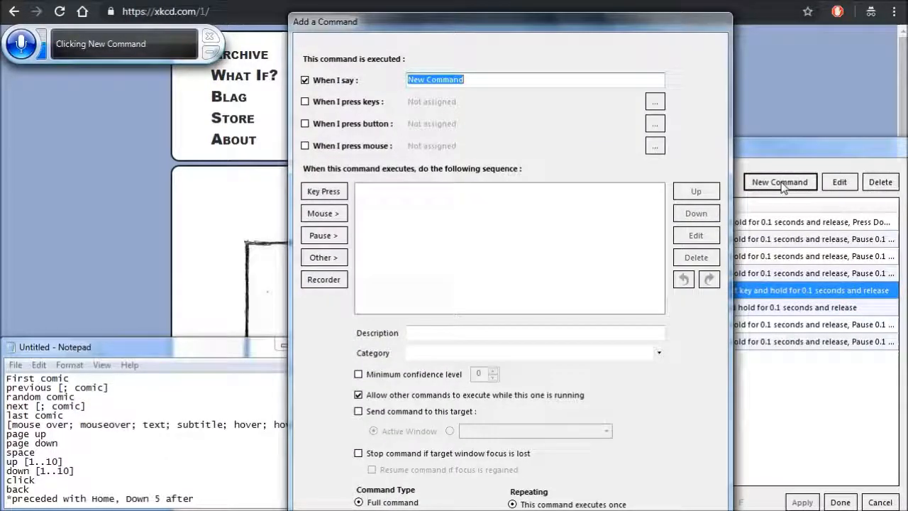
key(BackSpace)
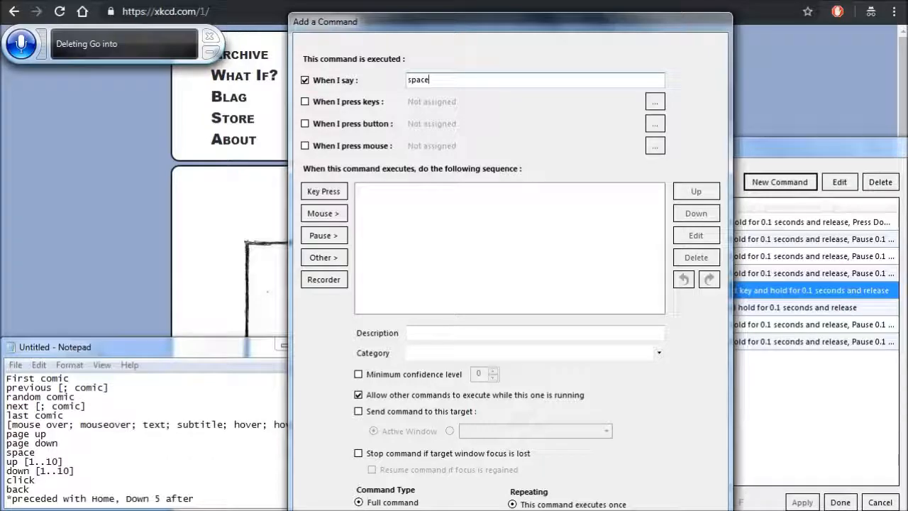
click(324, 191)
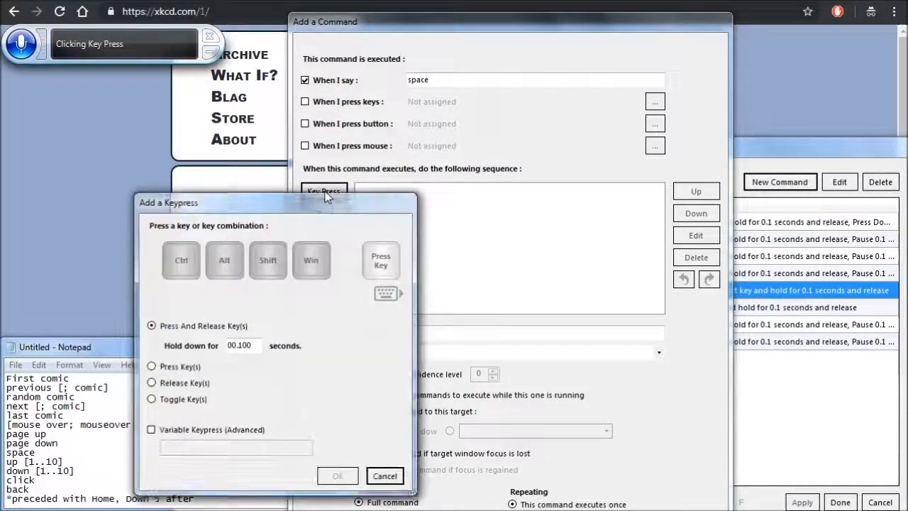
key(space)
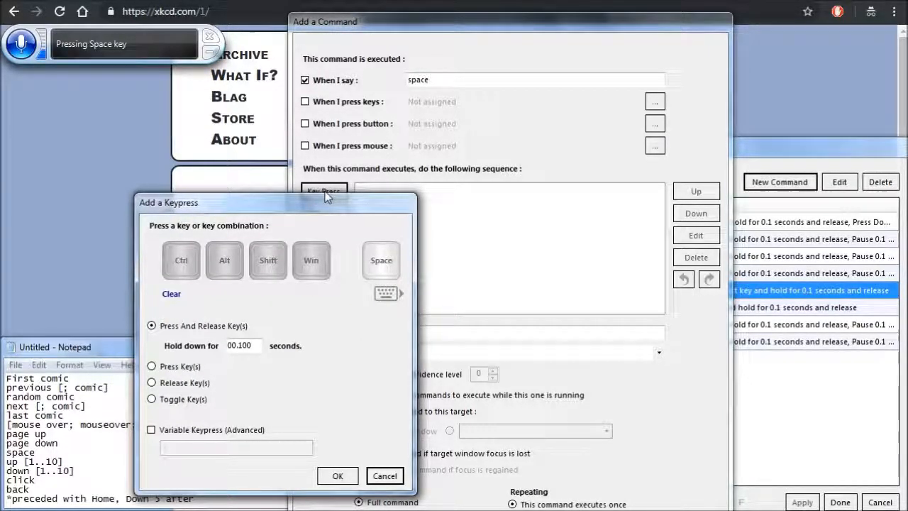
click(338, 475)
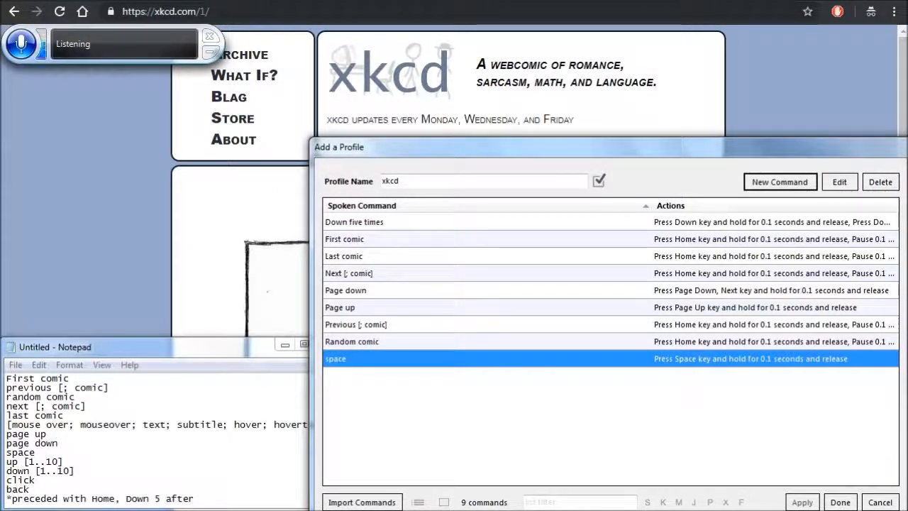
- Create and save a command with the spoken phrase "Back" that sends a Left Alt+Left key press held for 0.1 seconds
click(781, 183)
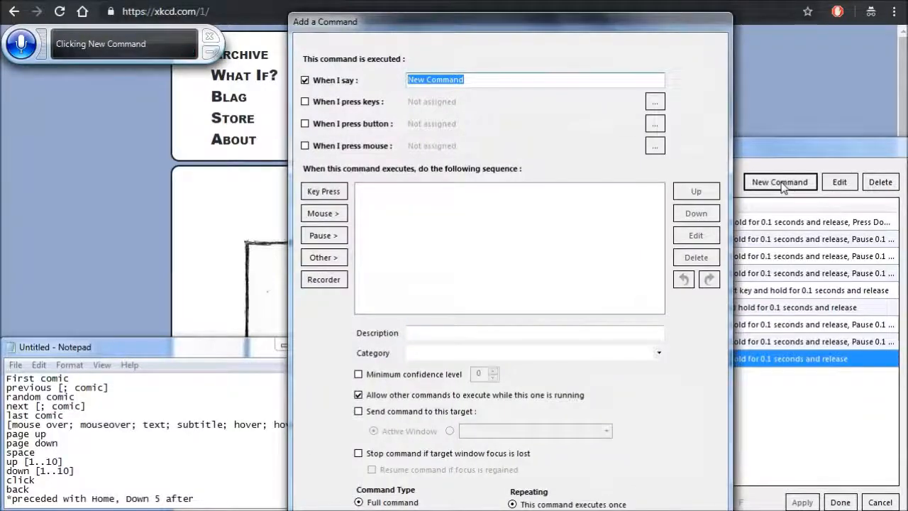
key(BackSpace)
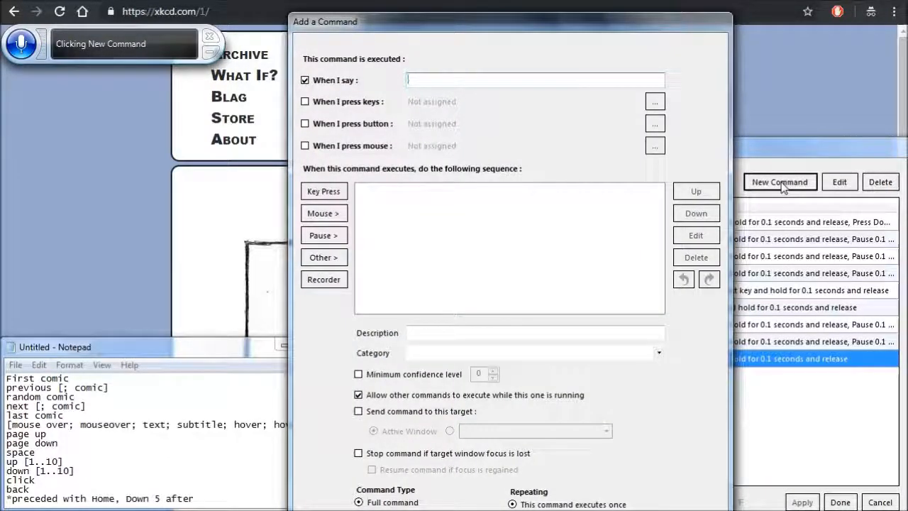
text(Back)
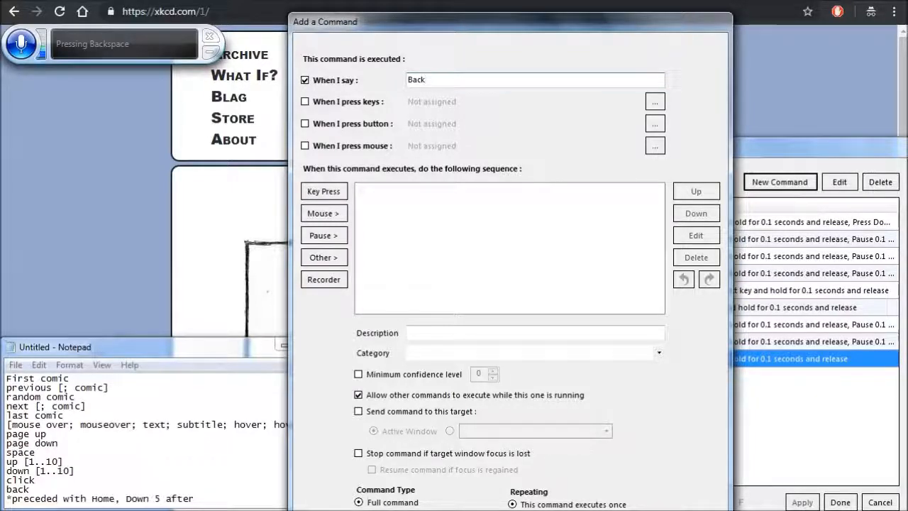
click(323, 191)
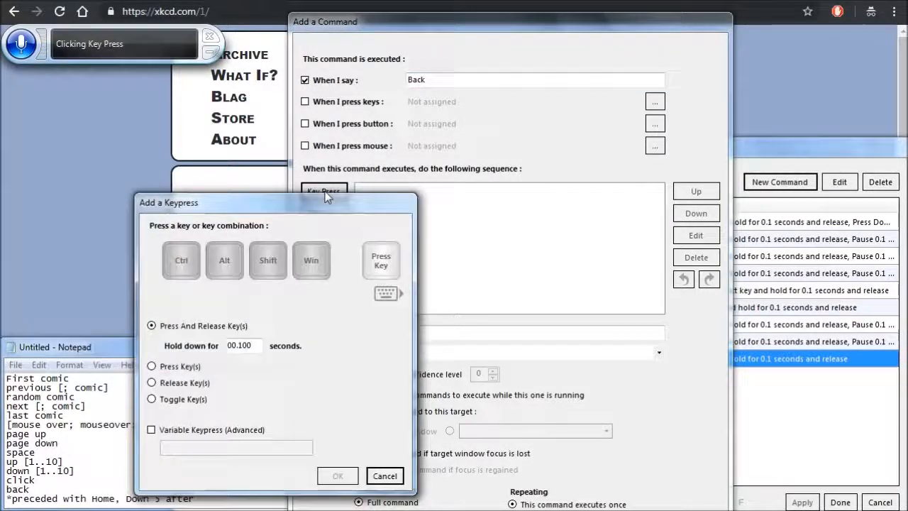
key(alt+Left)
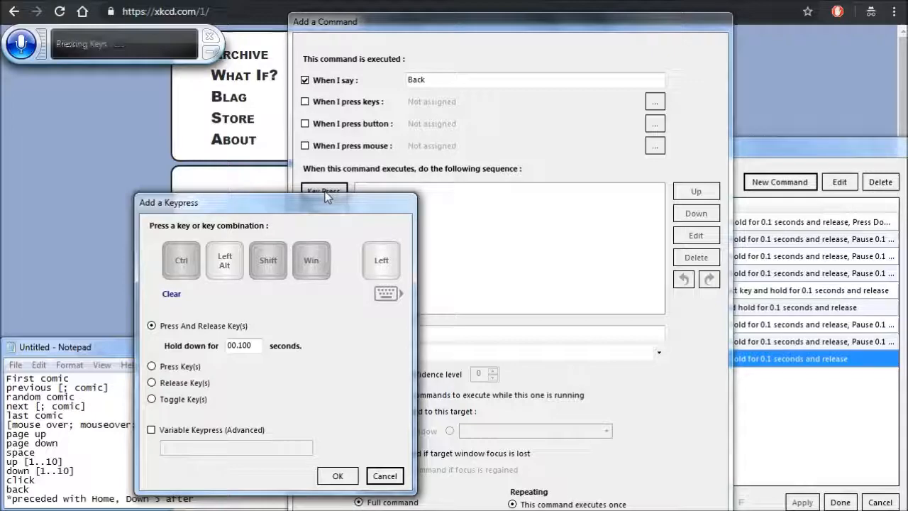
click(338, 475)
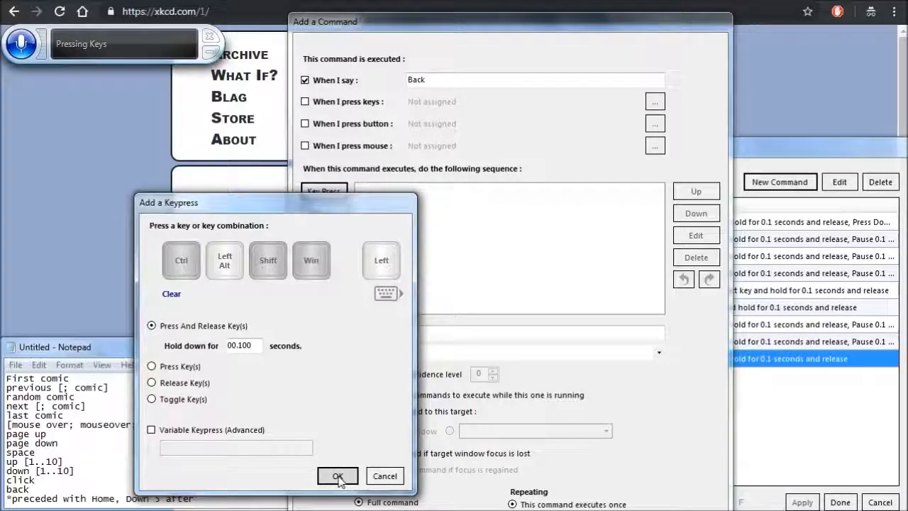
click(653, 510)
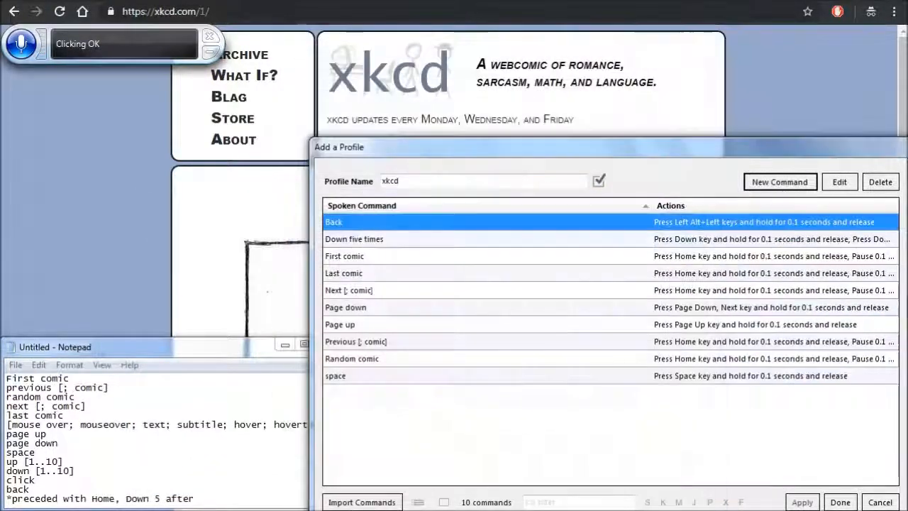
- Create a new command in the xkcd profile with the spoken phrase "Click"
click(780, 183)
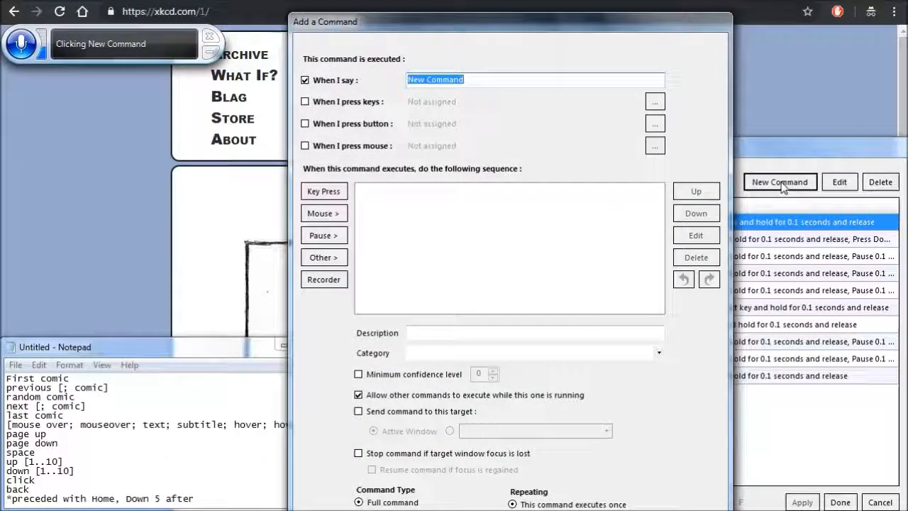
key(BackSpace)
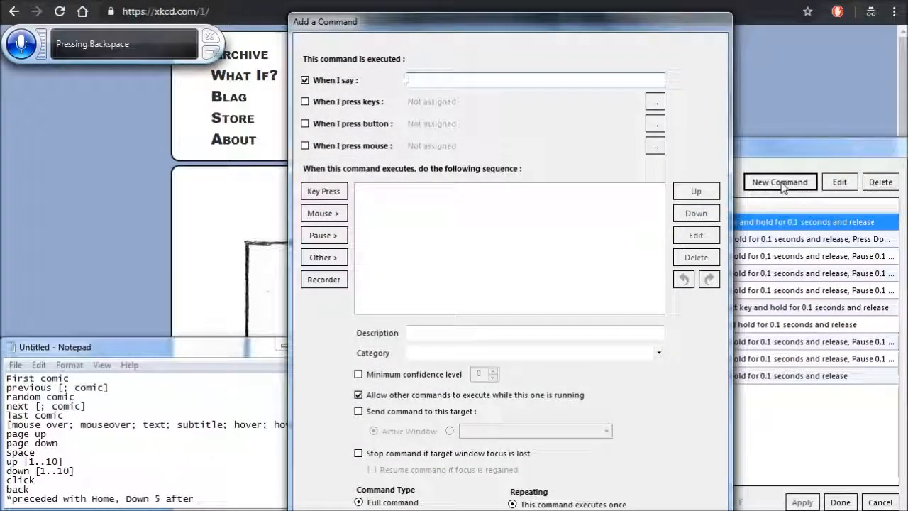
text(Clicking)
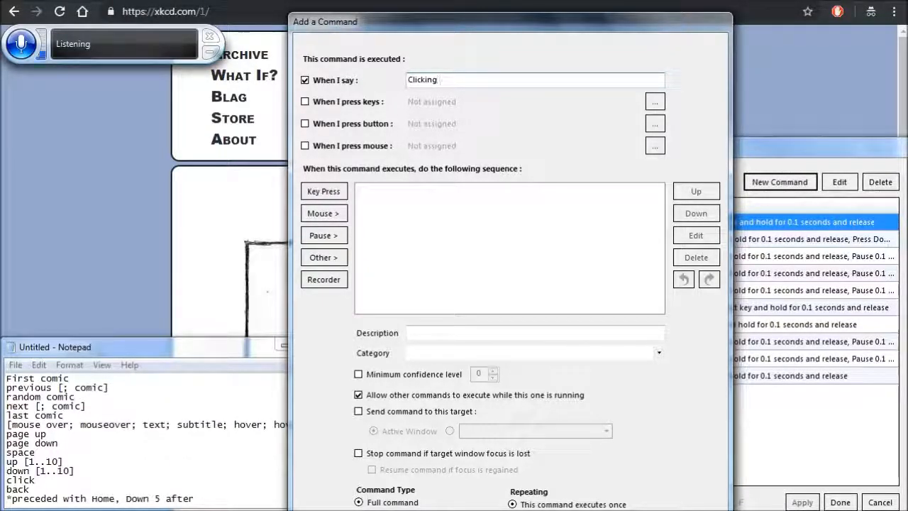
key(BackSpace)
key(BackSpace)
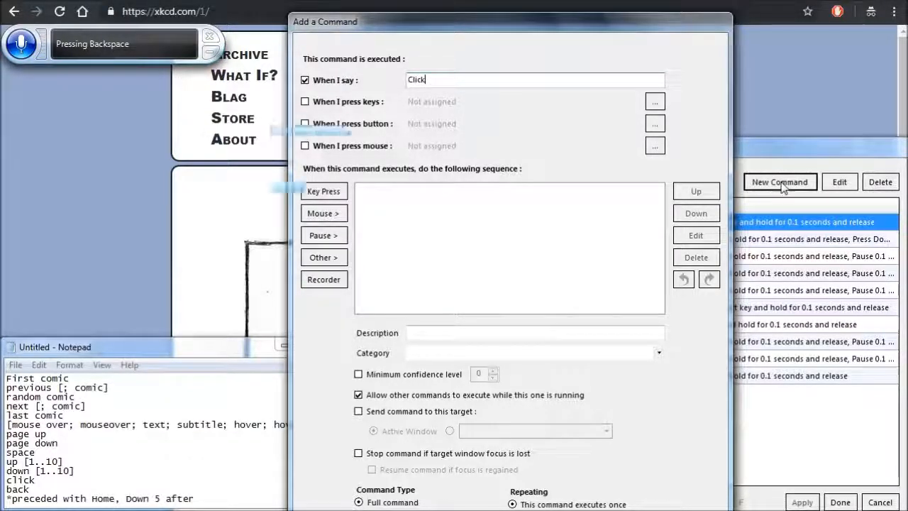
- Add a left mouse button click action to the Click command's sequence and save the command
click(325, 214)
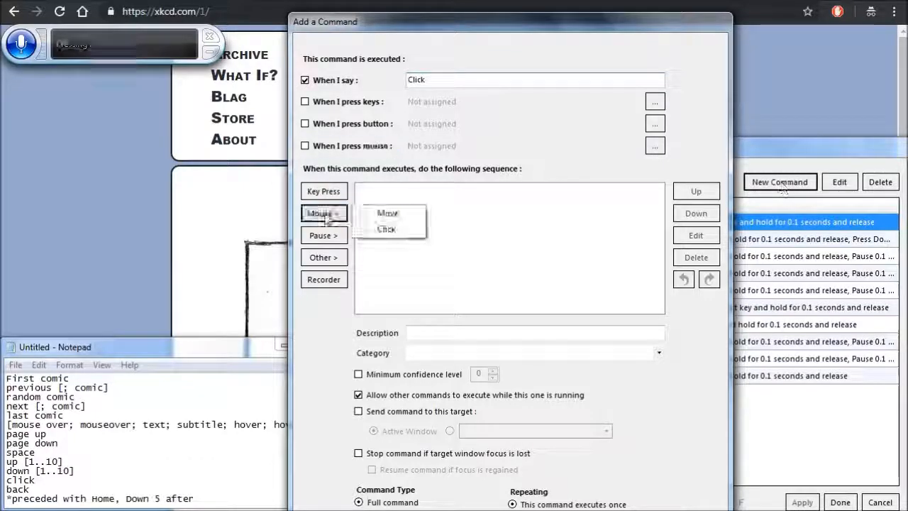
click(388, 229)
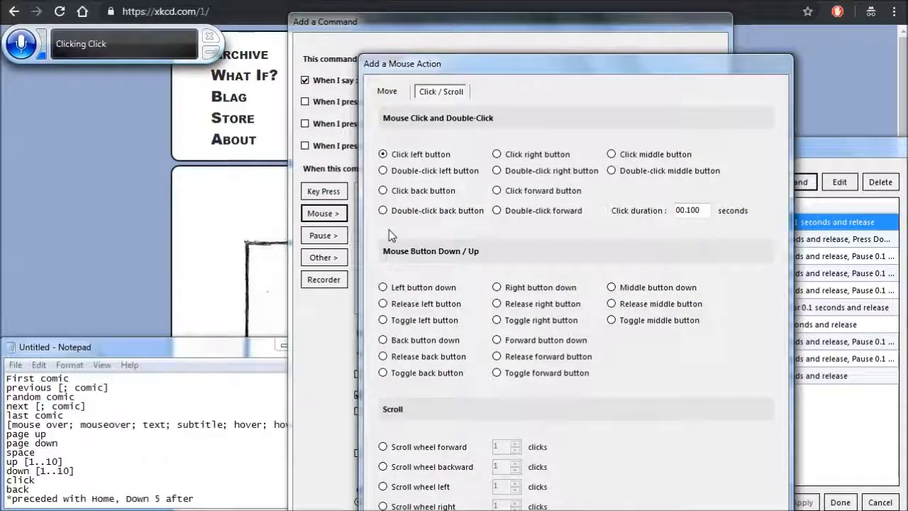
key(Return)
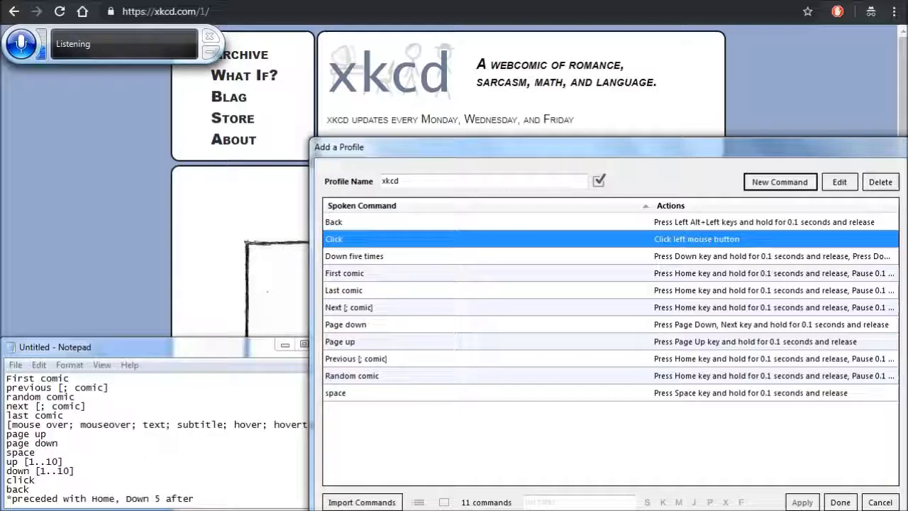
- Create a new command in the xkcd profile with the spoken phrase "[up; down] [1..10]"
click(779, 181)
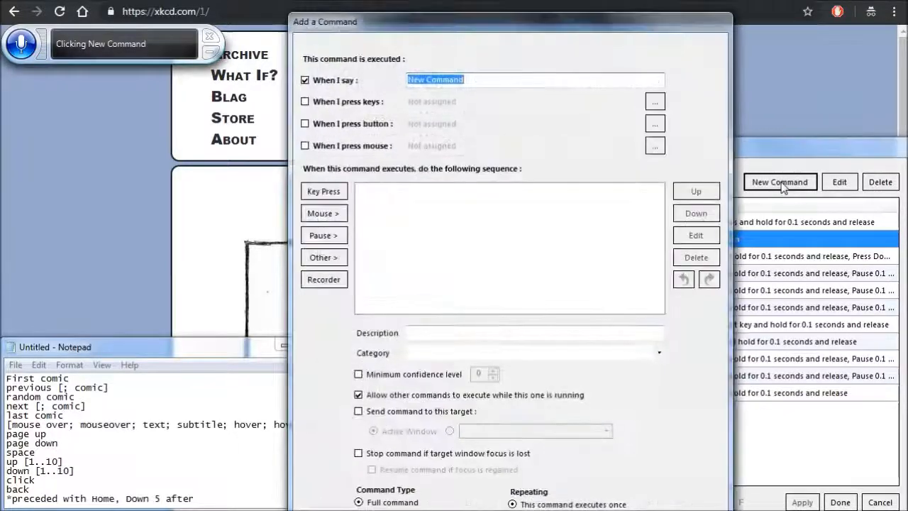
key(BackSpace)
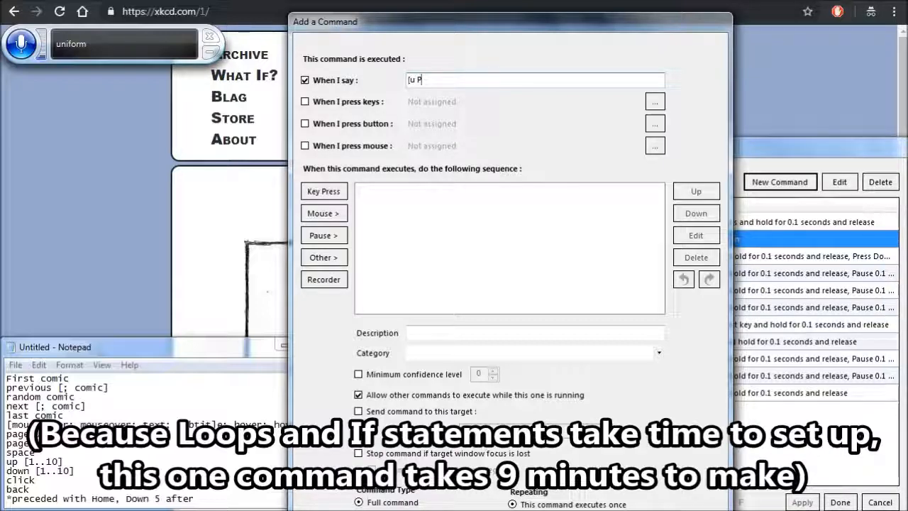
key(BackSpace)
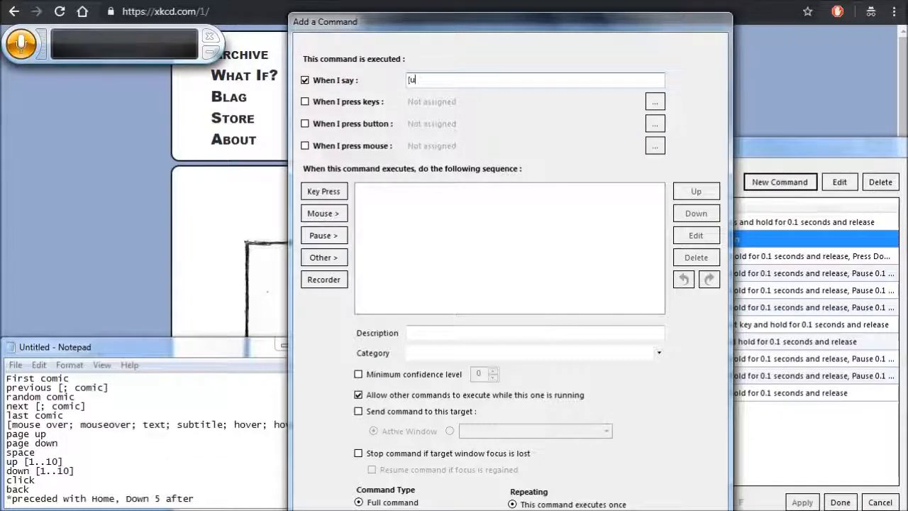
text(p)
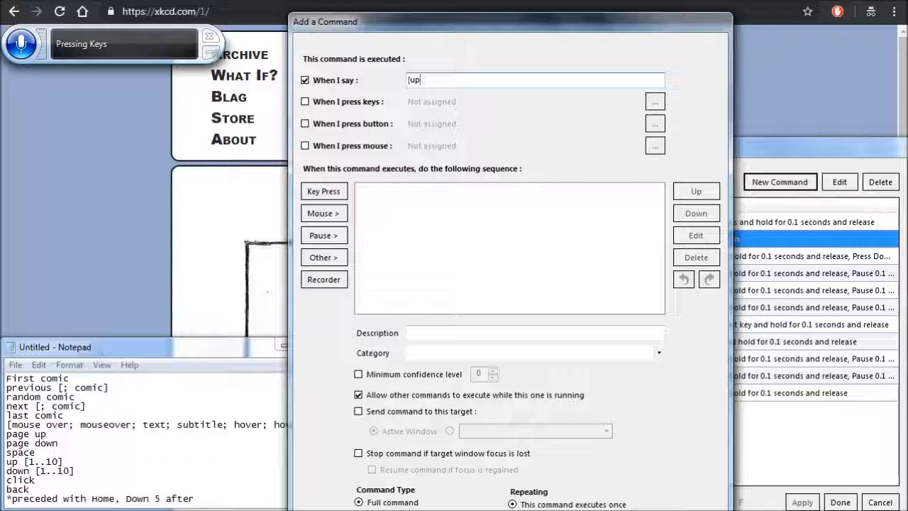
text(;)
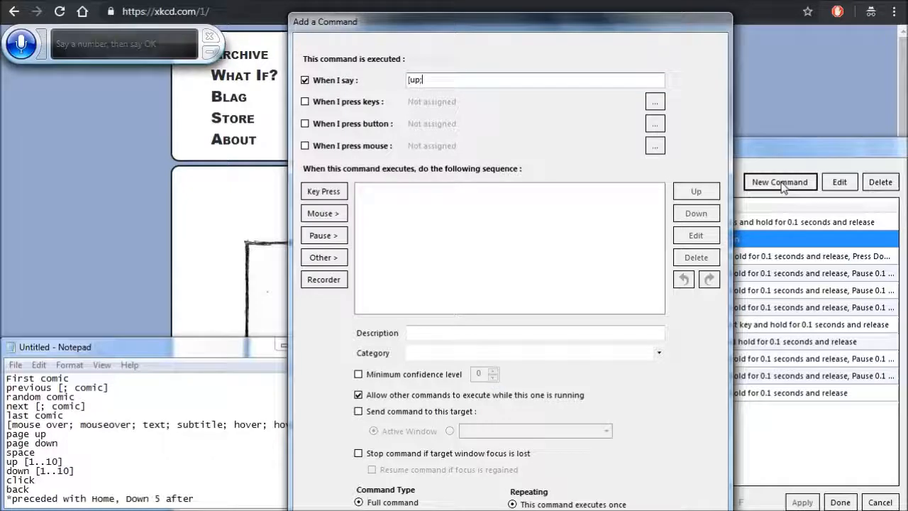
text(space bar down)
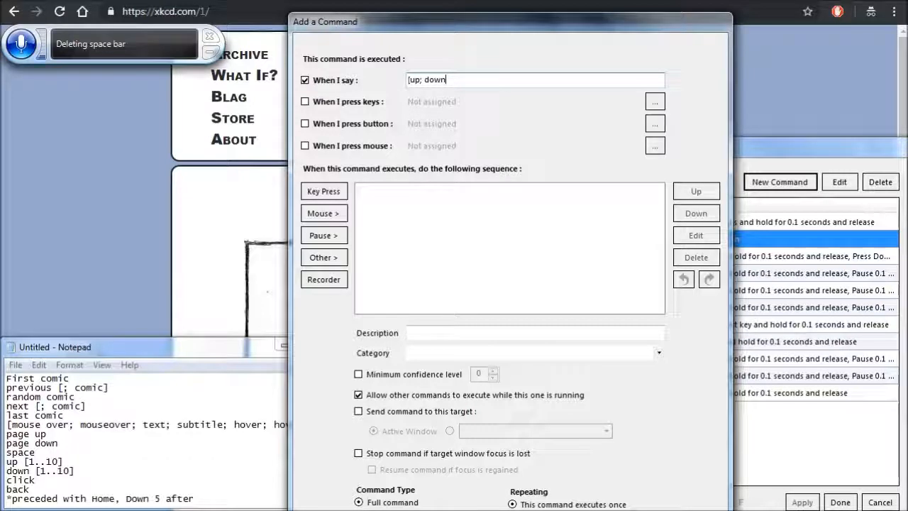
text(])
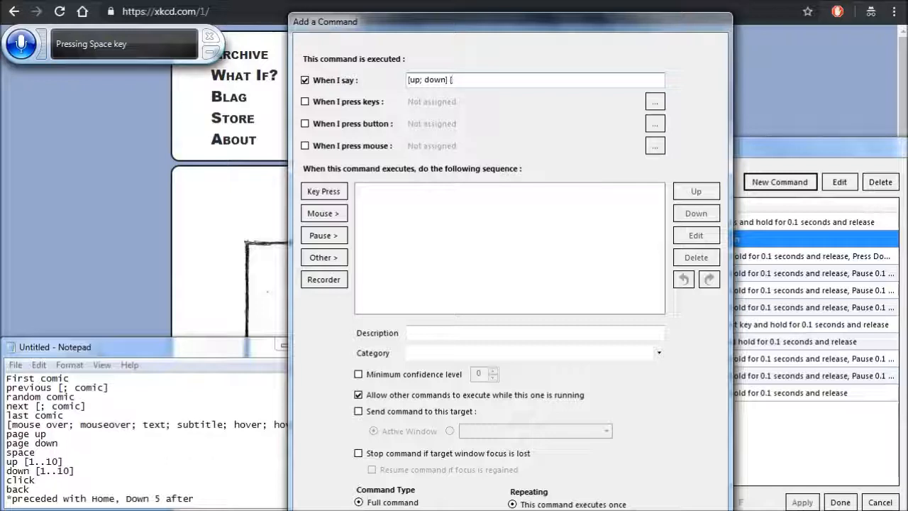
text( [1.)
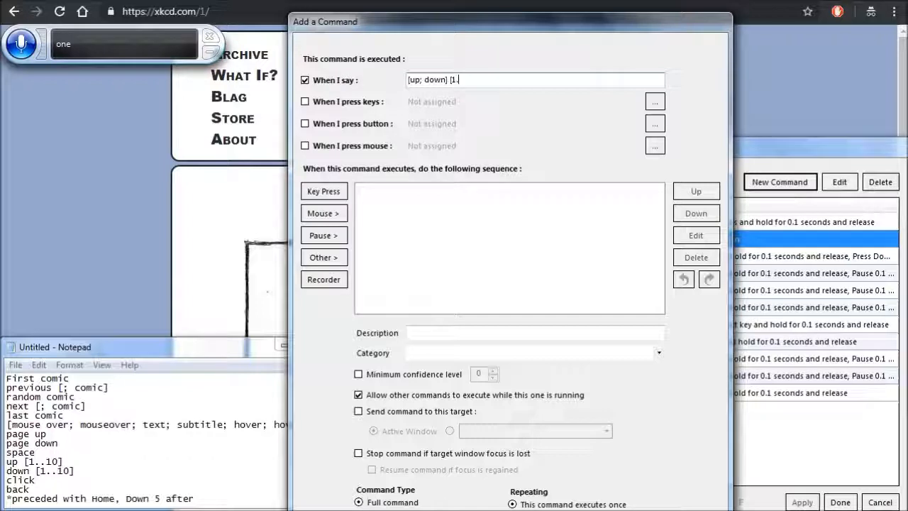
text(.1)
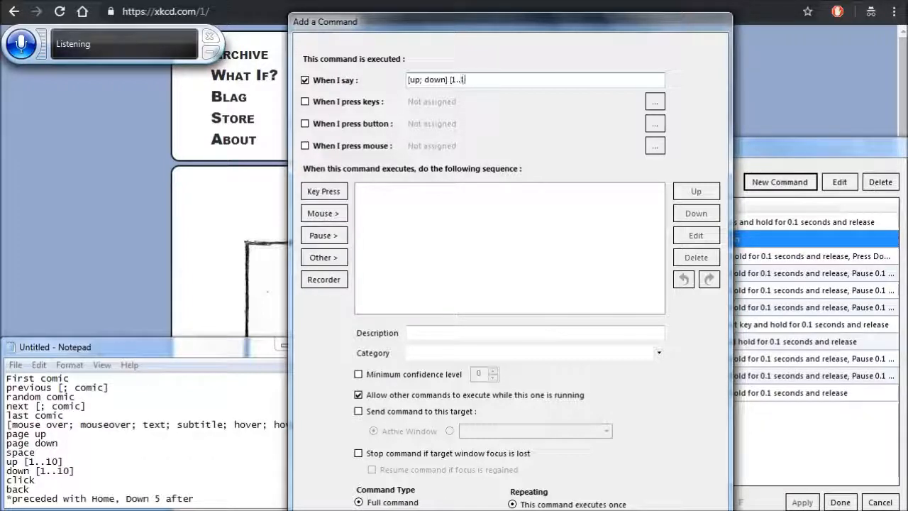
text(0)
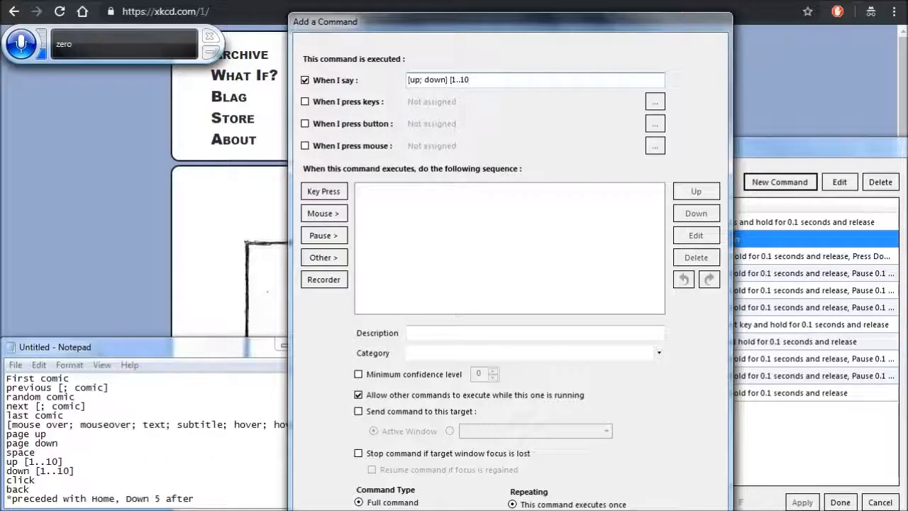
text(])
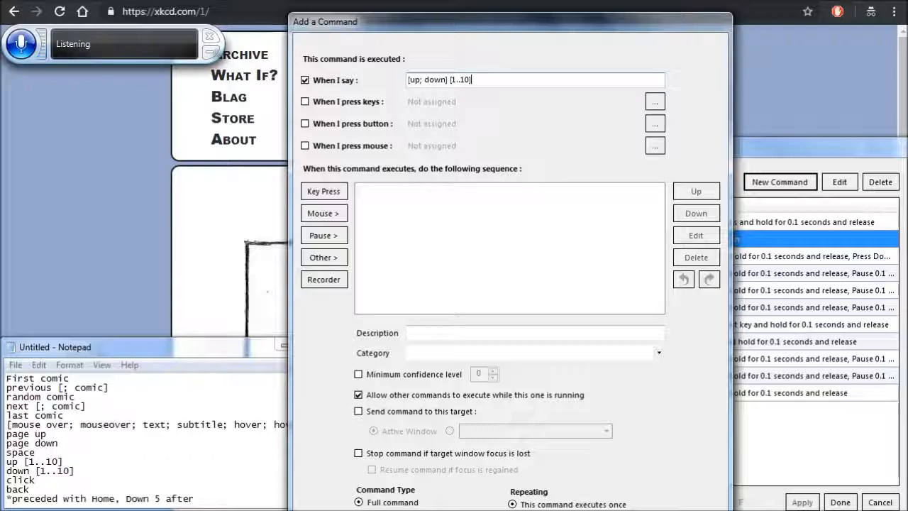
- Start a Set a Text Value action for the command and name its variable "Input"
click(323, 259)
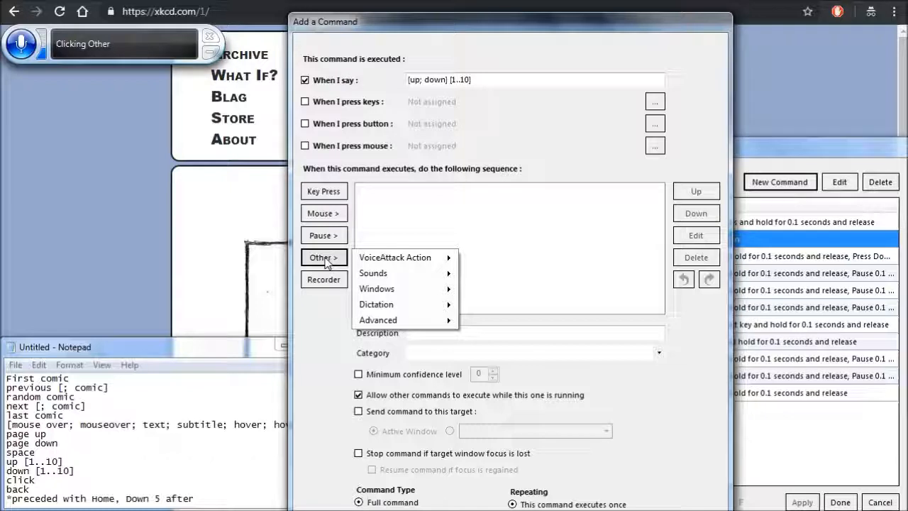
key(Escape)
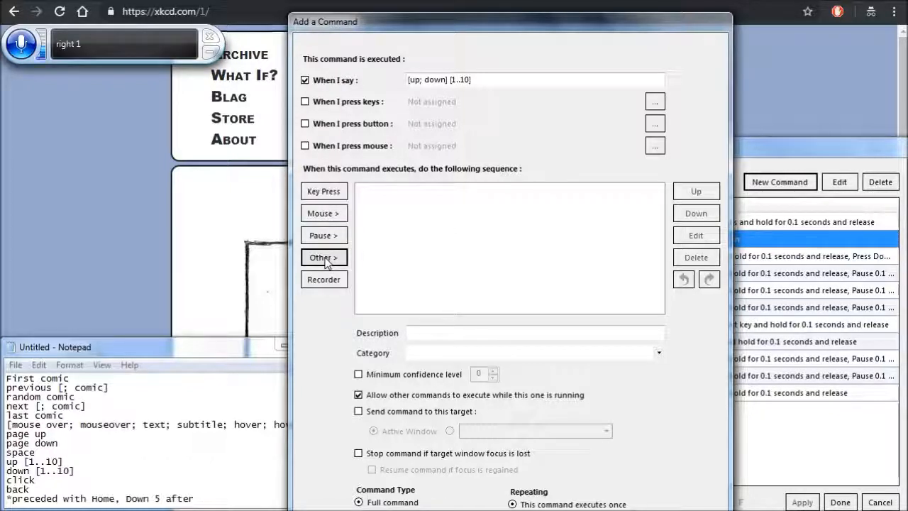
click(324, 259)
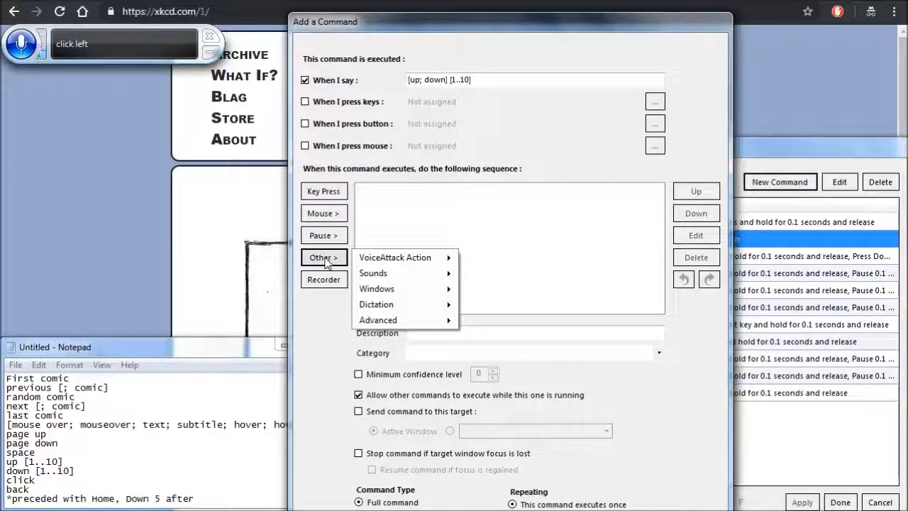
key(Down)
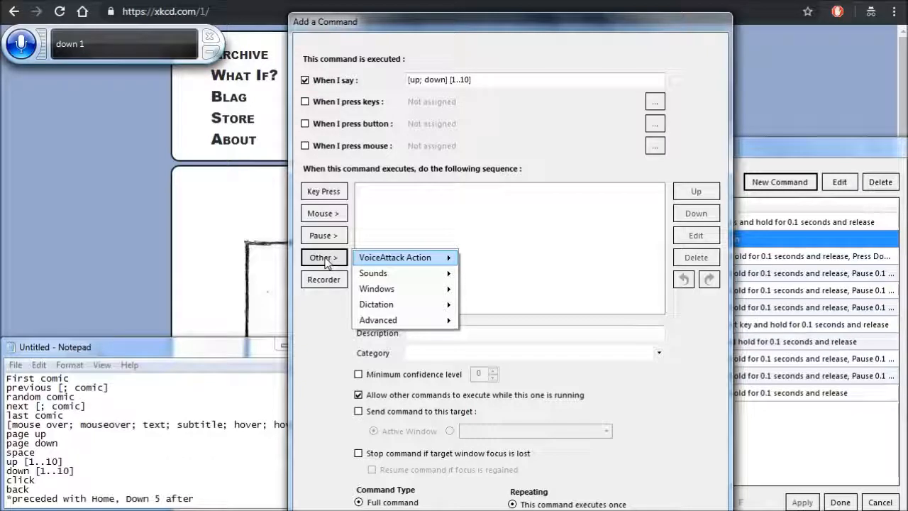
key(Down)
key(Down)
key(Down)
key(Down)
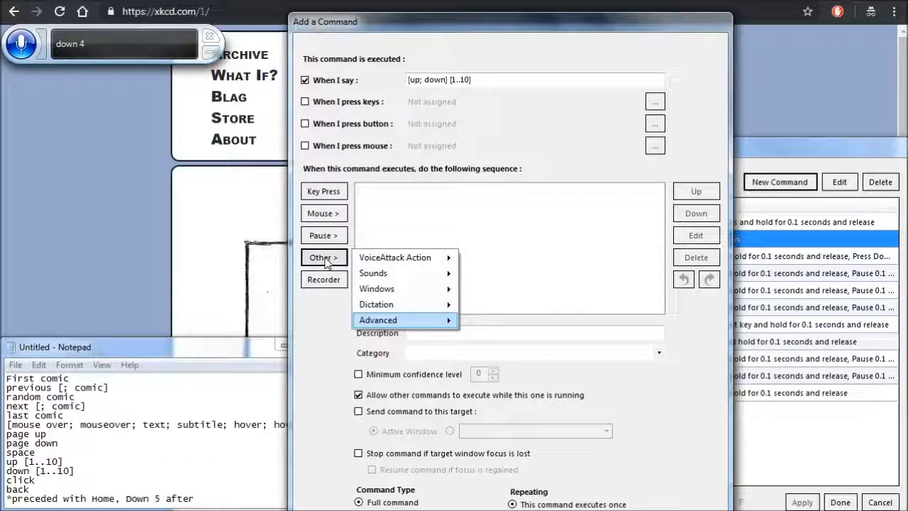
key(Right)
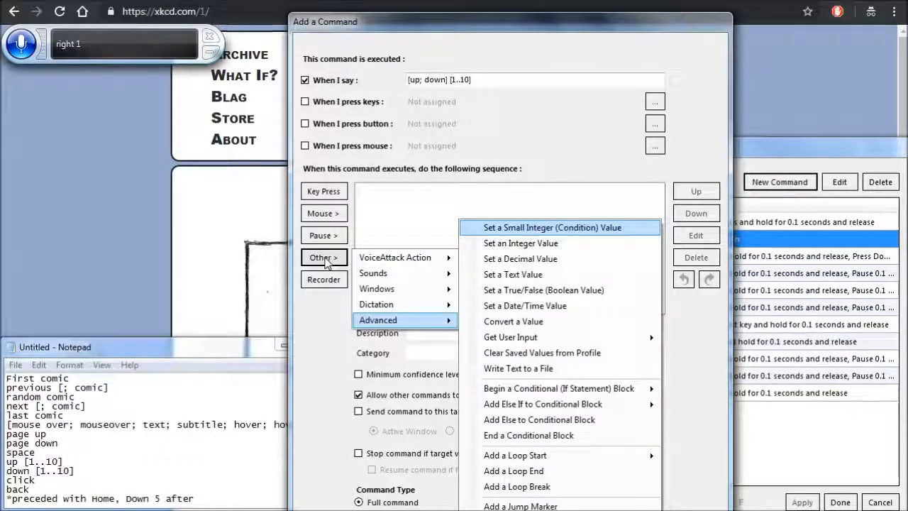
key(Down)
key(Down)
key(Down)
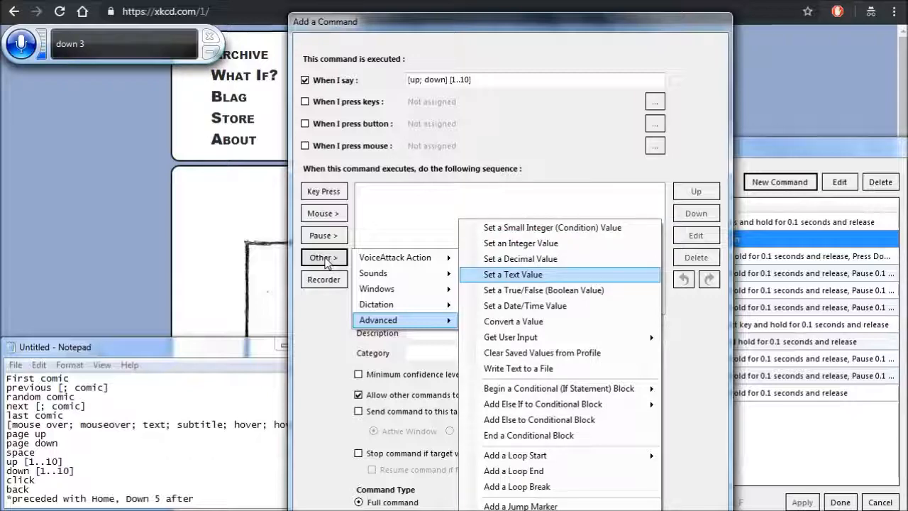
key(Return)
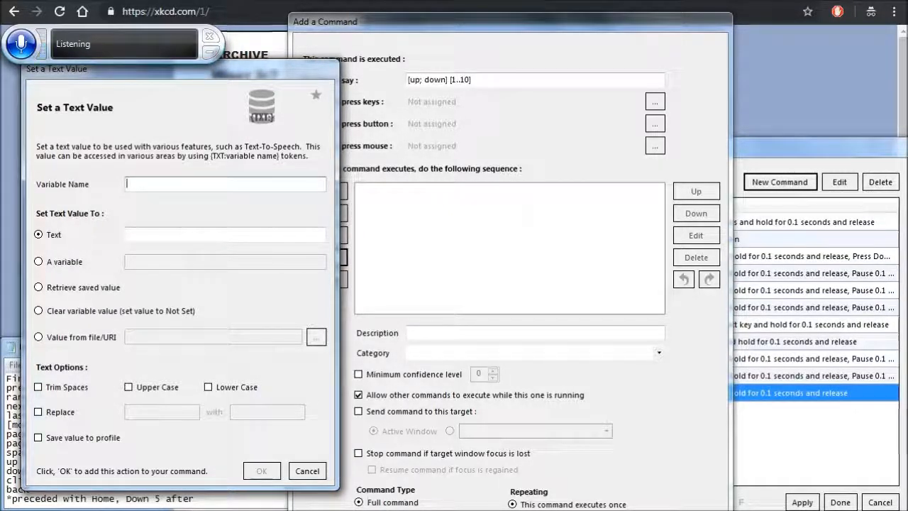
text(Input)
- Set the Input variable's text to "{CMD}" and add the action to the command's sequence
key(Tab)
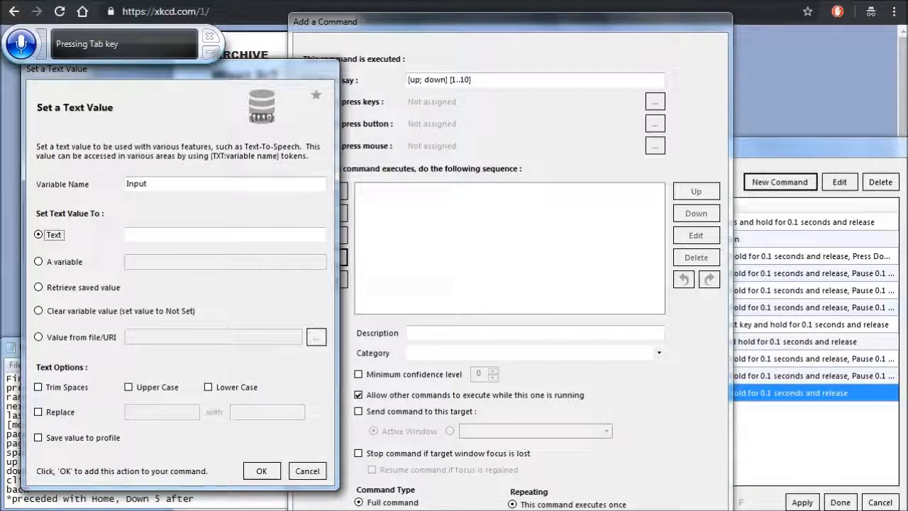
key(Tab)
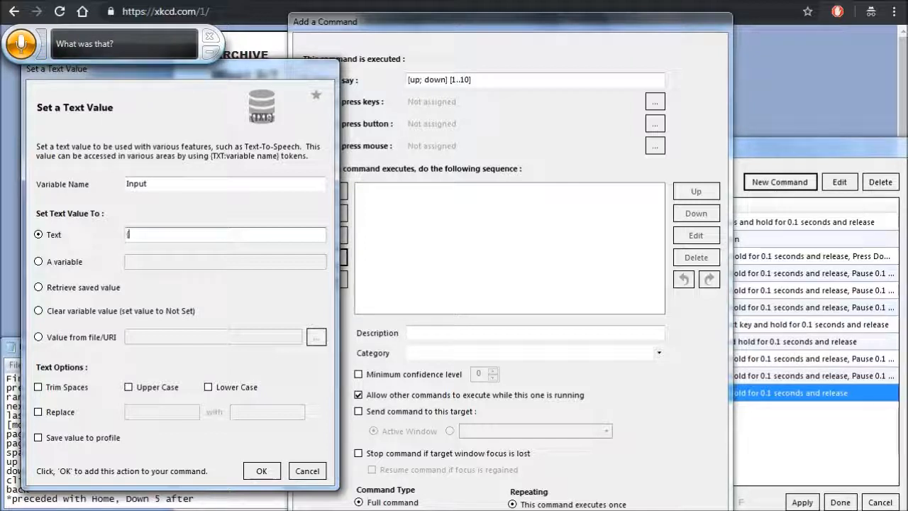
text({CMD)
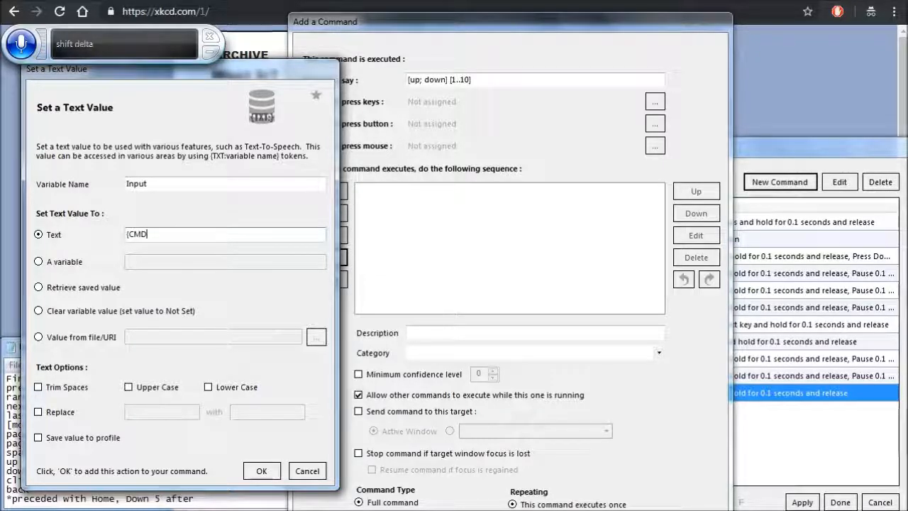
text(})
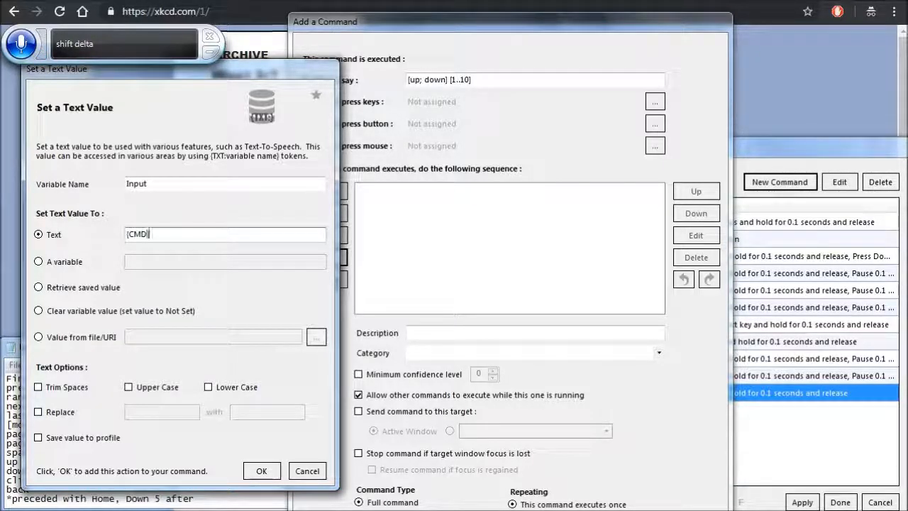
click(261, 470)
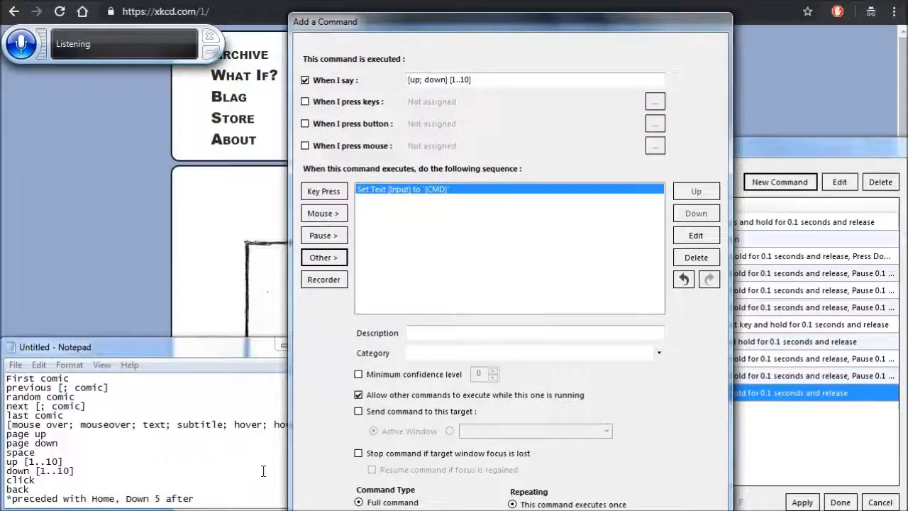
- Start a Set an Integer Value action for the command and name its variable "Counter"
click(325, 260)
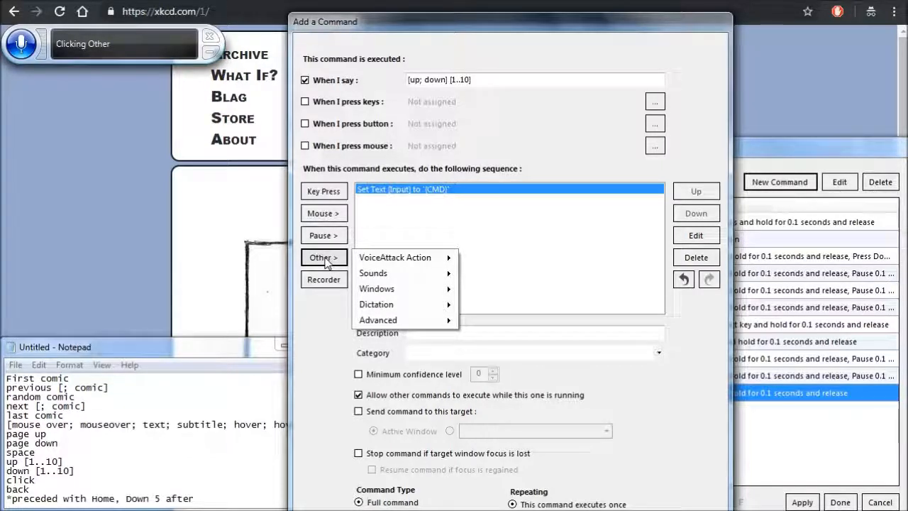
key(Down)
key(Down)
key(Down)
key(Down)
key(Down)
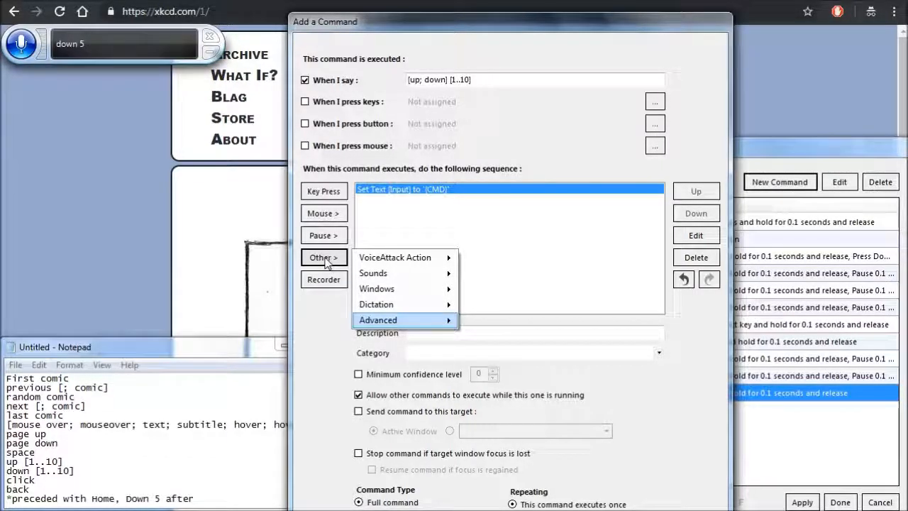
key(Right)
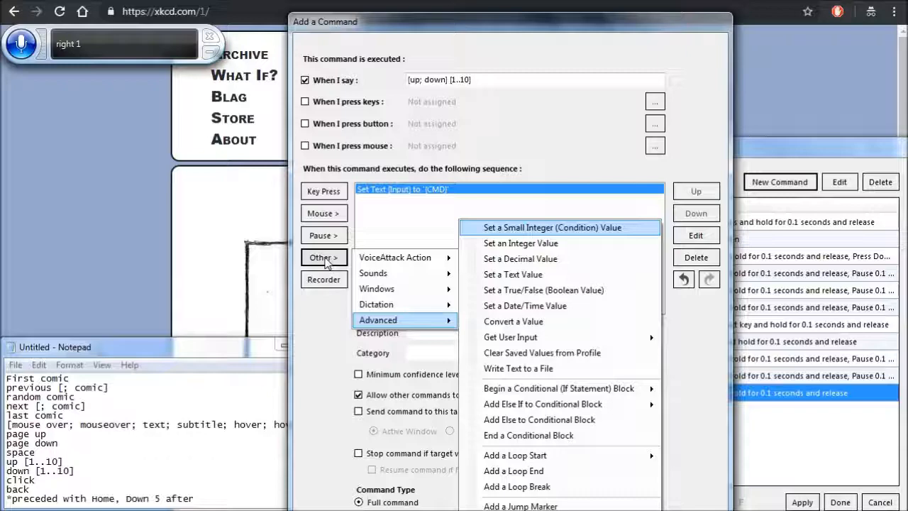
key(Down)
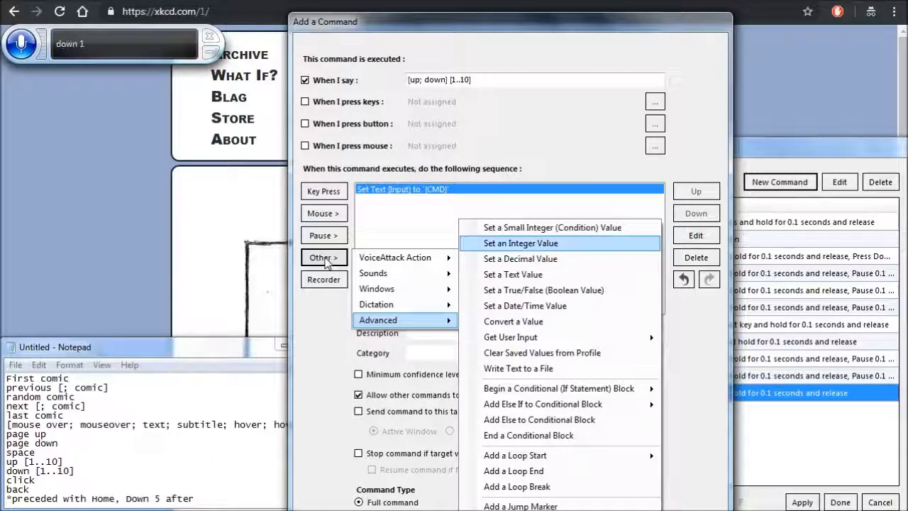
key(Return)
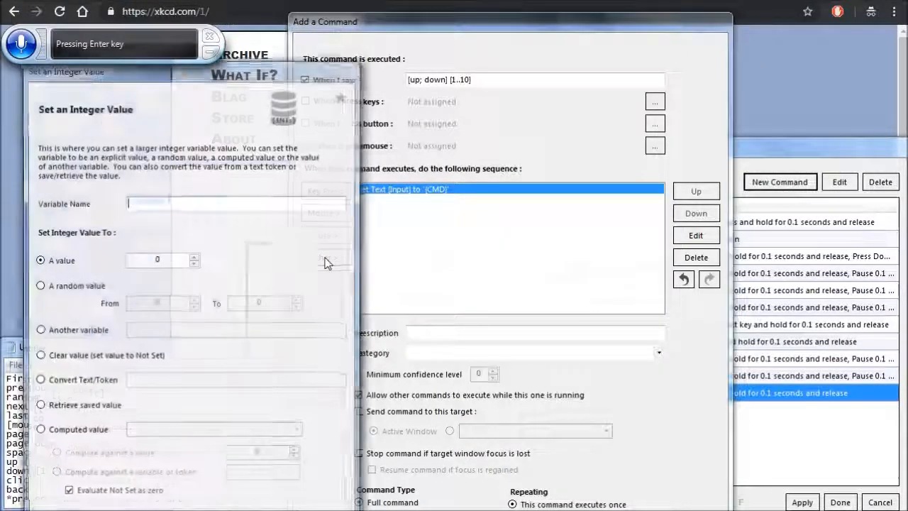
text(Counter,)
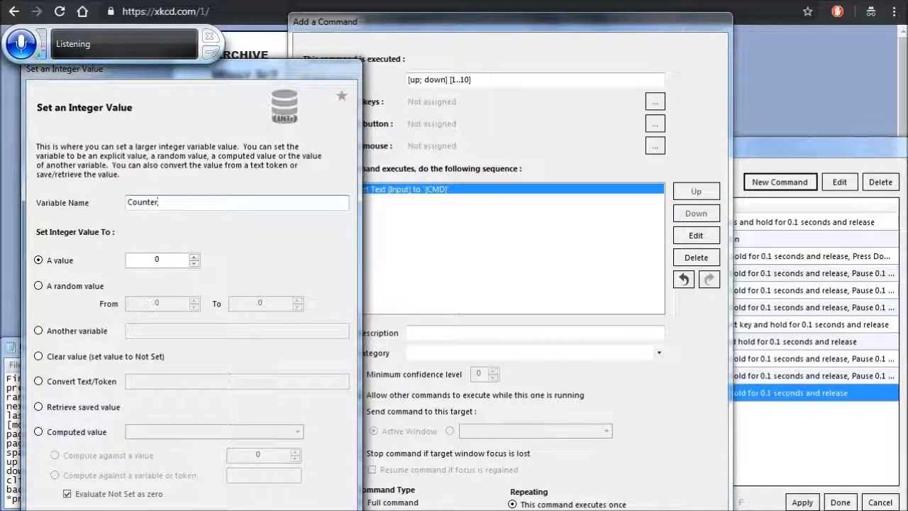
- Set the Counter variable to the converted text/token "{TXTNUM:Input}" and add the action to the command's sequence
click(74, 333)
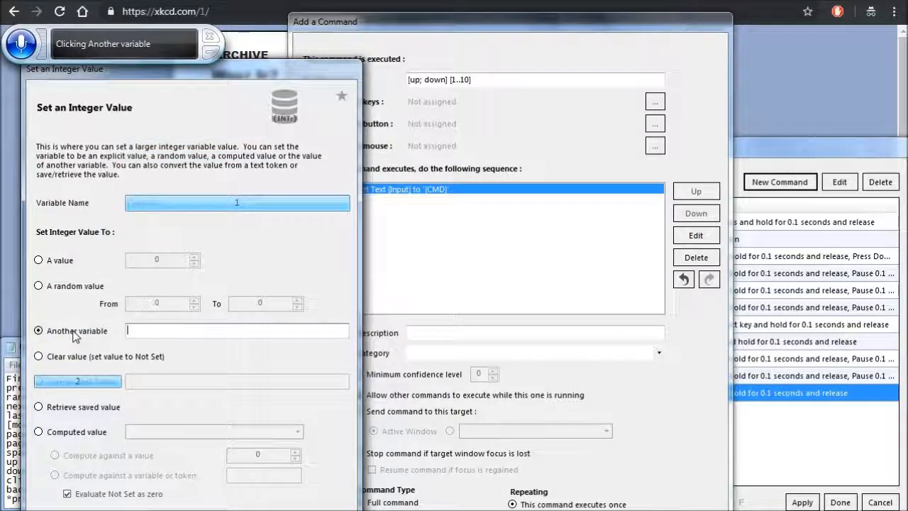
click(80, 383)
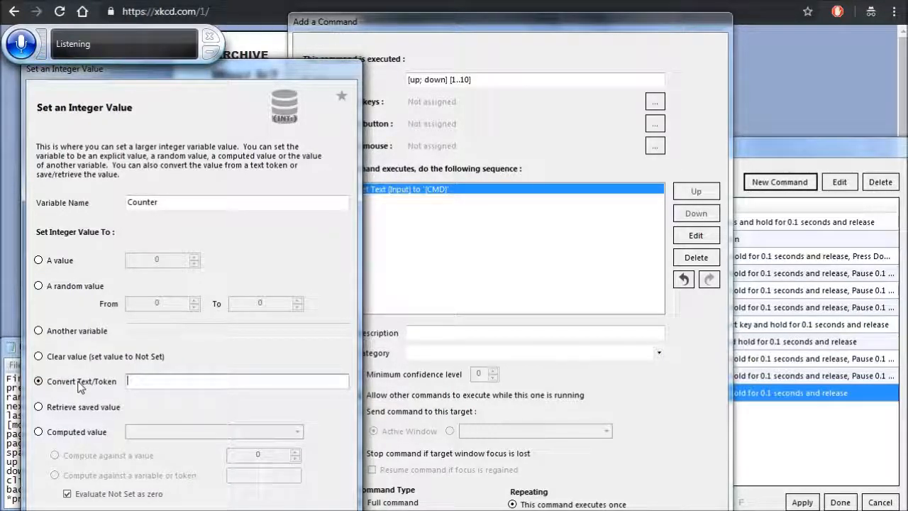
text({TXTNUM:)
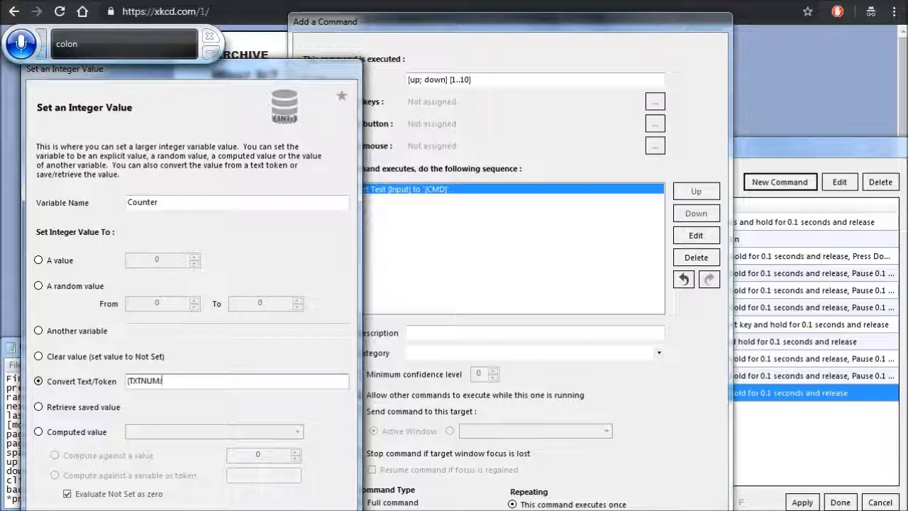
text(In)
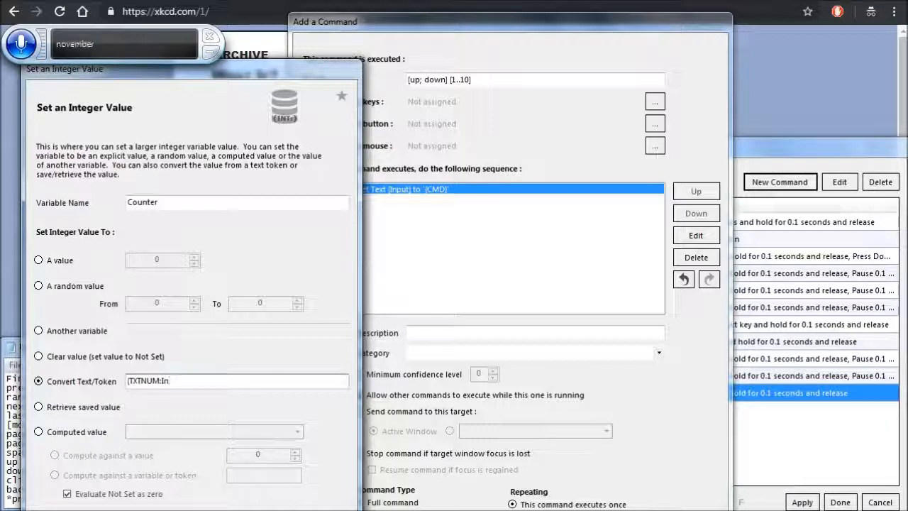
text(u)
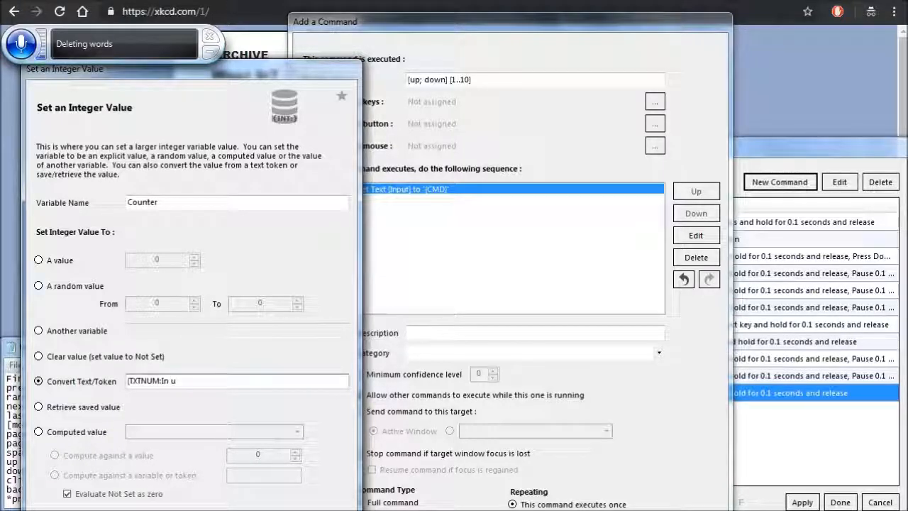
key(BackSpace)
text(pu)
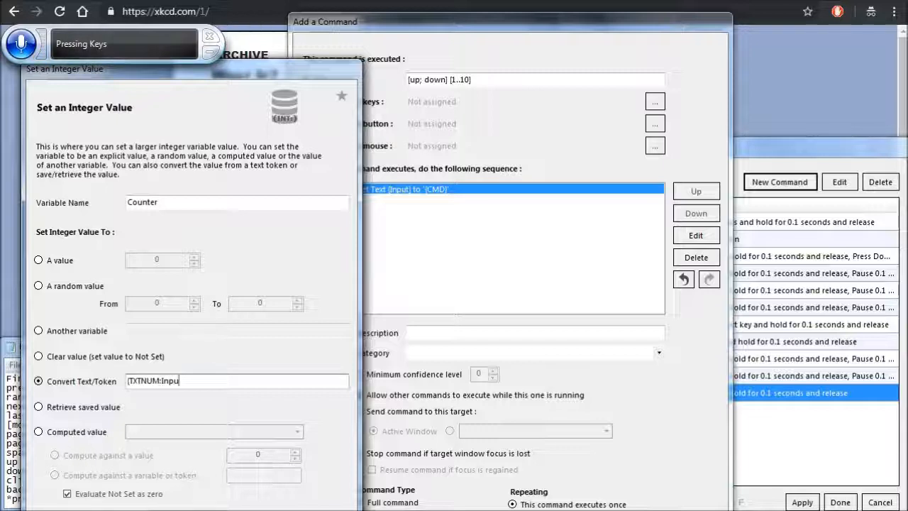
text(t)
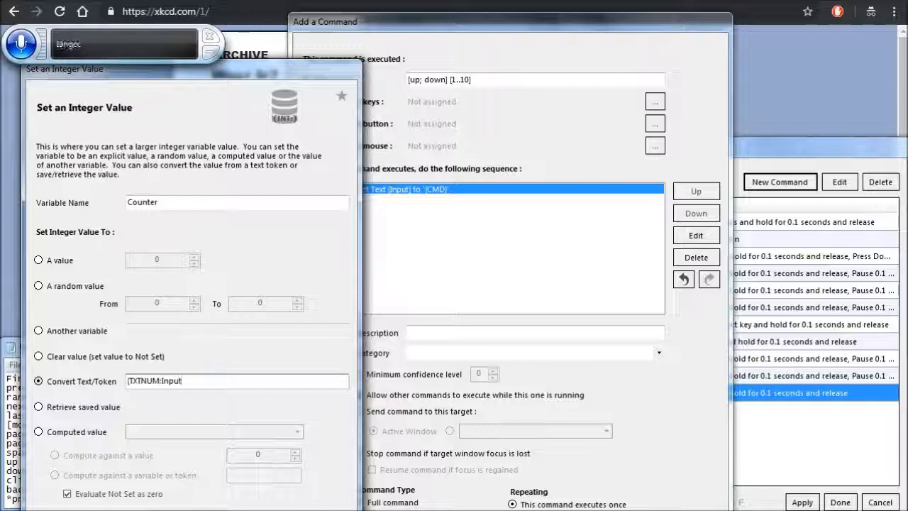
text(})
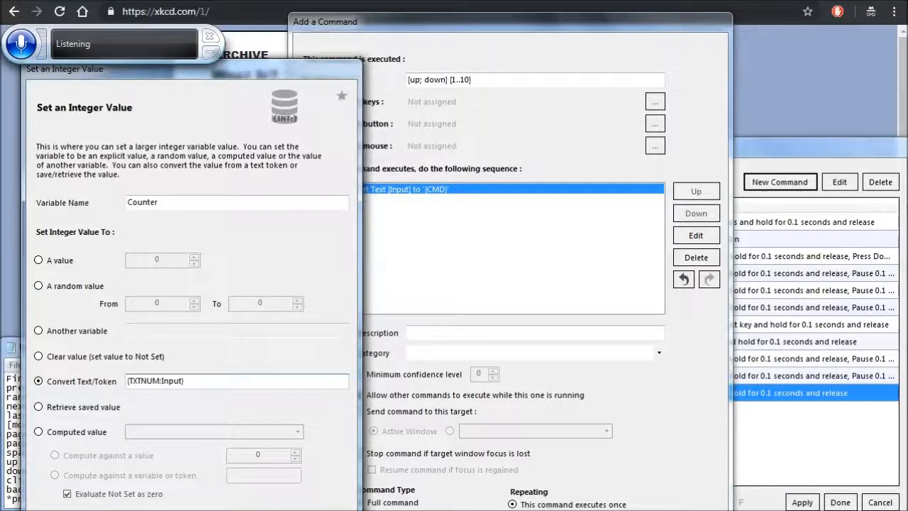
key(Return)
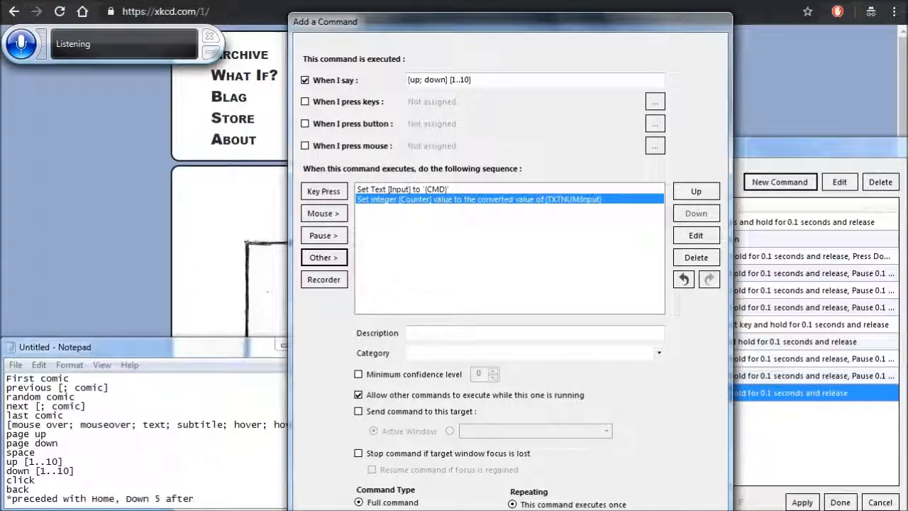
- Start another Set a Text Value action for the command and name its variable "Direction"
click(325, 259)
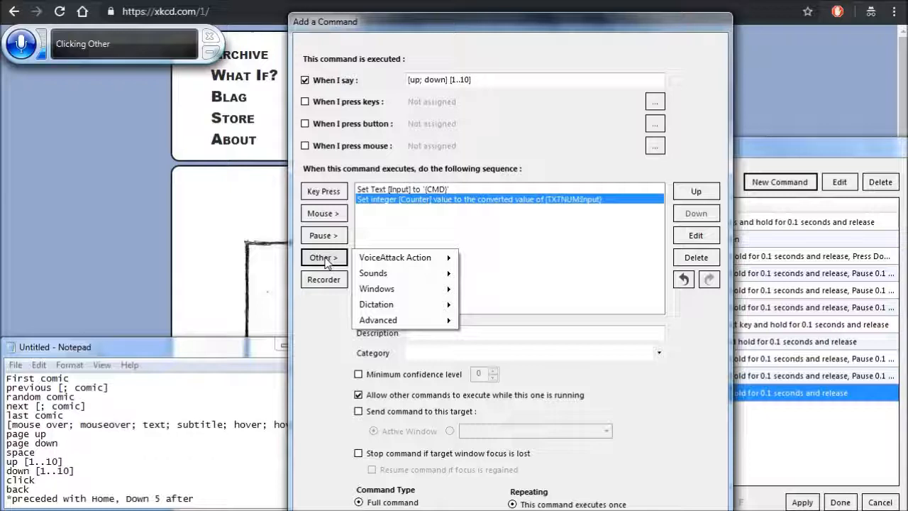
key(Down)
key(Down)
key(Down)
key(Down)
key(Down)
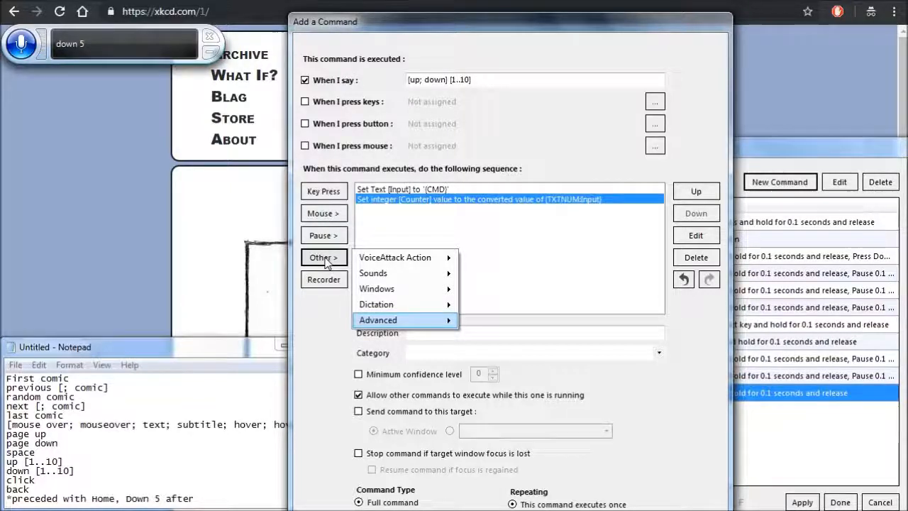
key(Right)
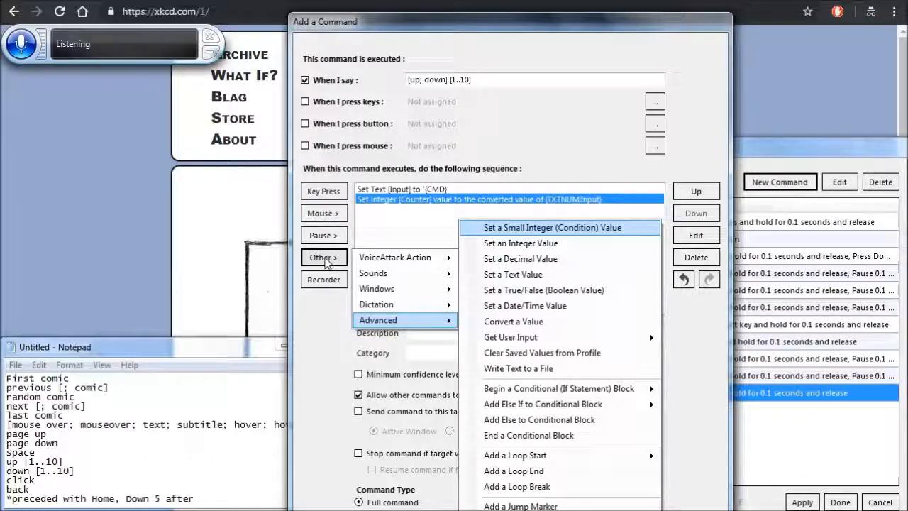
key(Down)
key(Down)
key(Down)
key(Return)
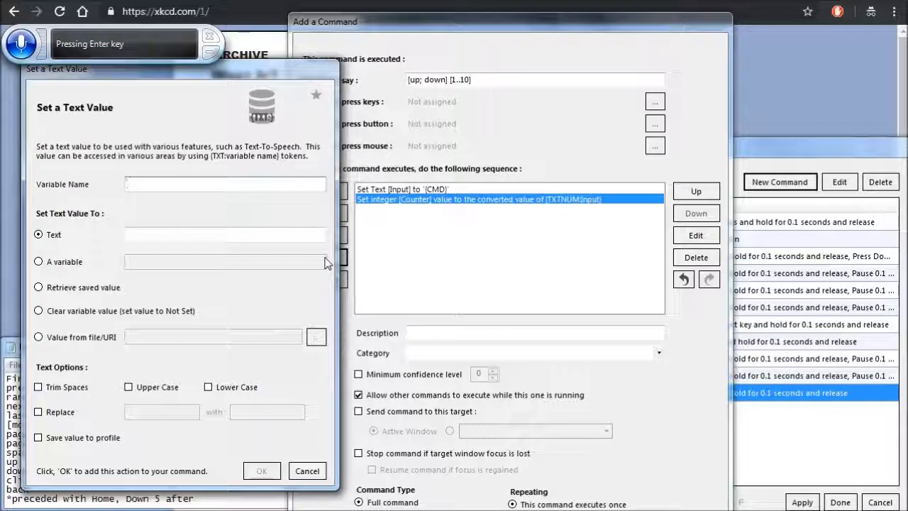
text(Direction)
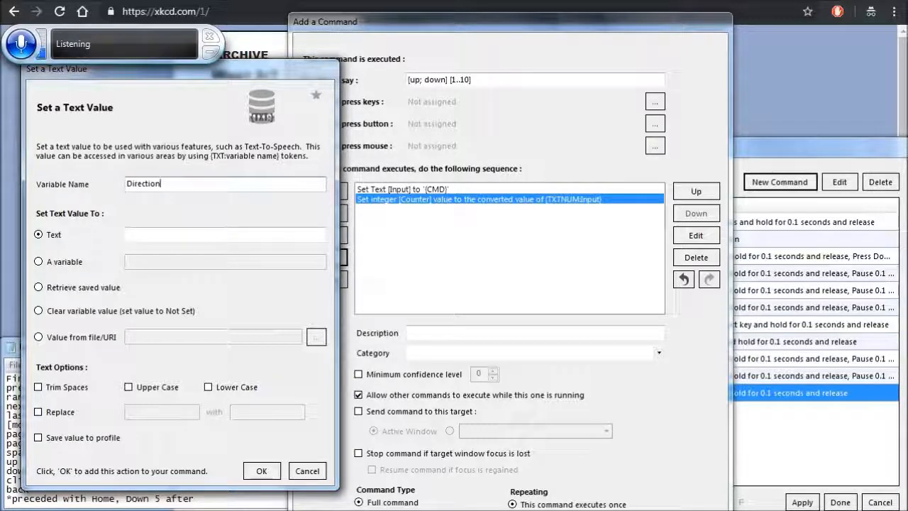
- Set the Direction variable's text to "{TXTALPHA:Input}" with Trim Spaces enabled and add the action to the sequence
key(Tab)
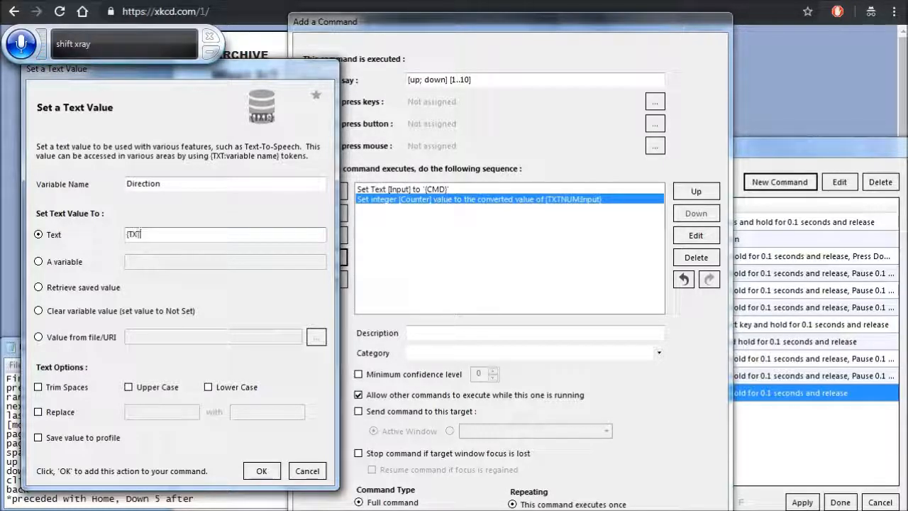
text(TAL)
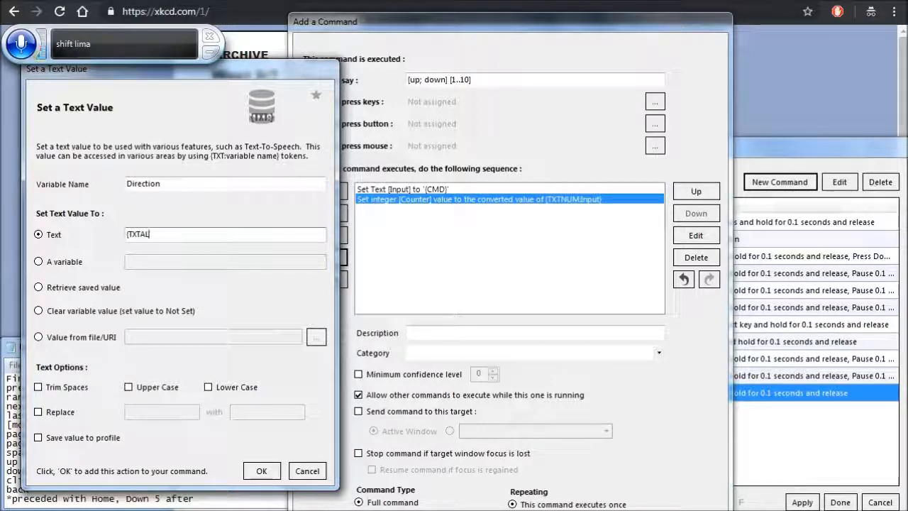
key(shift+Up)
text(HD)
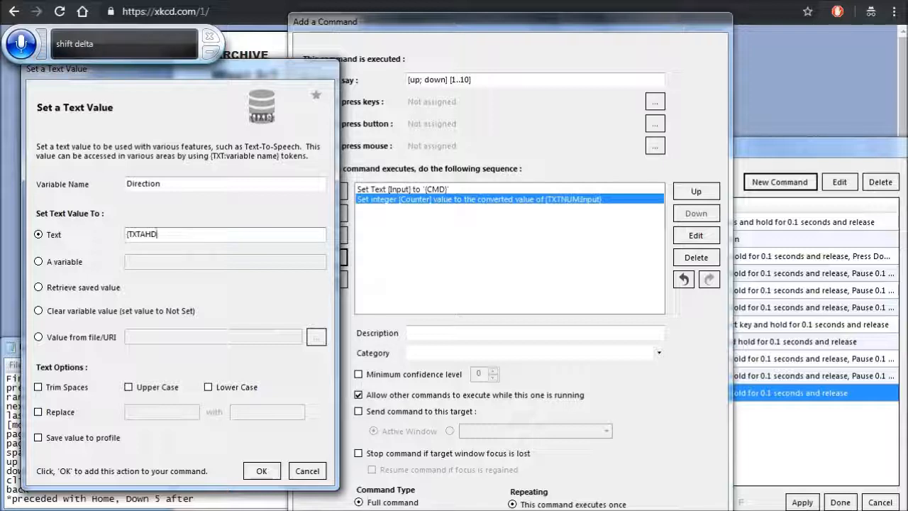
key(BackSpace)
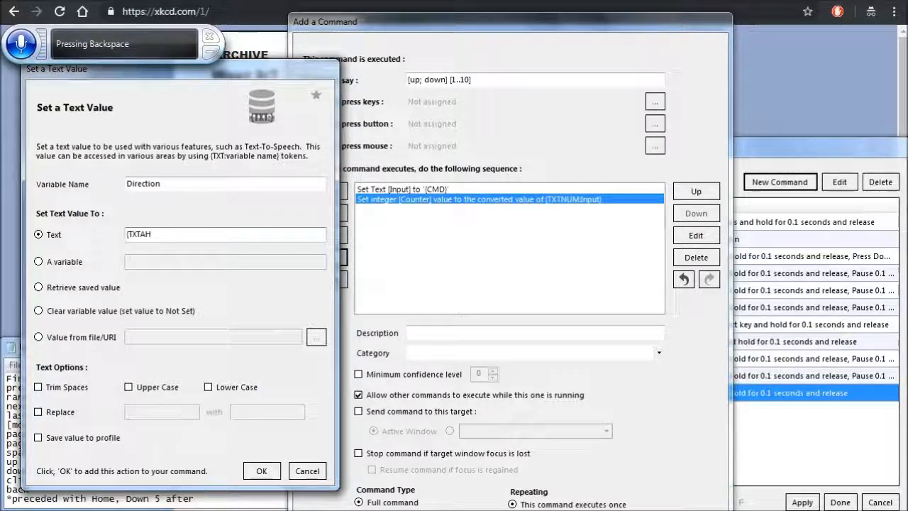
key(BackSpace)
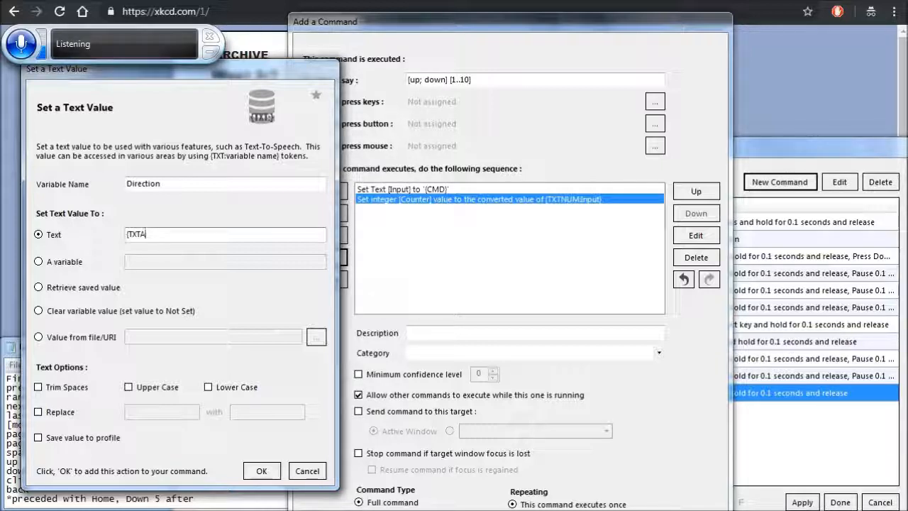
text(L)
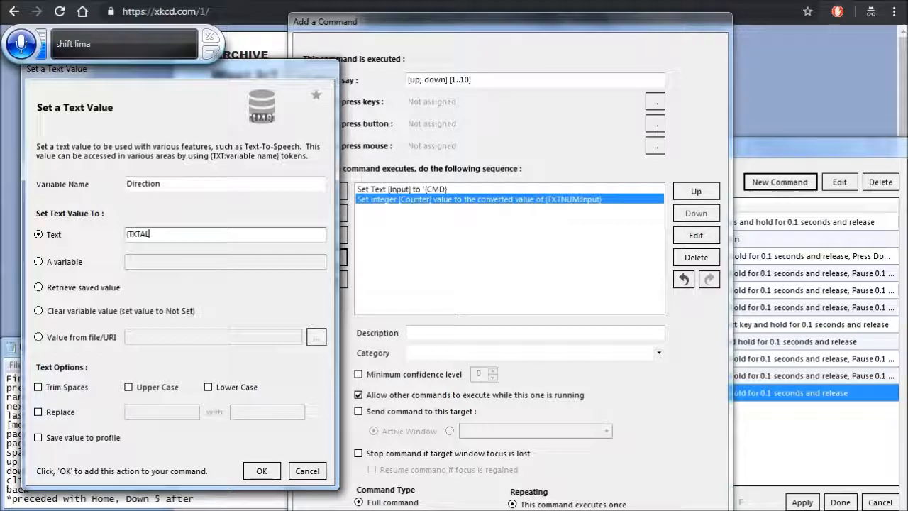
text(P)
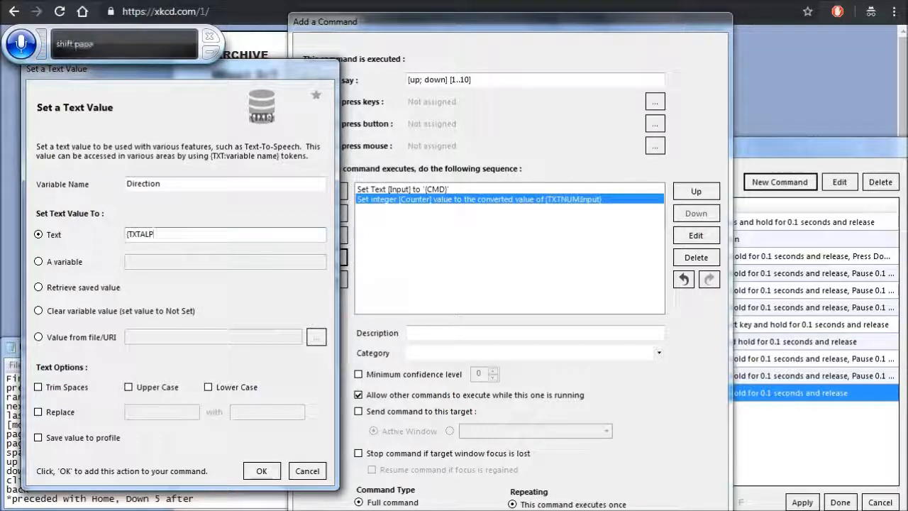
text(H)
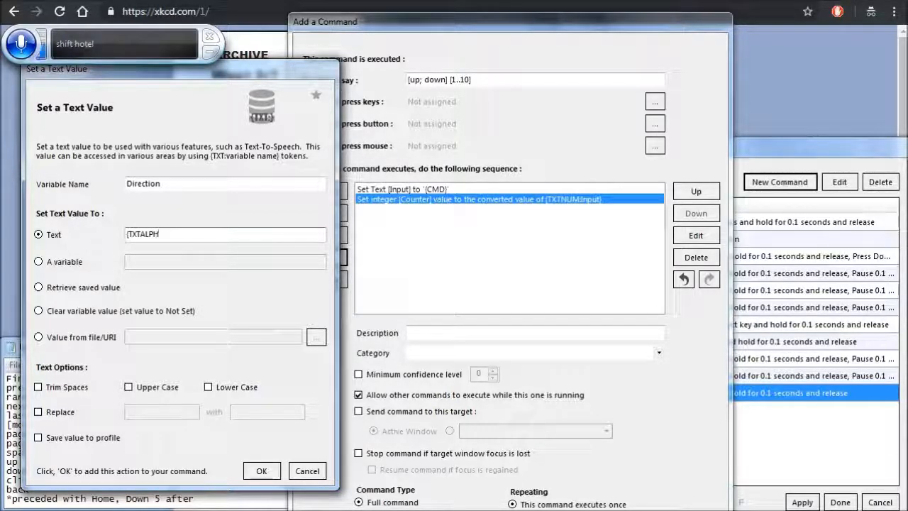
text(A)
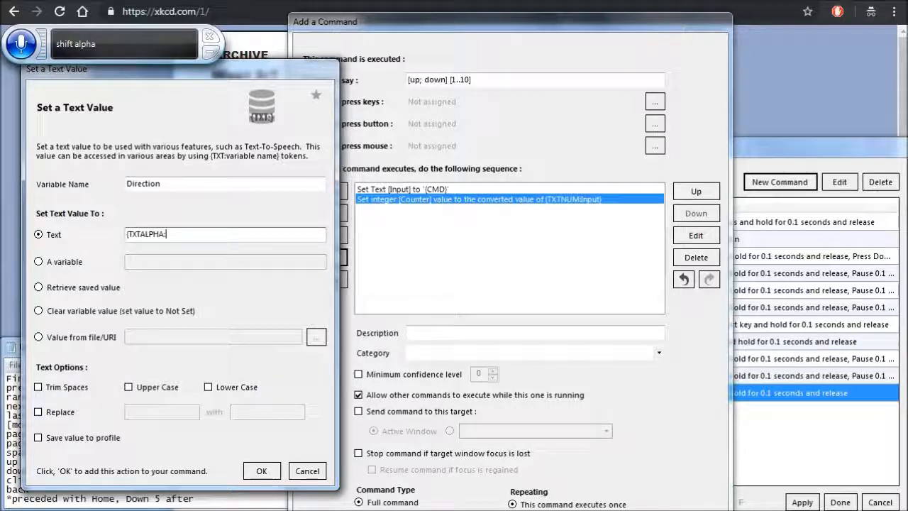
text(:In)
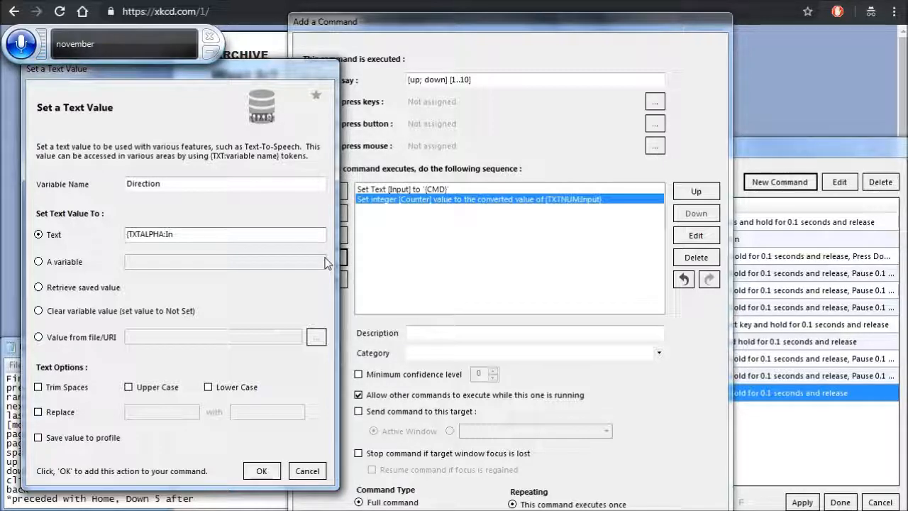
text(put)
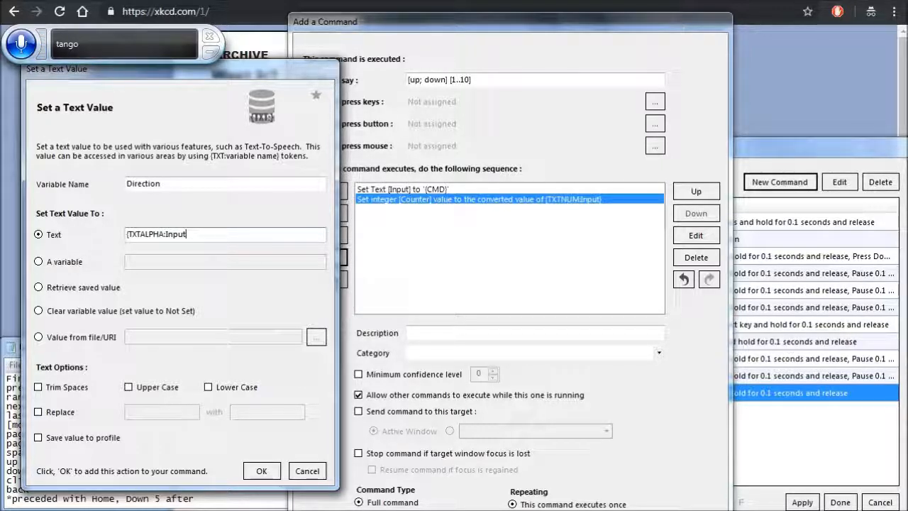
text(})
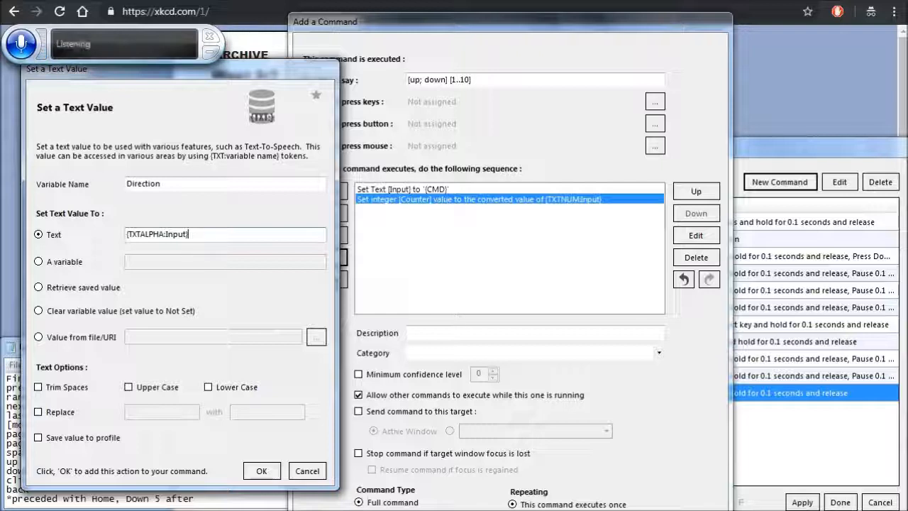
click(66, 393)
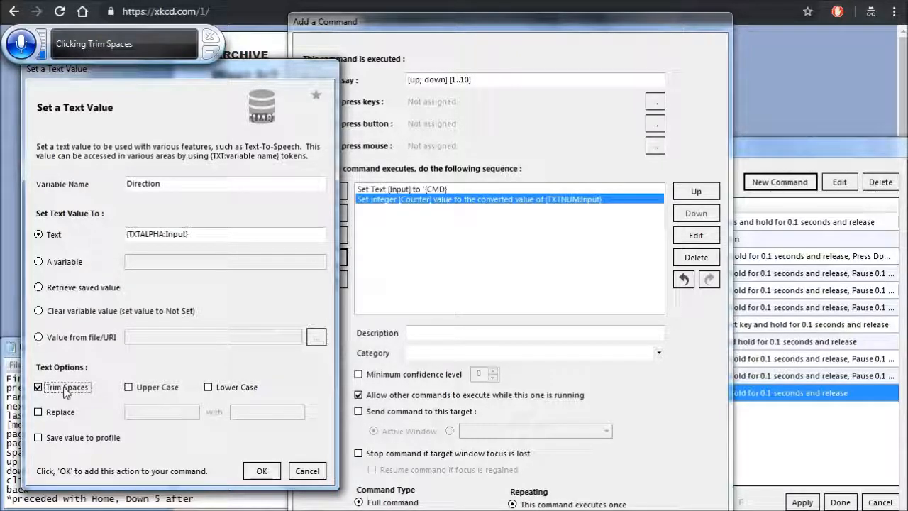
click(261, 470)
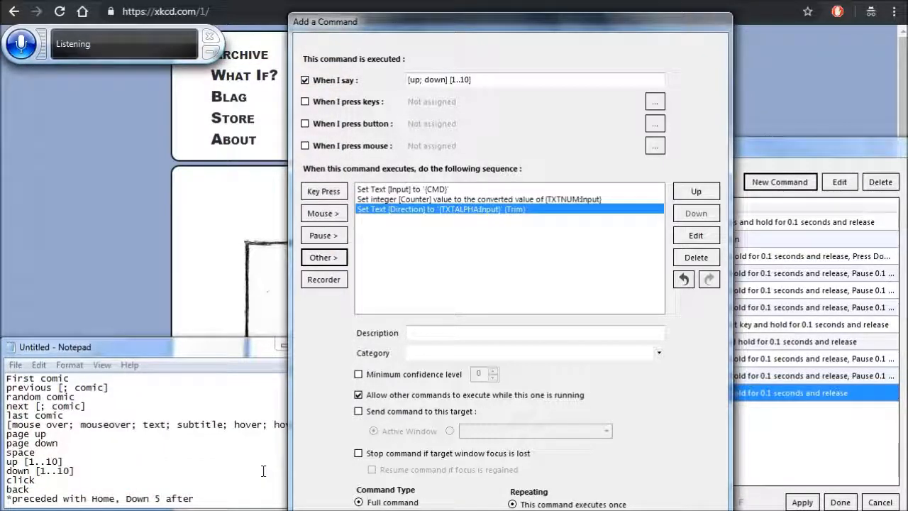
- Begin a single-condition If block in the command's sequence that compares the text variable "Direction"
click(324, 258)
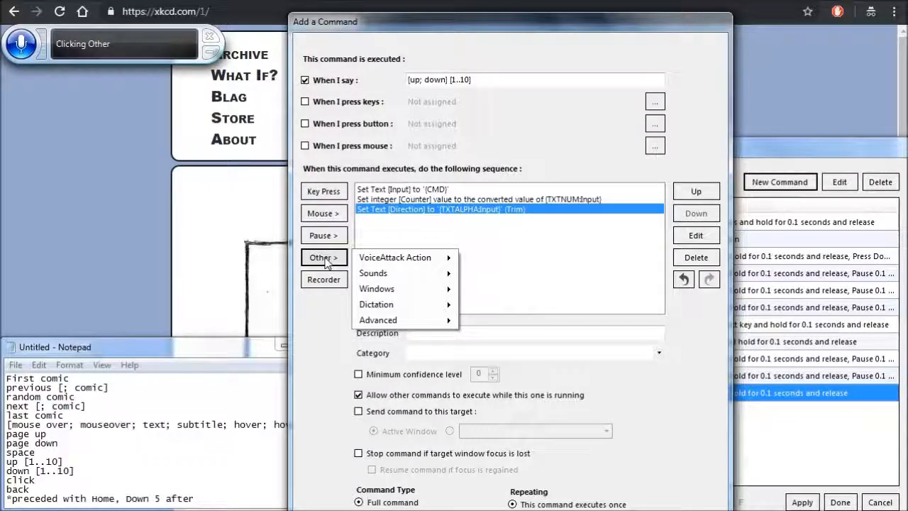
key(Down)
key(Down)
key(Down)
key(Down)
key(Down)
key(Right)
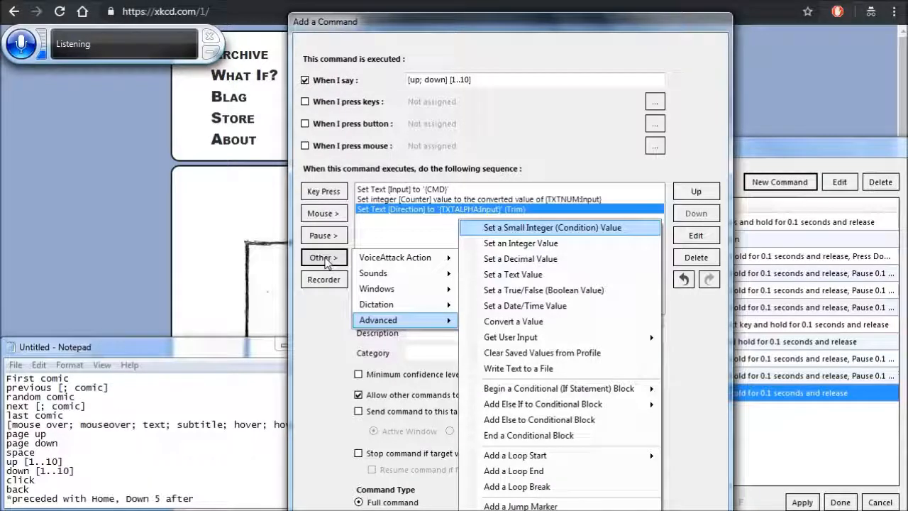
key(Down)
key(Down)
key(Down)
key(Down)
key(Down)
key(Down)
key(Down)
key(Down)
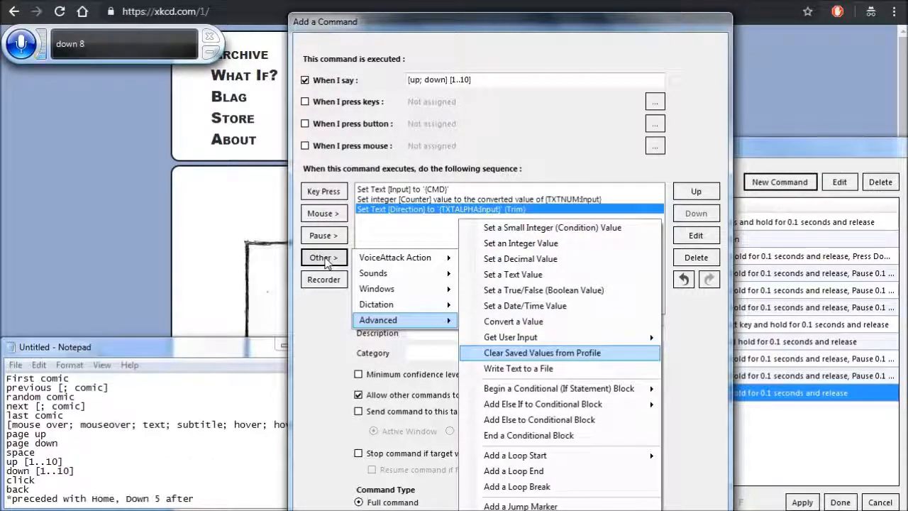
key(Down)
key(Down)
key(Right)
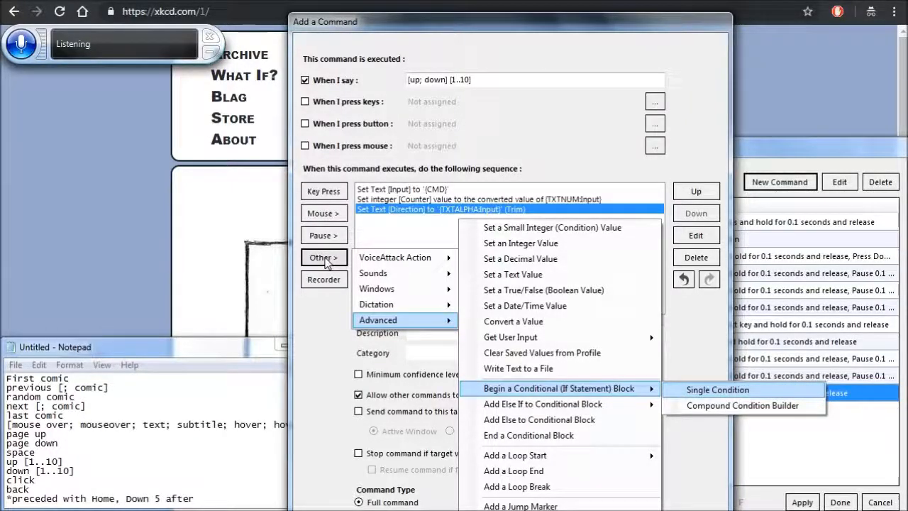
key(Return)
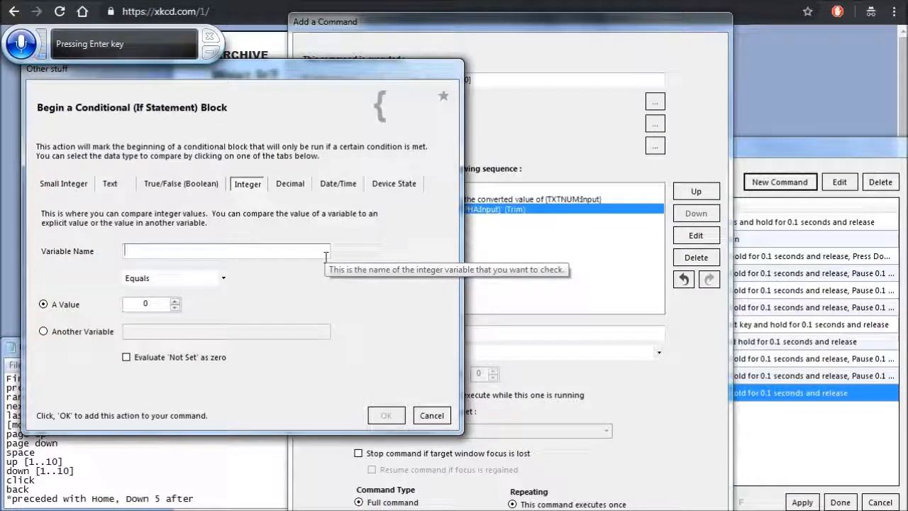
click(116, 186)
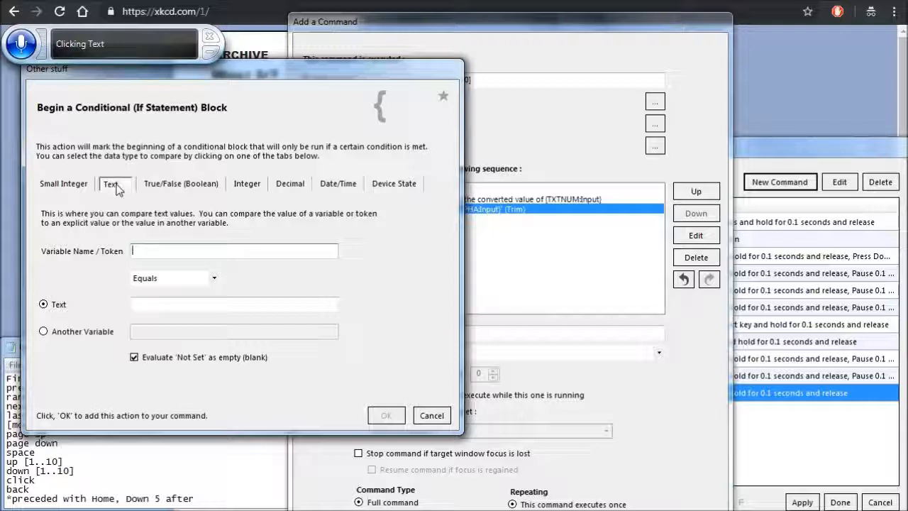
text(Direction)
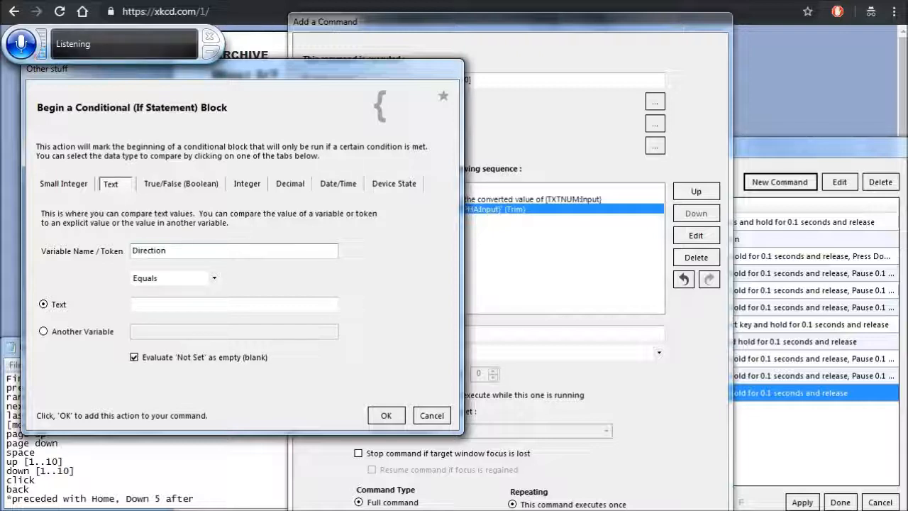
- Set the If condition to Equals the text "up" and add the block to the sequence
key(Tab)
key(Tab)
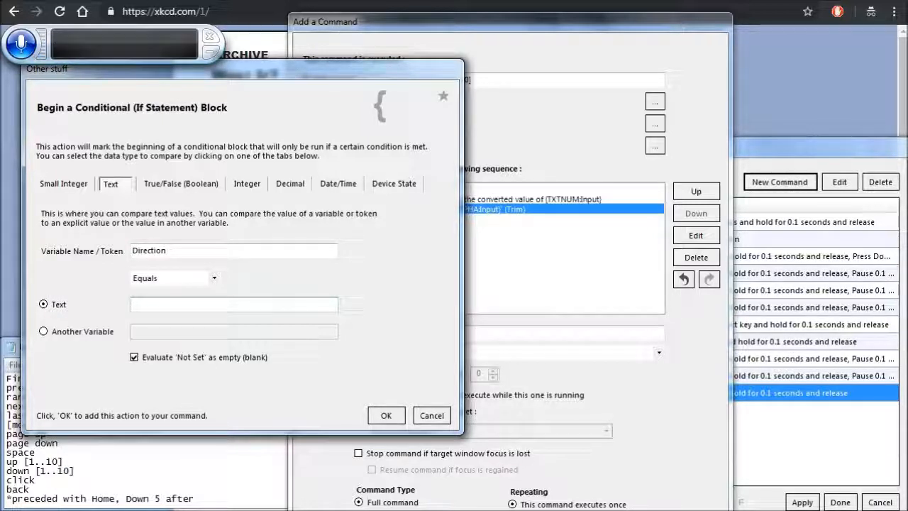
text(up)
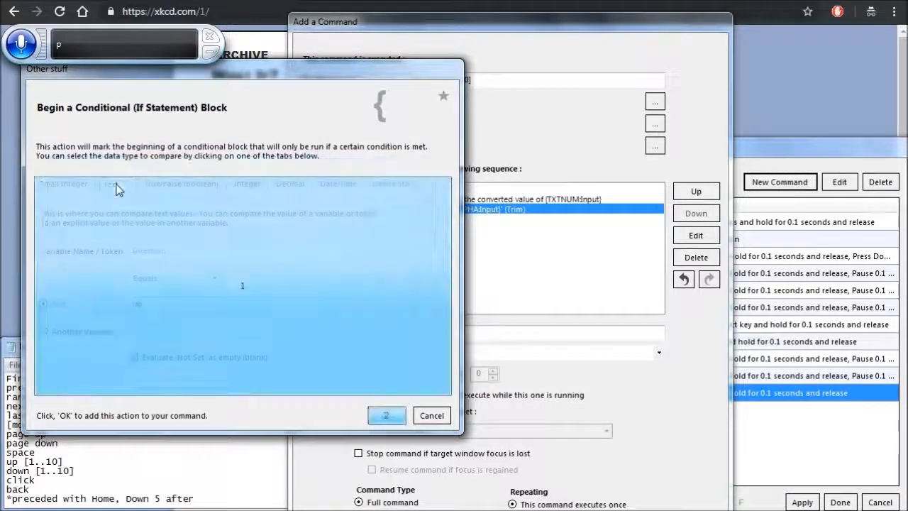
click(386, 415)
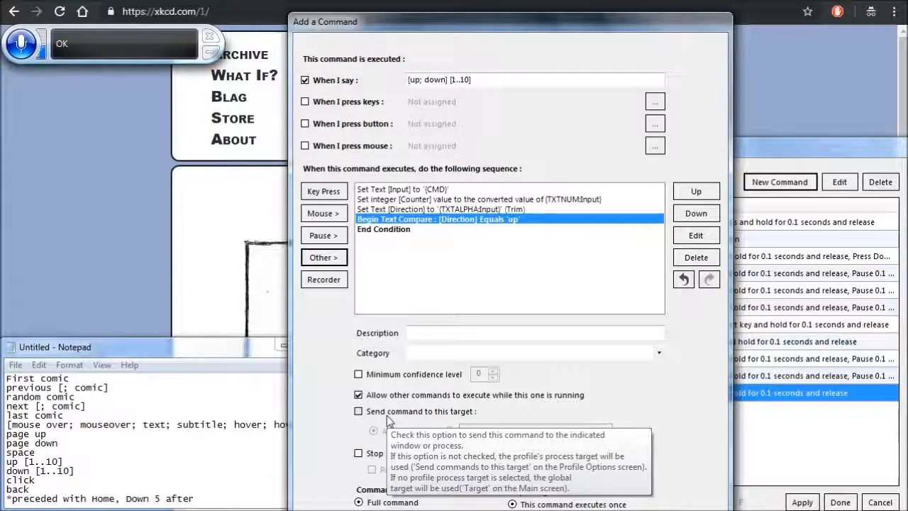
- Start a single-condition Else If inside the conditional block that compares the text variable "Direction"
click(323, 257)
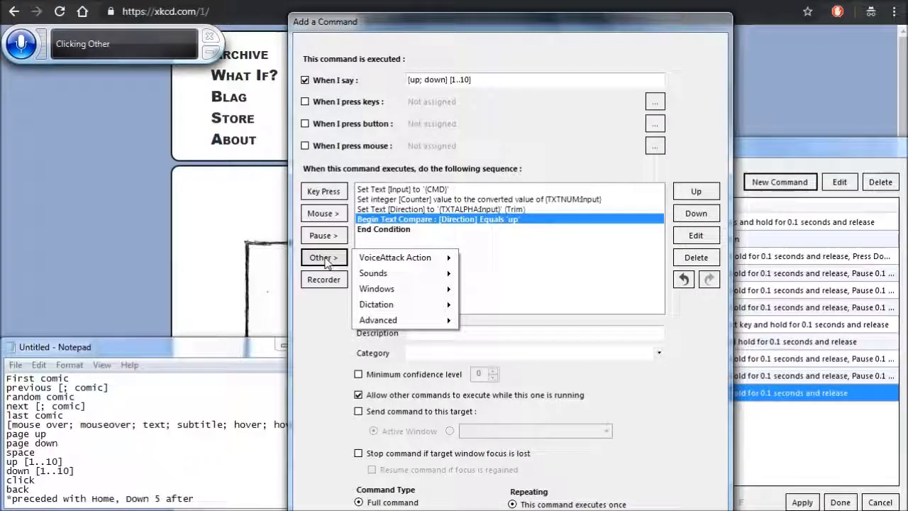
key(Up)
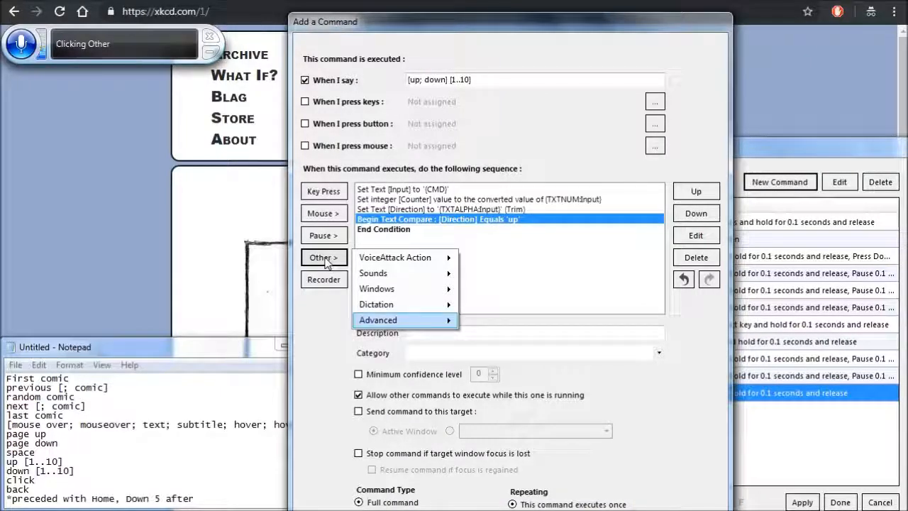
key(Right)
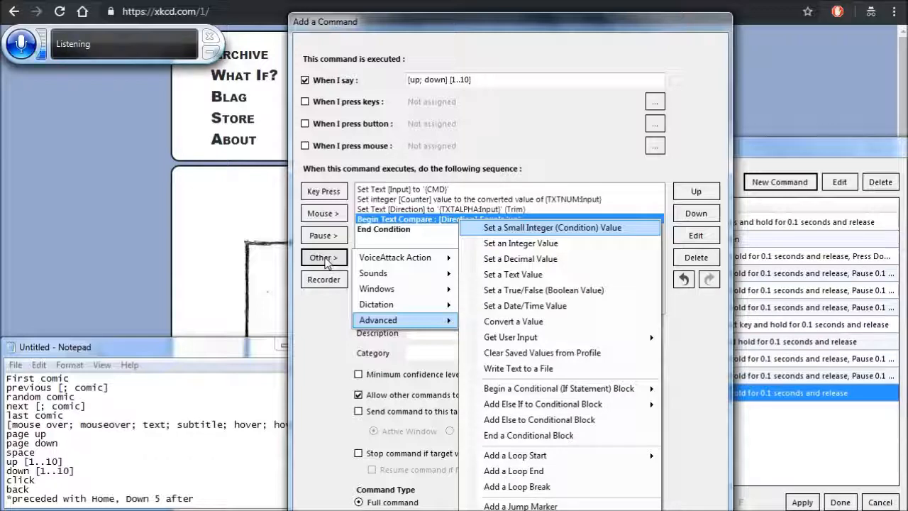
key(Down)
key(Down)
key(Down)
key(Down)
key(Down)
key(Down)
key(Down)
key(Down)
key(Down)
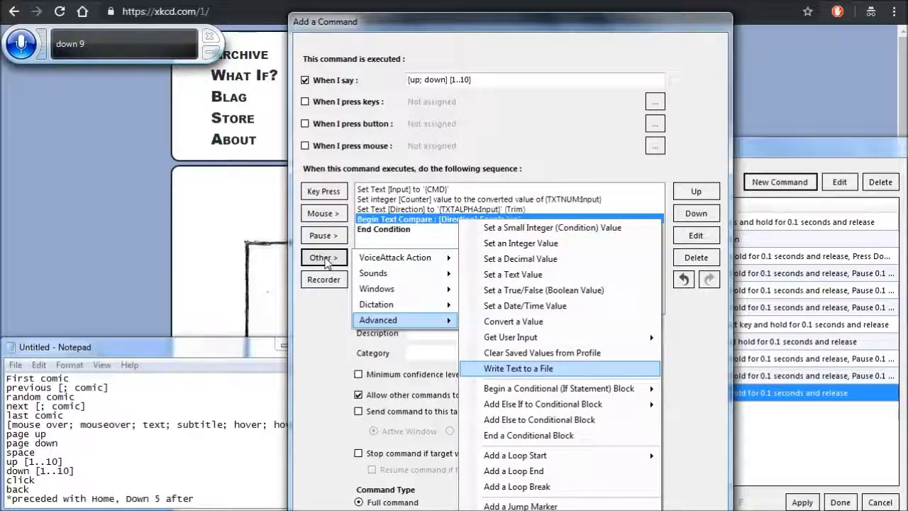
key(Down)
key(Down)
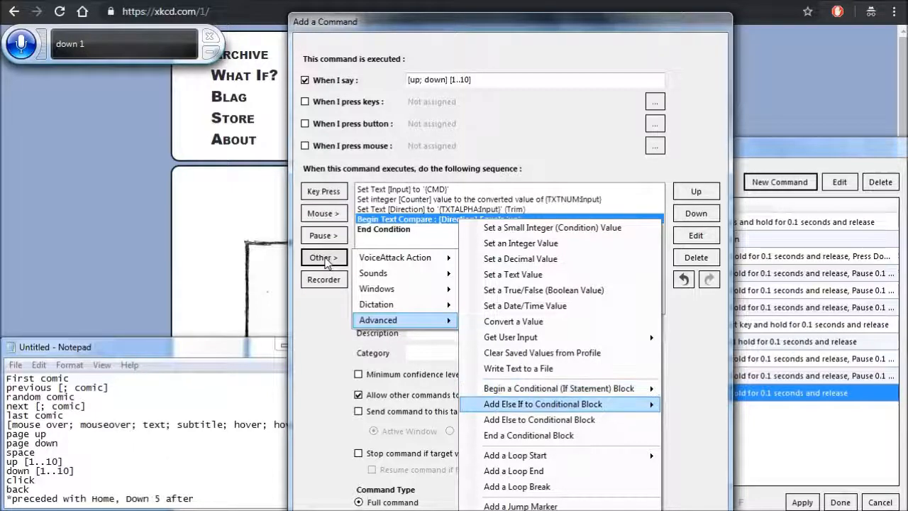
key(Right)
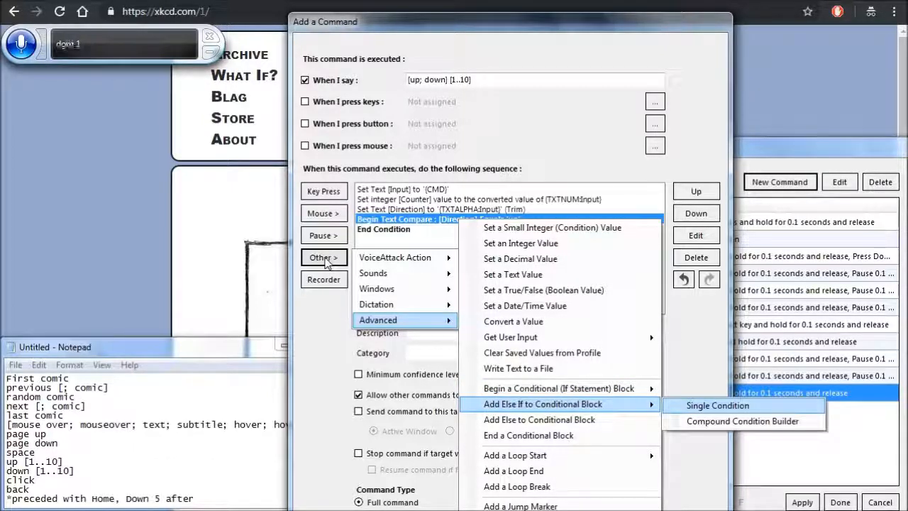
key(Return)
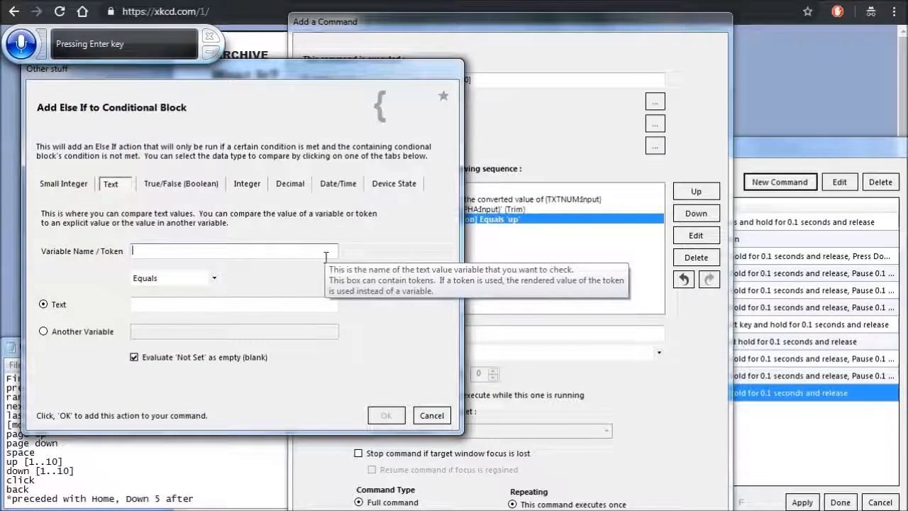
text(And direction)
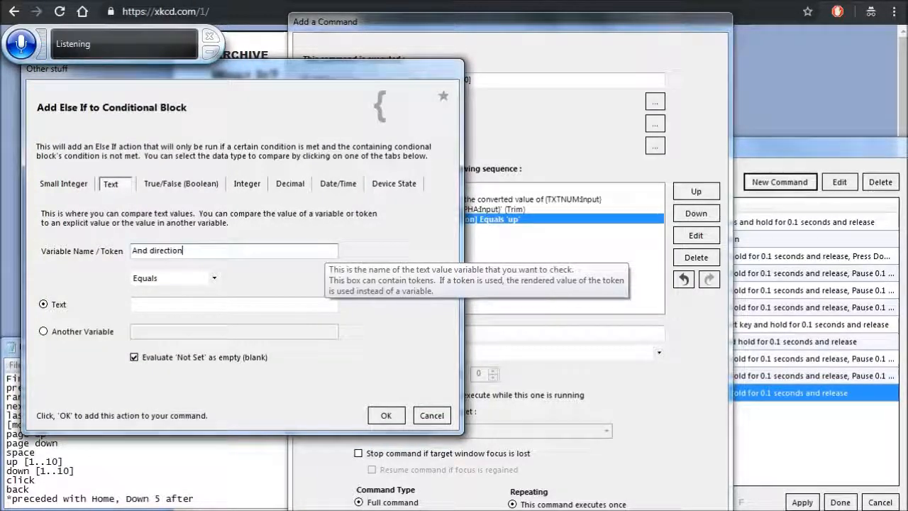
key(ctrl+BackSpace)
key(ctrl+BackSpace)
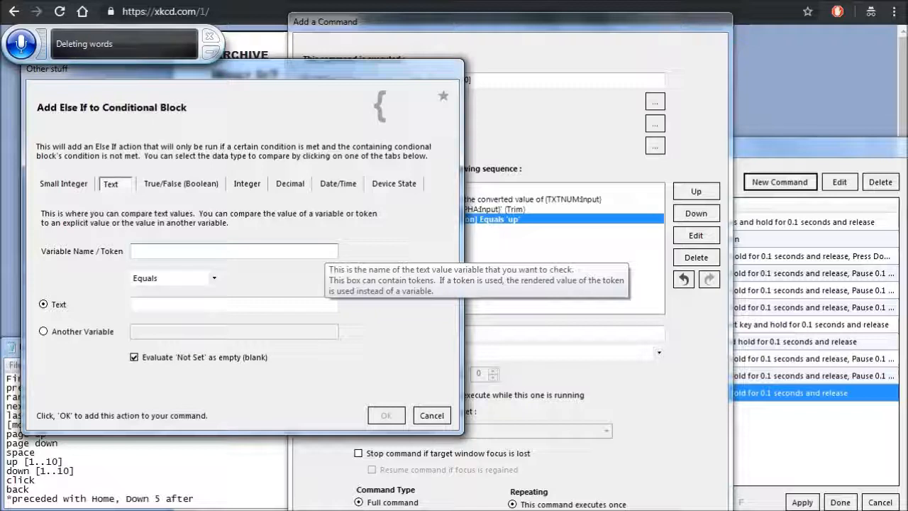
text(Direction)
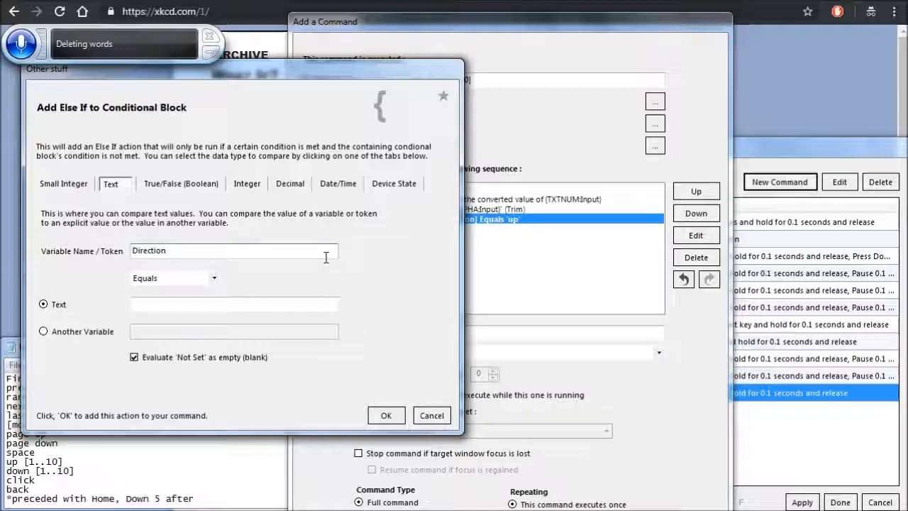
- Set the Else If condition to Equals the text "down" and add it to the sequence
key(Tab)
key(Tab)
key(Tab)
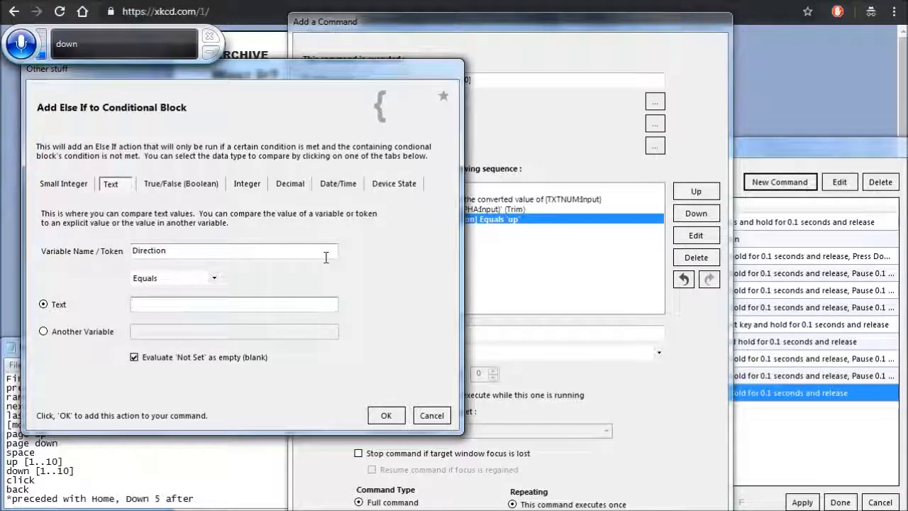
text(d)
text(ow)
text(november)
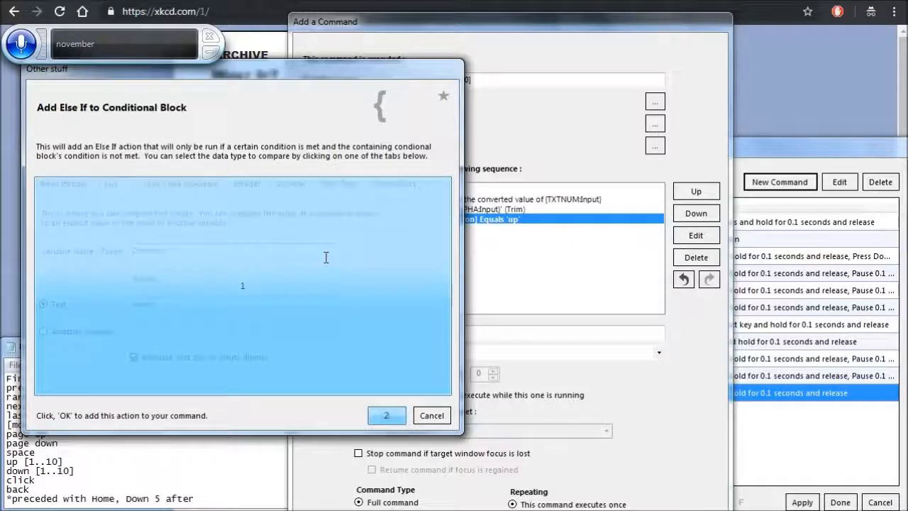
click(386, 415)
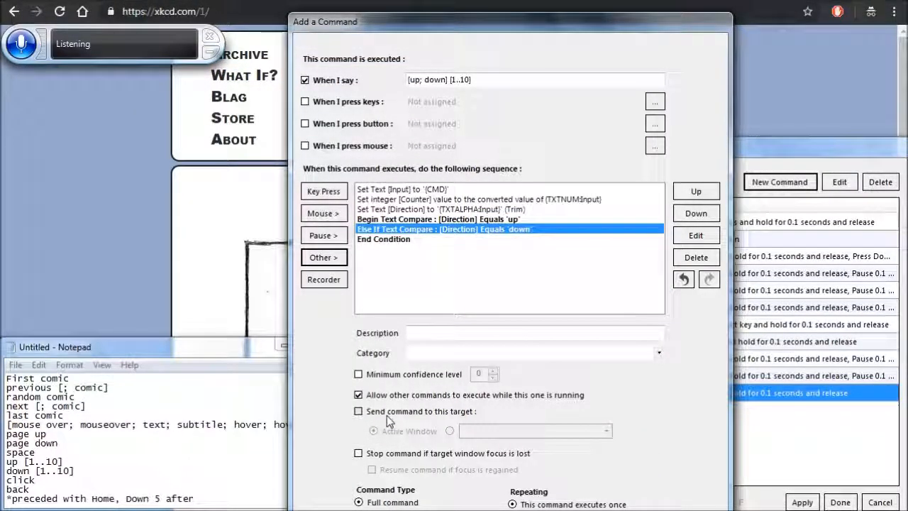
- Start a single-condition While Loop after the Else If line that compares the integer variable "Counter"
click(325, 258)
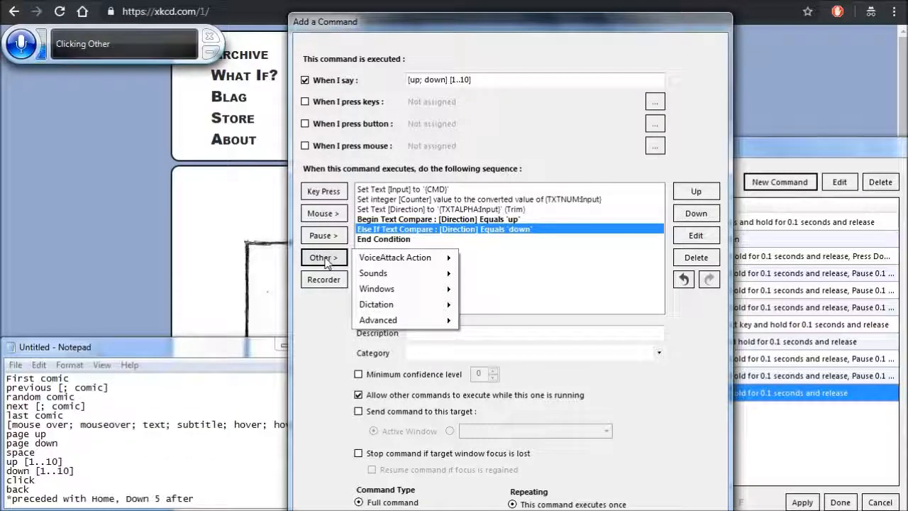
key(Down)
key(Down)
key(Down)
key(Down)
key(Down)
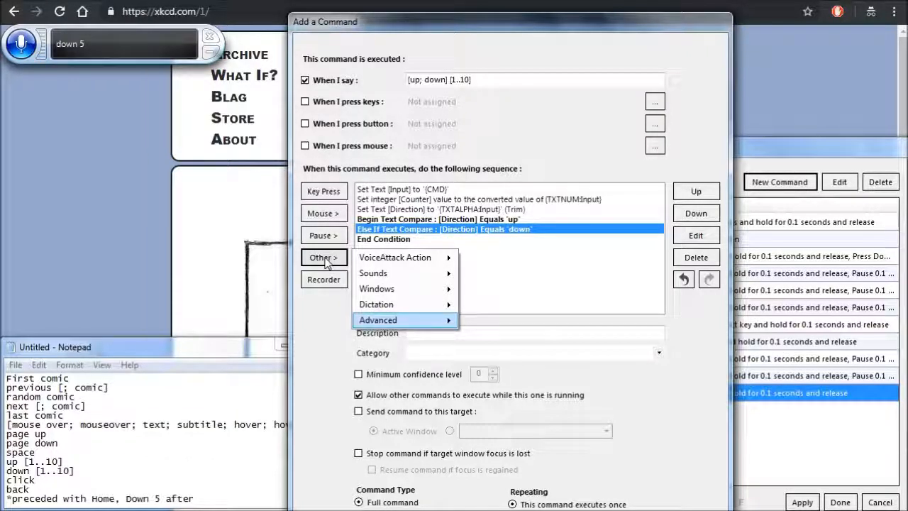
key(Right)
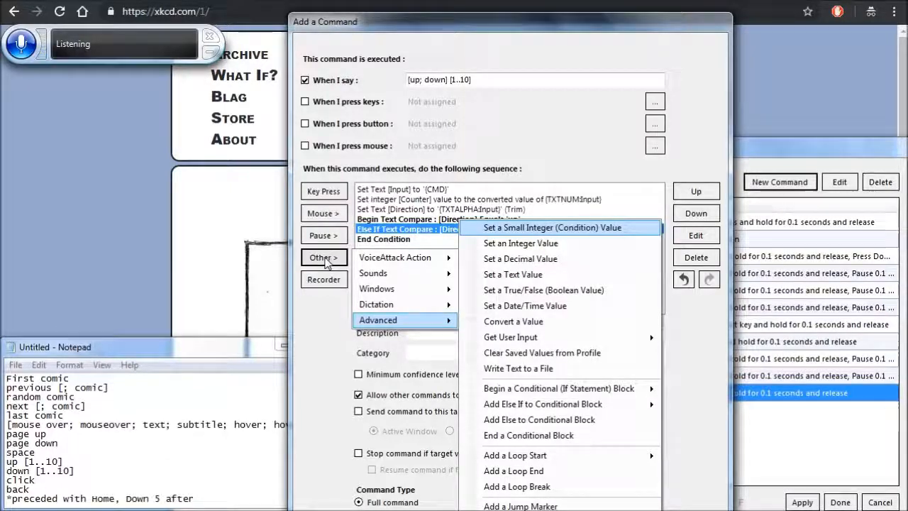
key(Down)
key(Down)
key(Down)
key(Down)
key(Down)
key(Down)
key(Down)
key(Down)
key(Down)
key(Down)
key(Down)
key(Down)
key(Down)
key(Down)
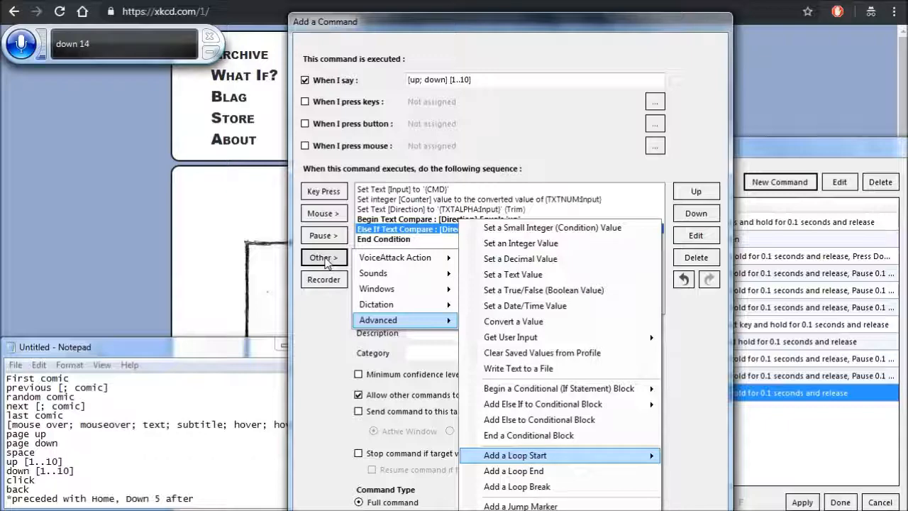
key(Right)
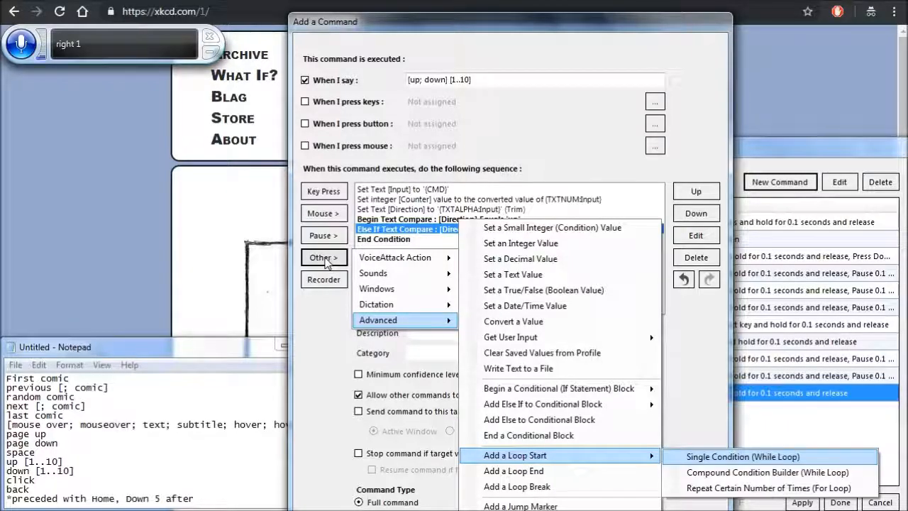
key(Return)
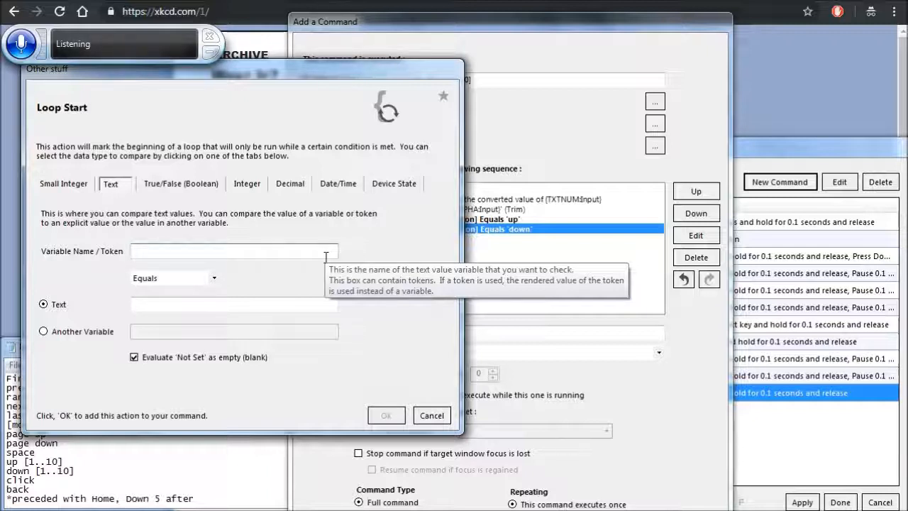
click(248, 184)
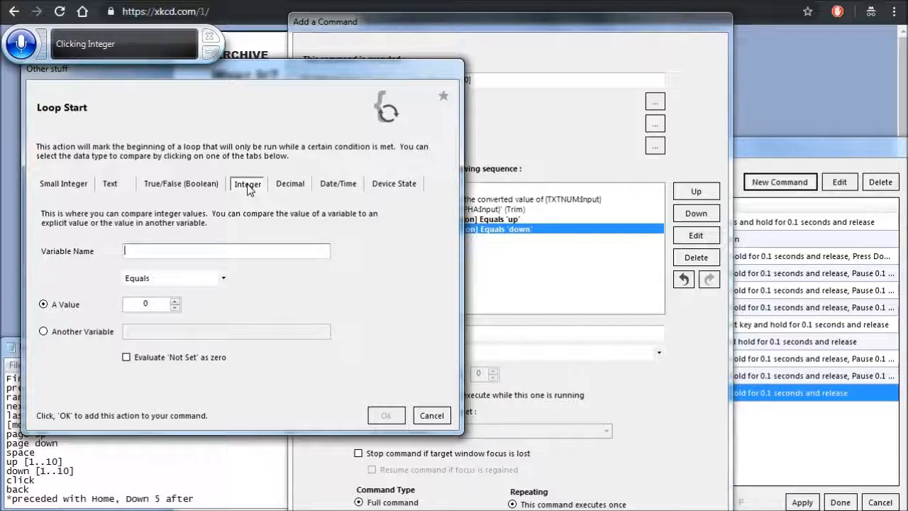
text(Counter)
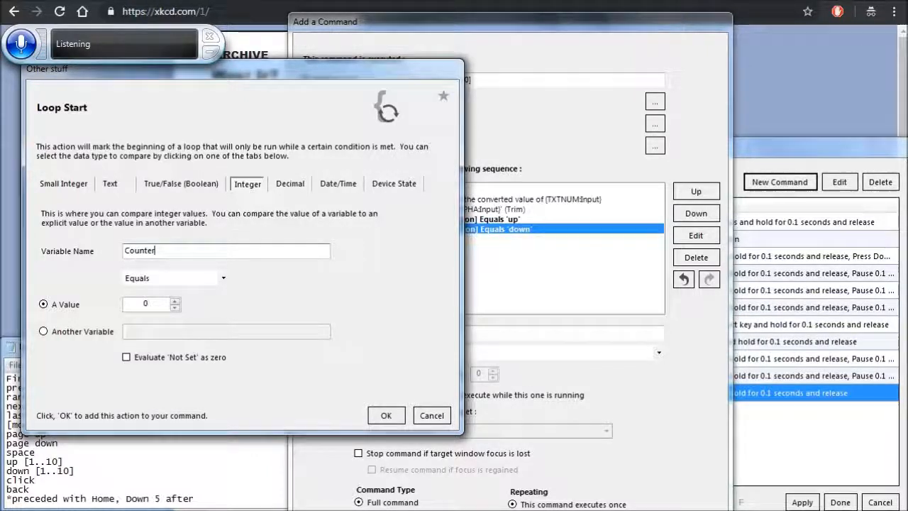
key(Tab)
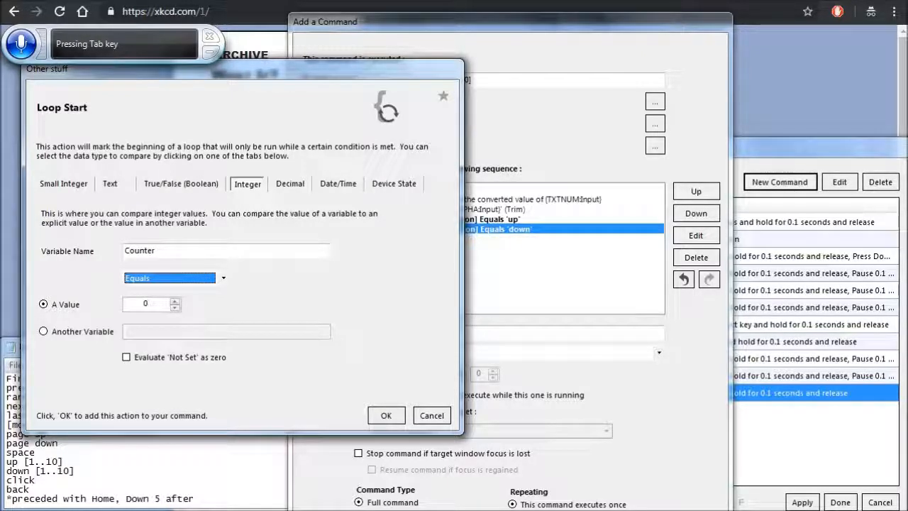
key(Down)
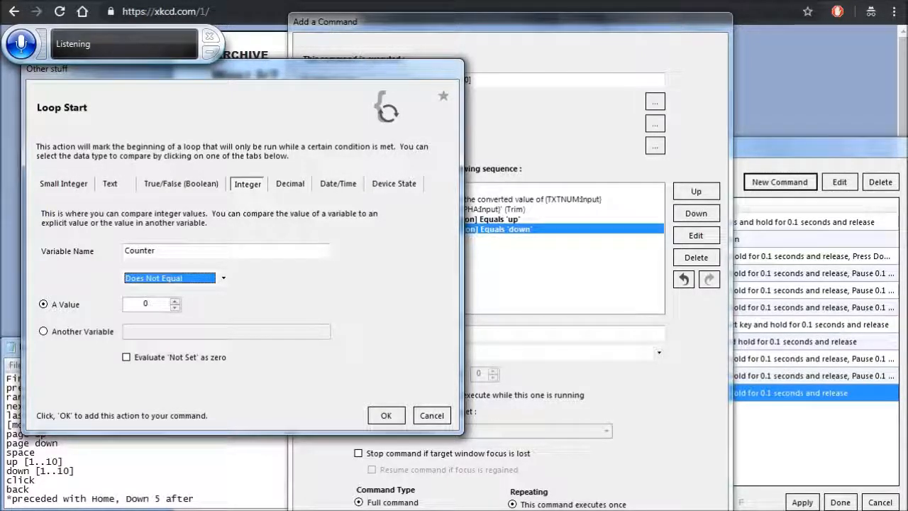
key(Down)
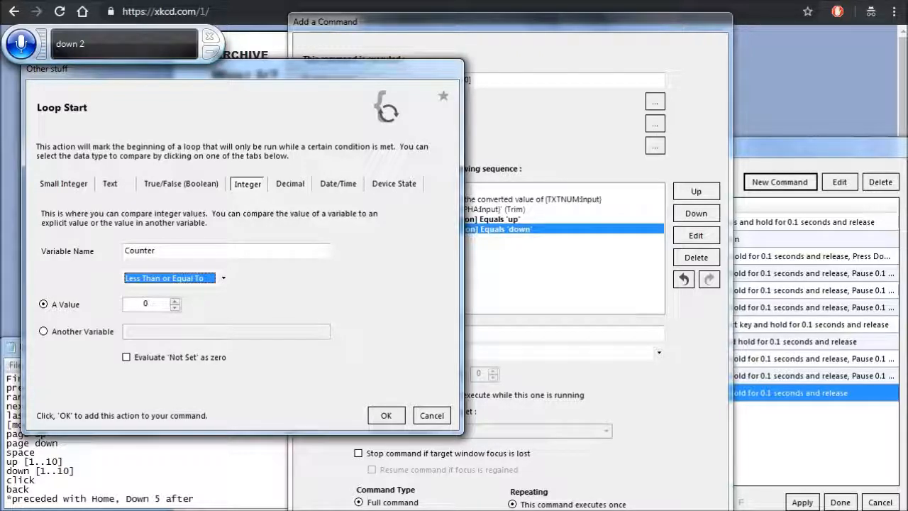
key(Up)
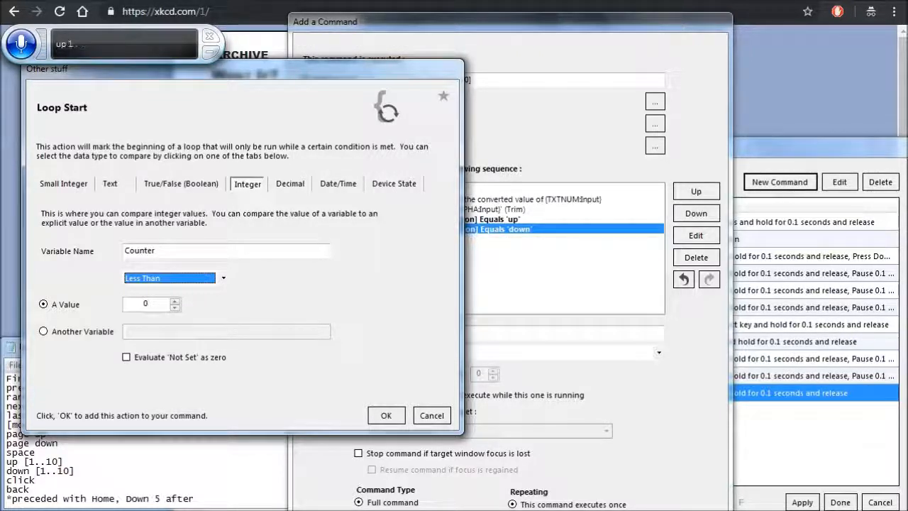
key(Up)
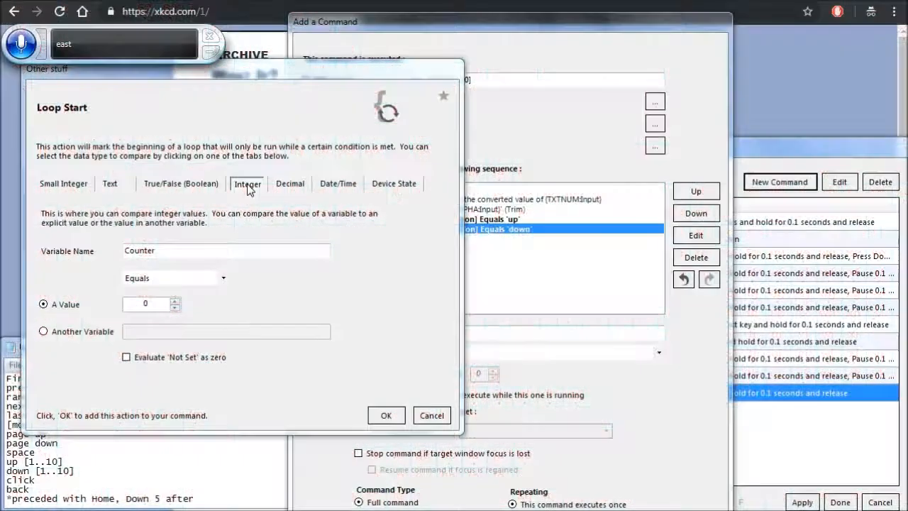
- Set the Counter loop's condition to Greater Than 0 and add the loop under the Else If line
click(222, 281)
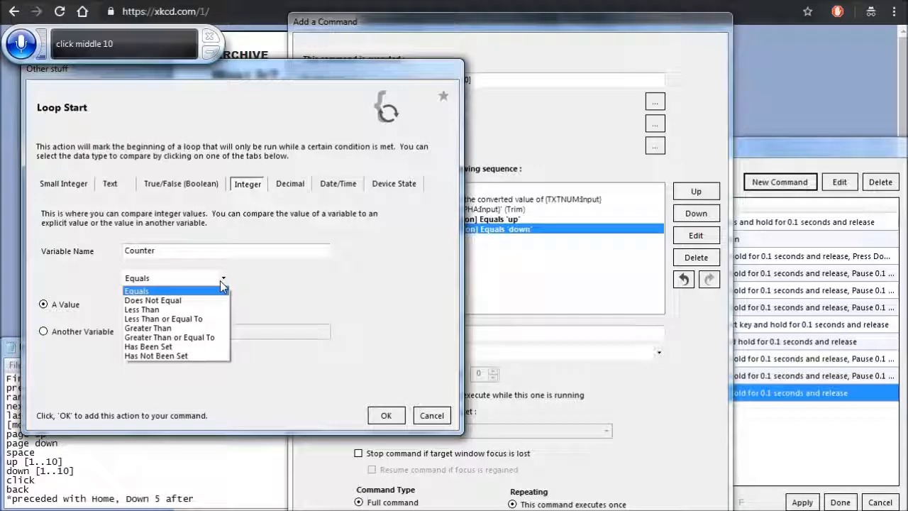
key(Down)
key(Down)
key(Down)
key(Down)
key(Down)
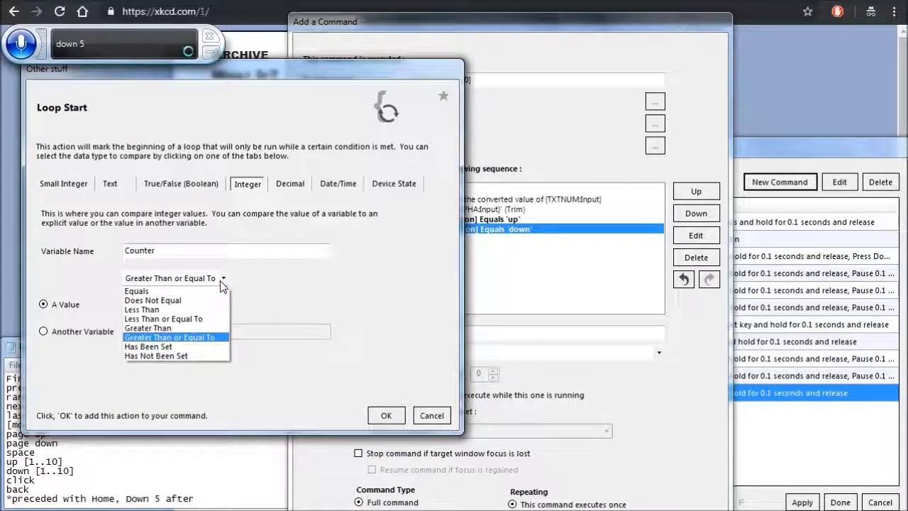
key(Up)
key(Return)
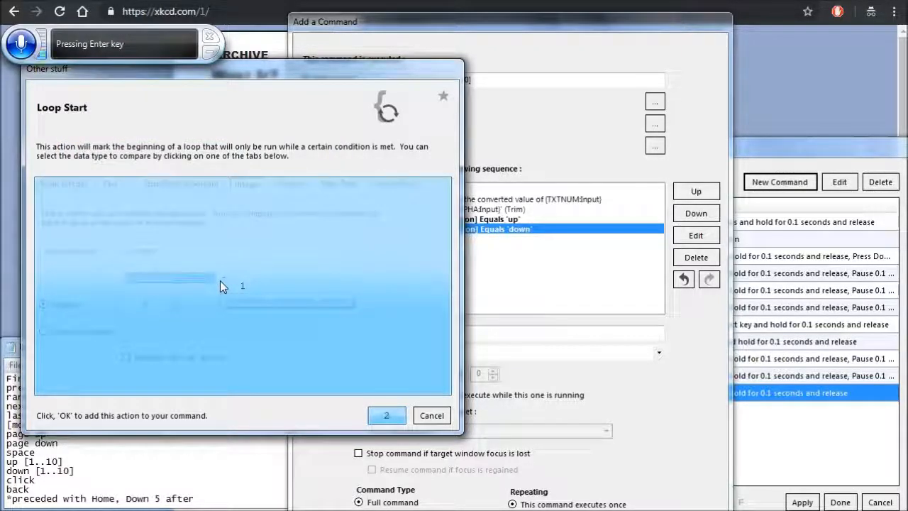
click(387, 415)
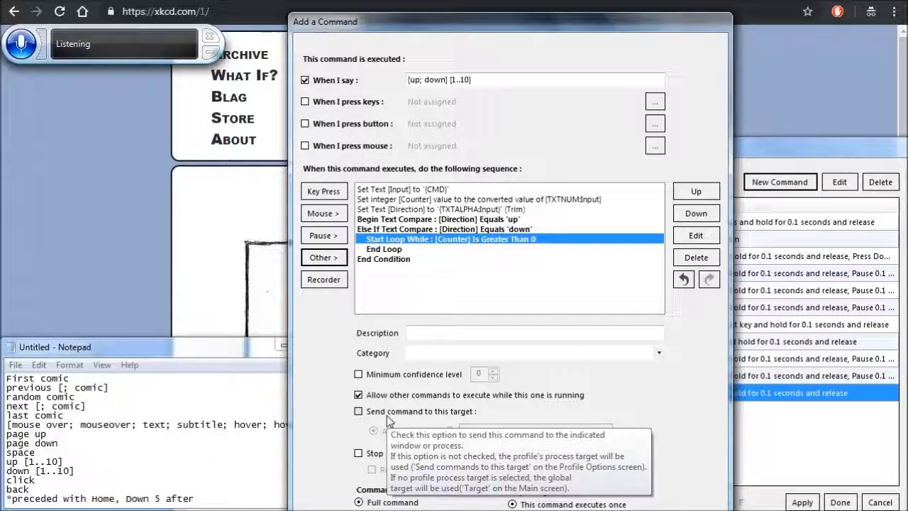
- Add a Down arrow keypress held for 0.1 seconds and released inside the Counter loop
click(325, 193)
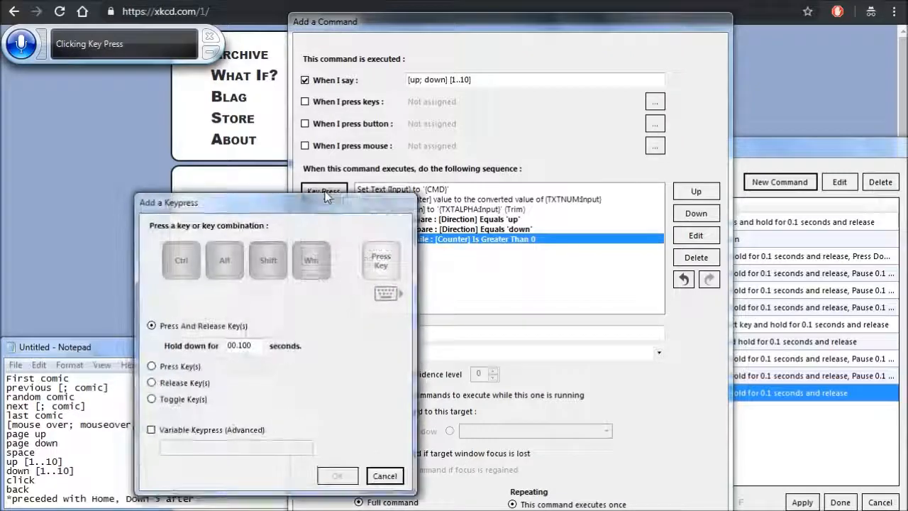
key(Down)
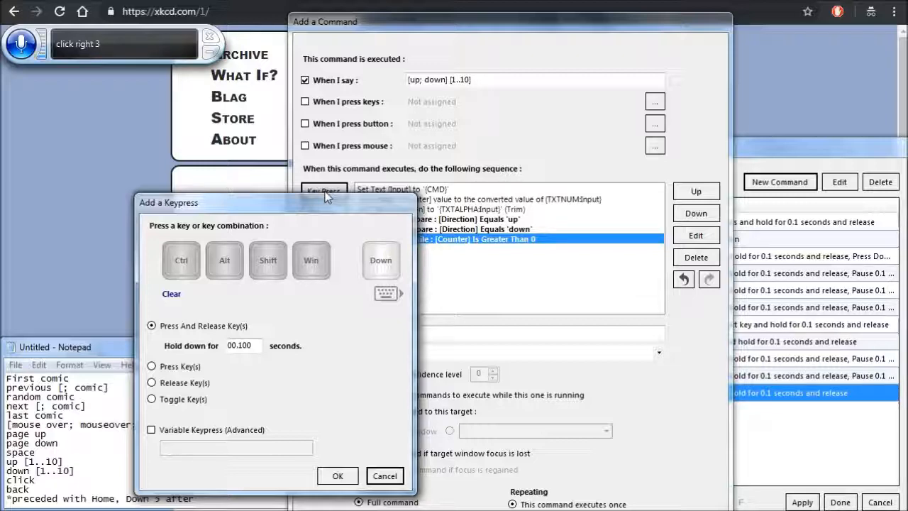
click(338, 477)
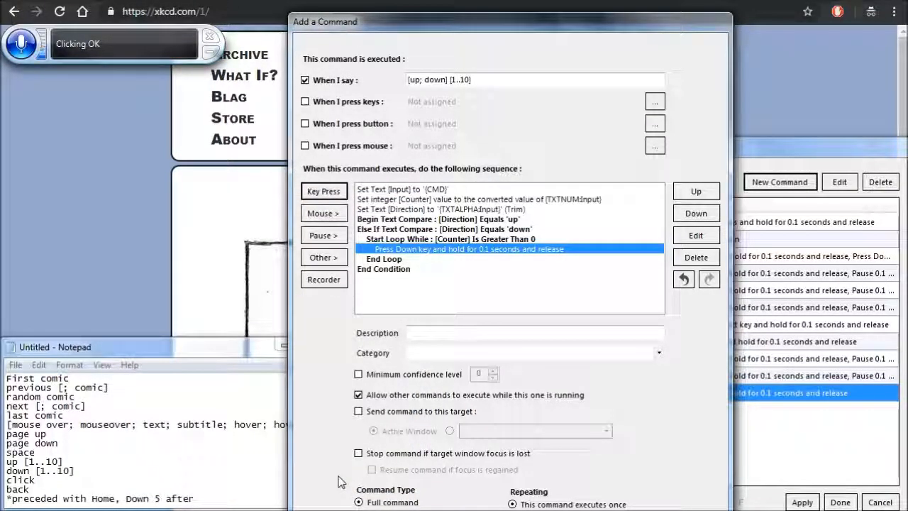
- Start a Set an Integer Value action after the Down keypress for the variable "Counter"
click(325, 258)
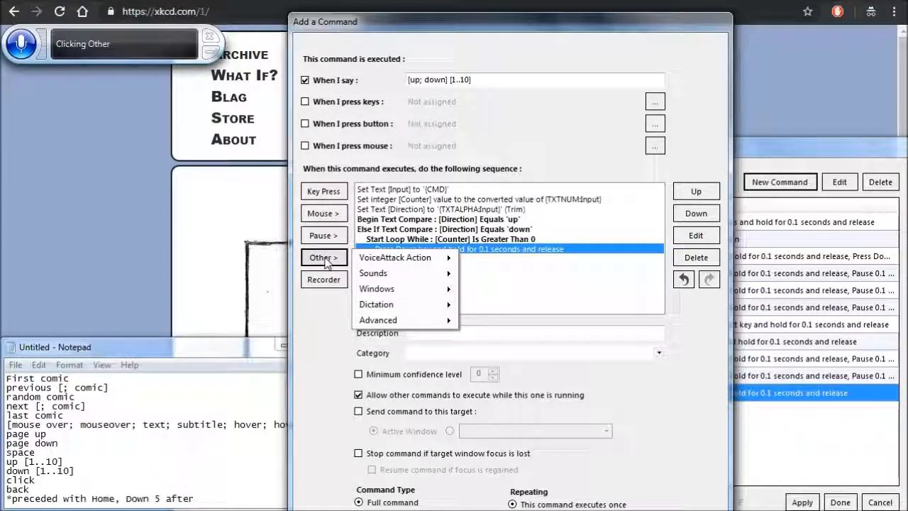
key(Down)
key(Down)
key(Down)
key(Down)
key(Down)
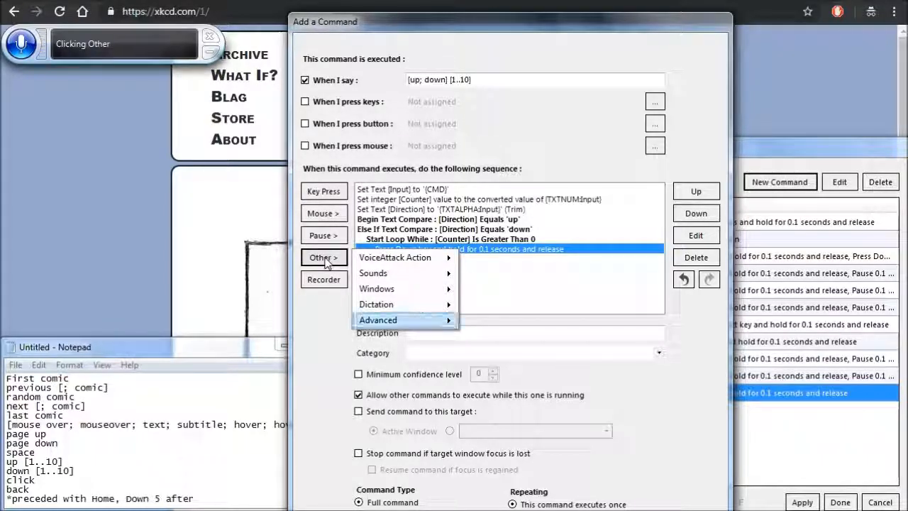
key(Right)
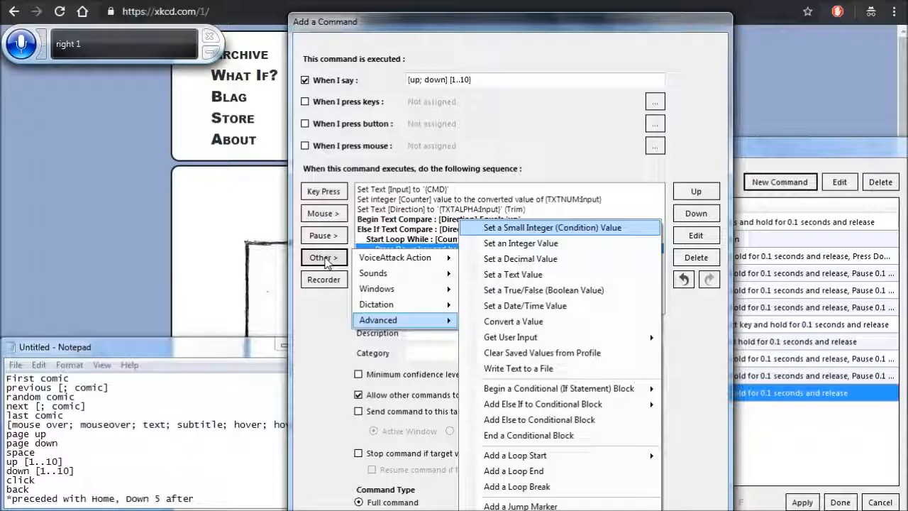
key(Down)
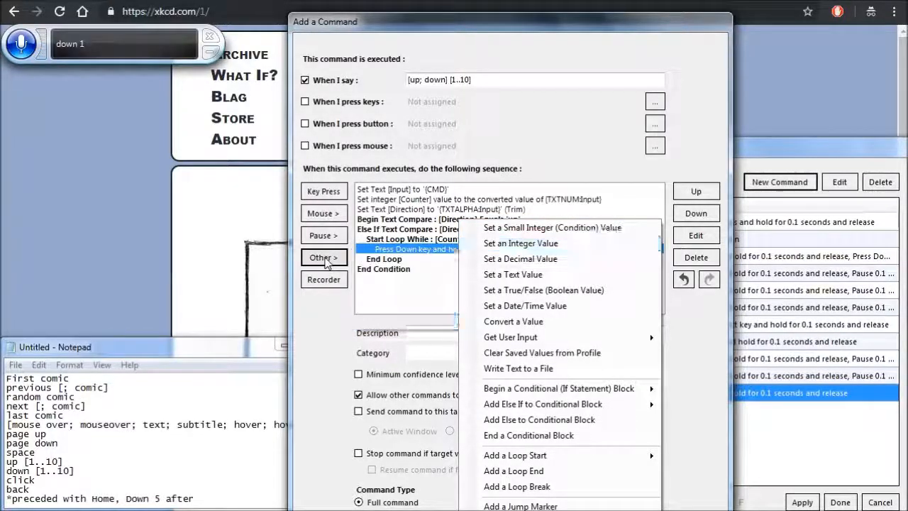
key(Return)
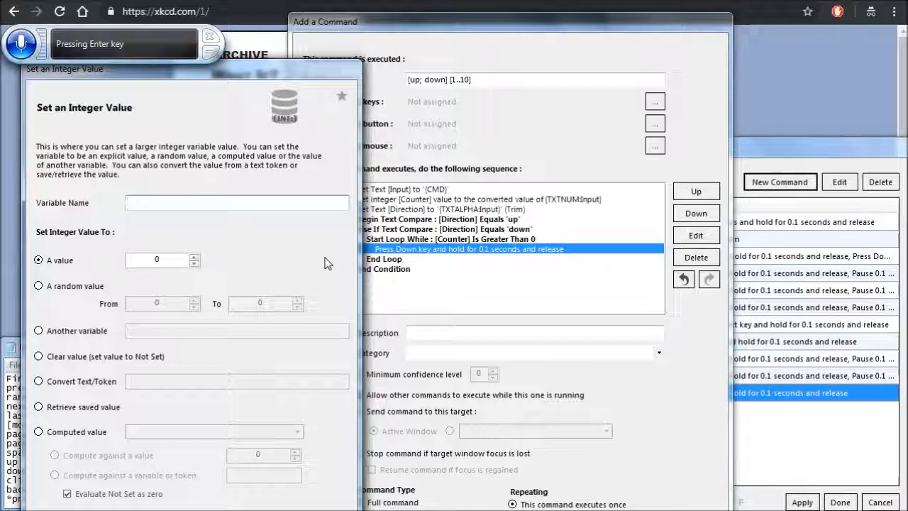
text(Counter)
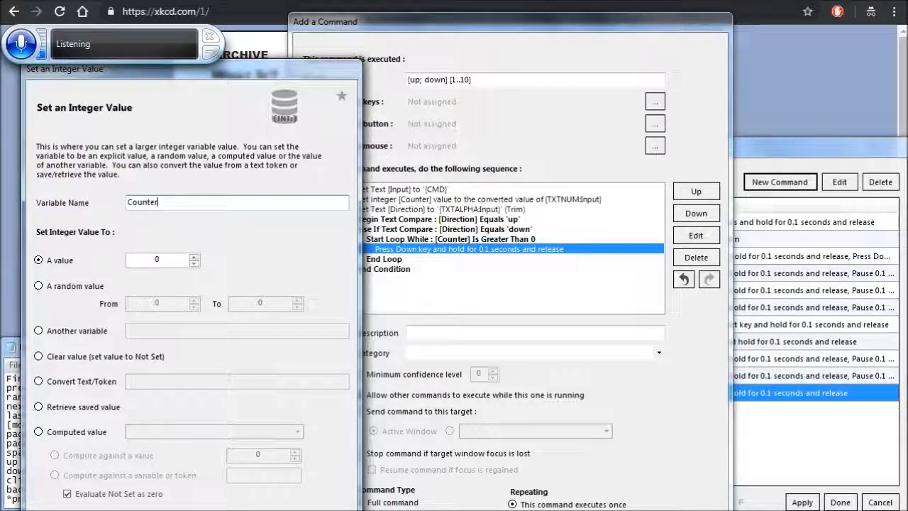
- Make the integer a computed value that subtracts 1 from Counter and add the action to the loop
click(75, 432)
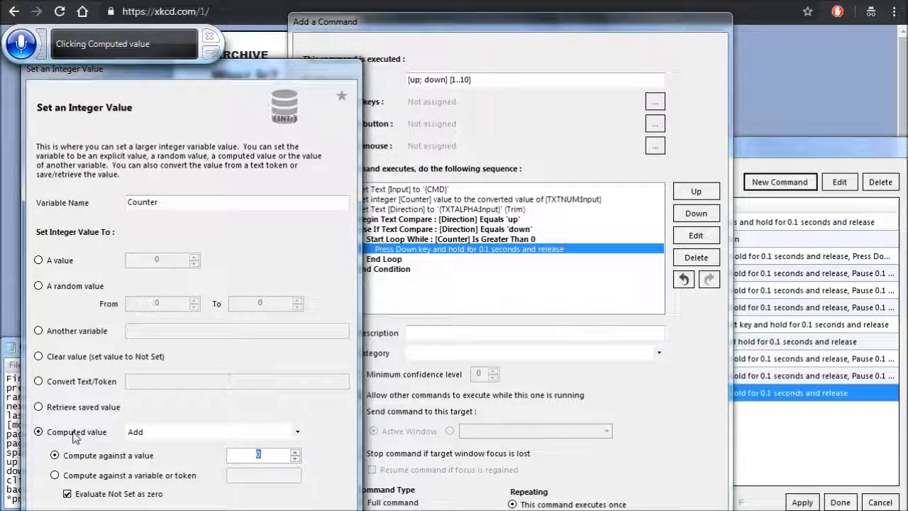
key(Tab)
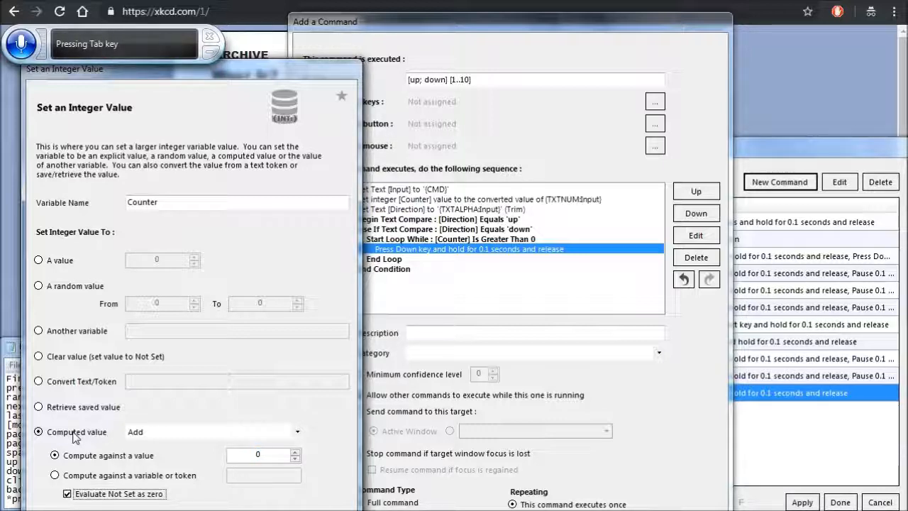
click(75, 432)
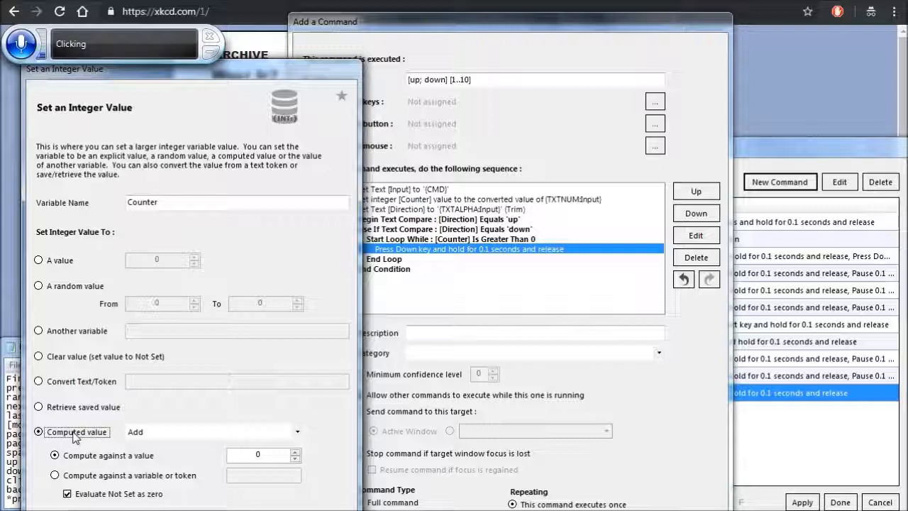
key(Tab)
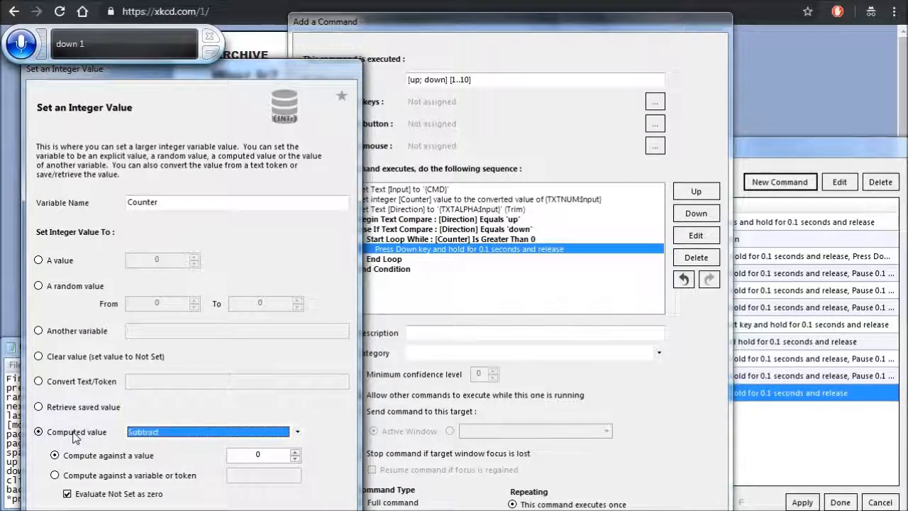
key(Tab)
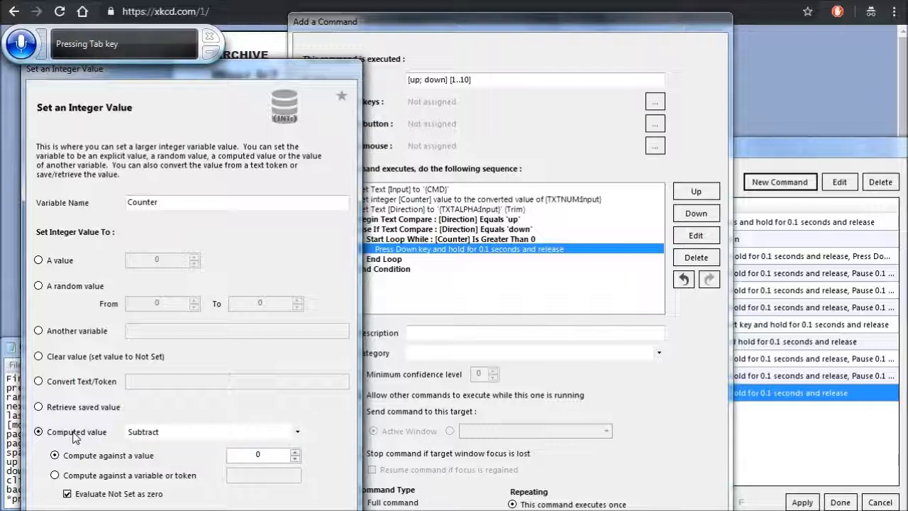
click(238, 203)
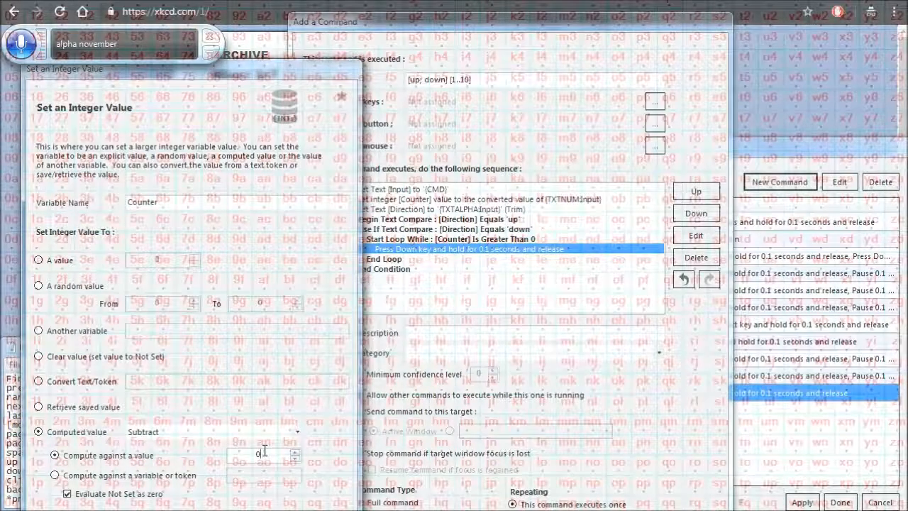
click(264, 451)
key(BackSpace)
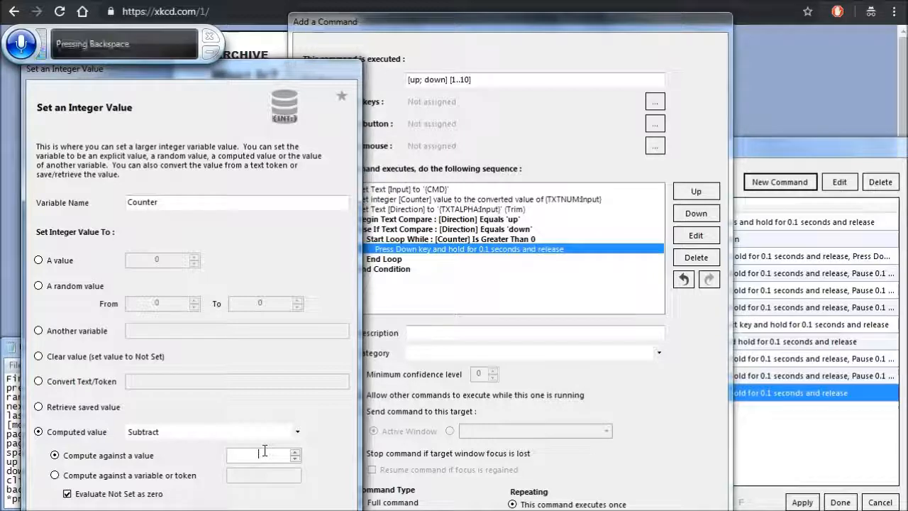
text(1)
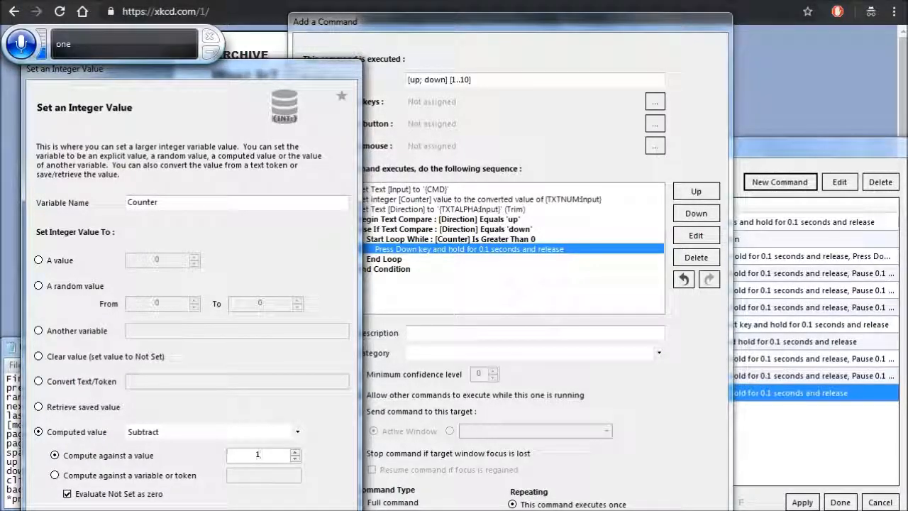
key(Return)
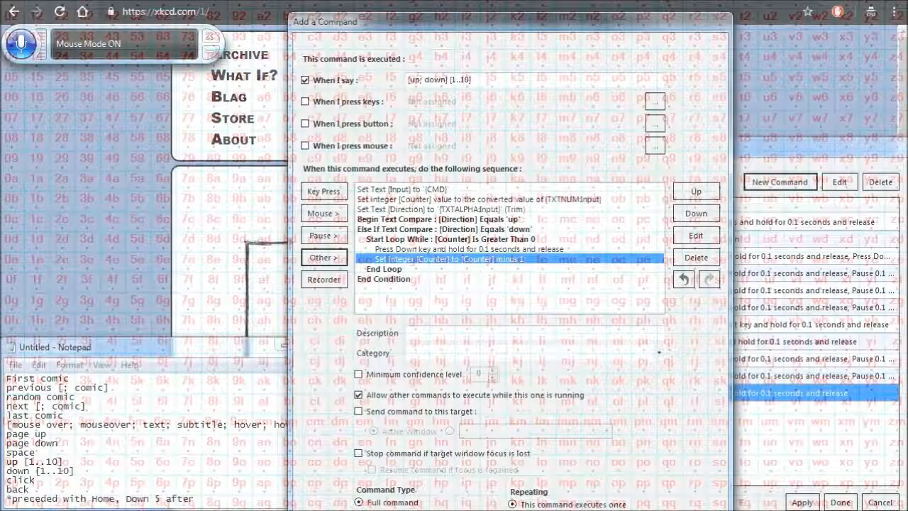
- Select the whole Counter loop in the sequence, from its End Loop line up to its Start Loop line
click(543, 272)
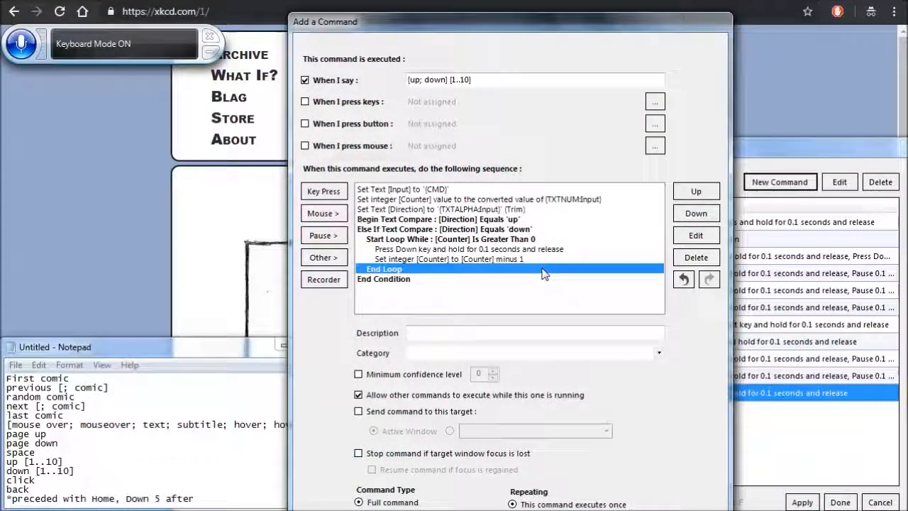
key(shift+Up)
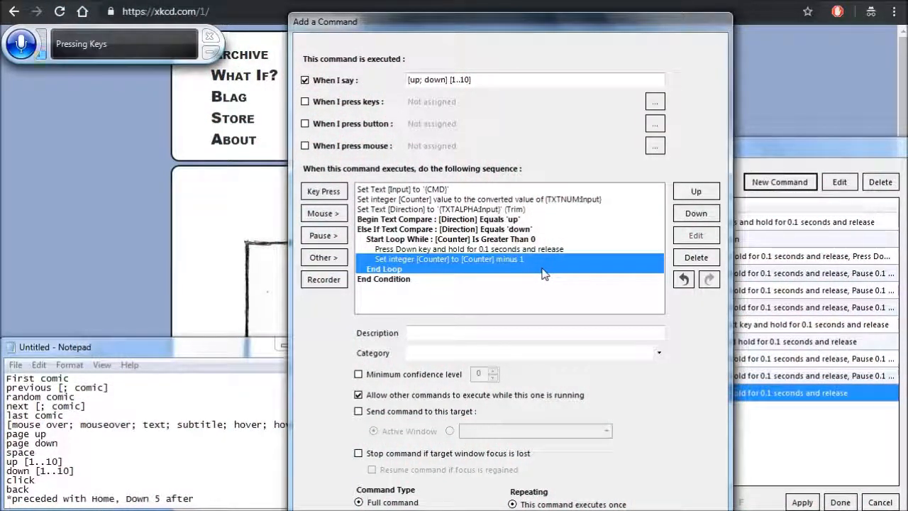
key(shift+Up)
key(shift+Up)
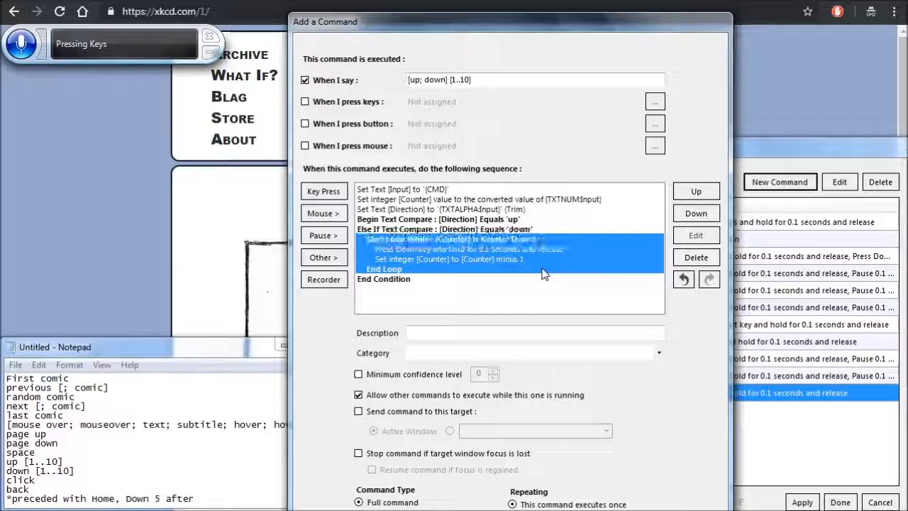
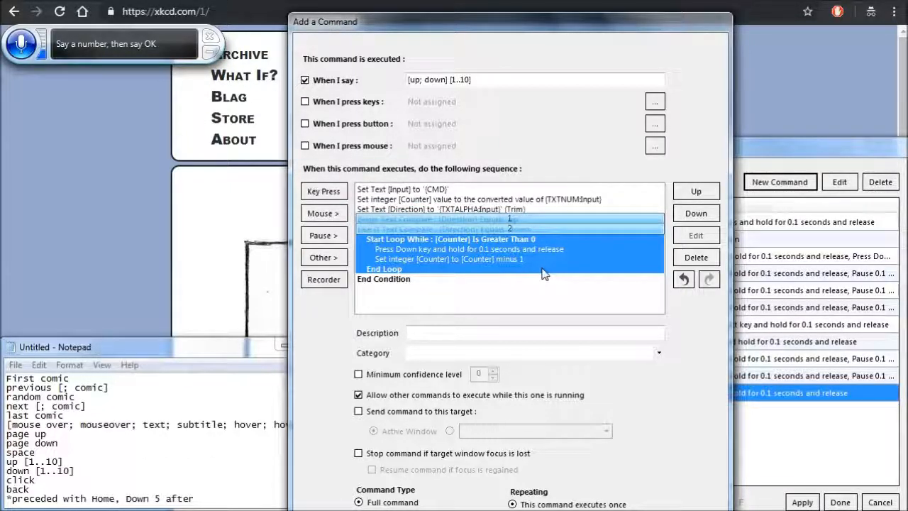
- Paste the copied Counter loop directly under the condition that compares Direction with 'up'
click(511, 221)
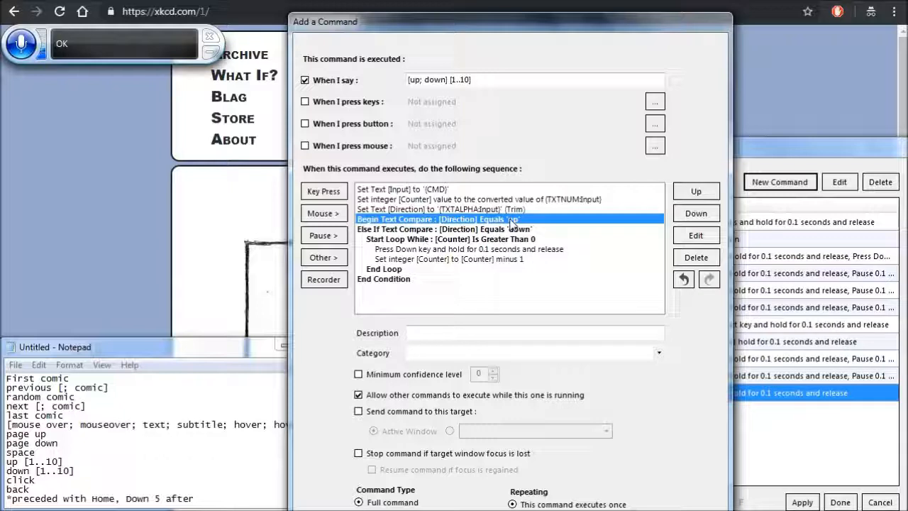
key(ctrl+v)
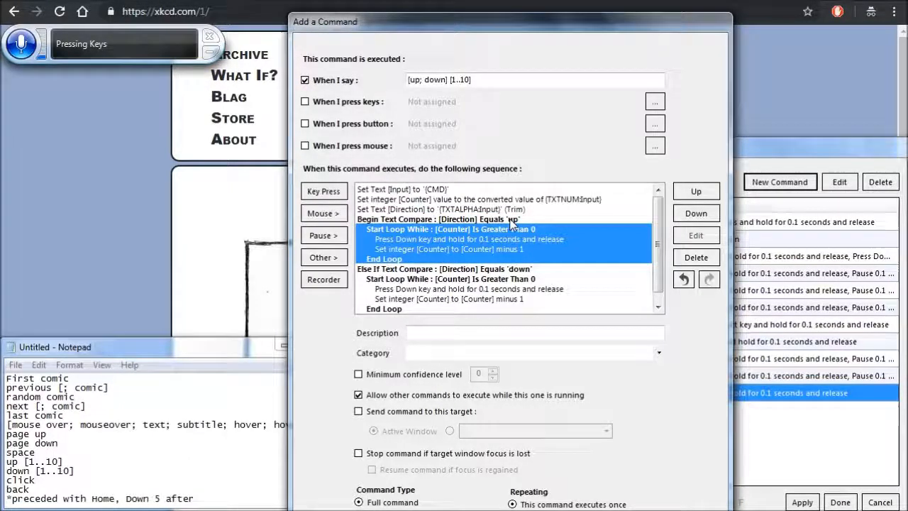
- Change the keypress in the 'up' branch's loop to the Up arrow and save the "[up; down] [1..10]" command
key(Down)
key(Down)
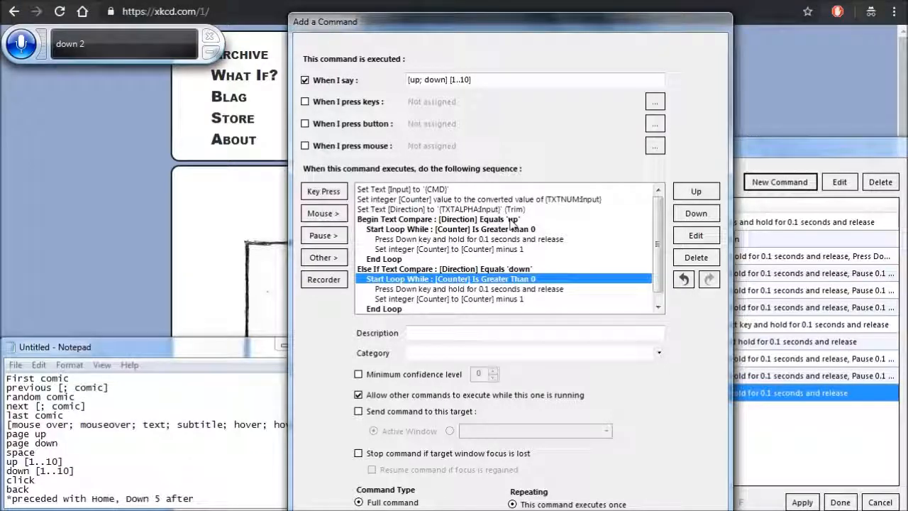
key(Up)
key(Up)
key(Up)
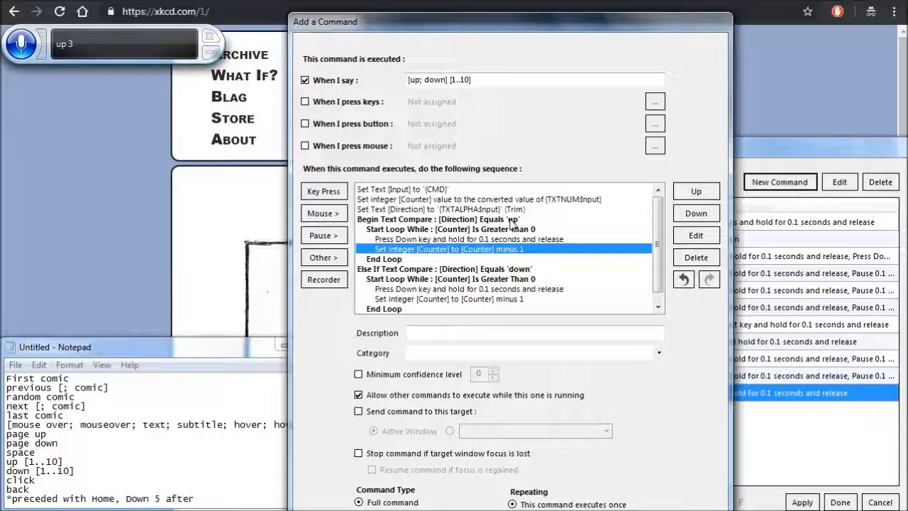
key(Up)
key(Return)
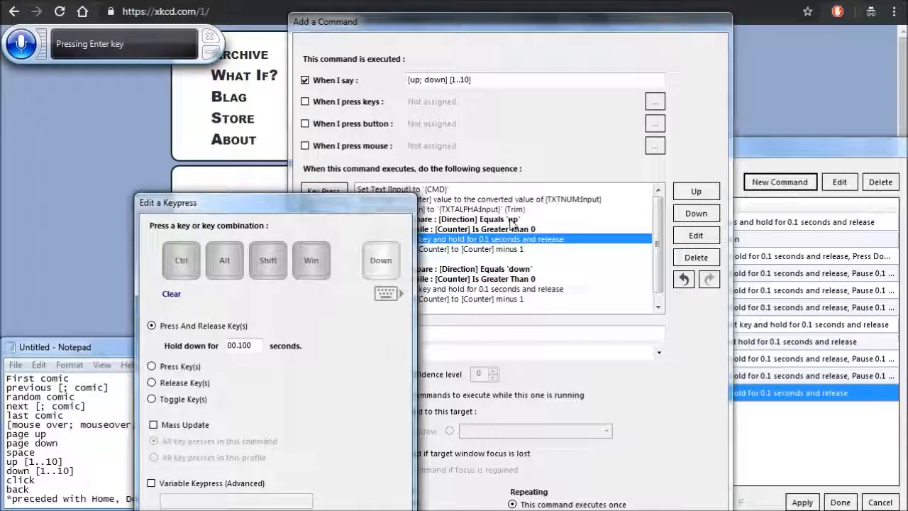
key(Up)
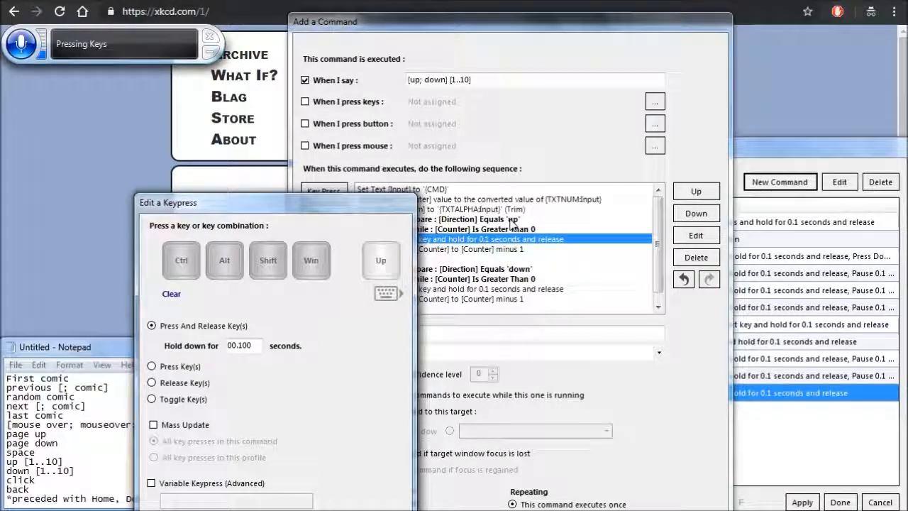
key(Return)
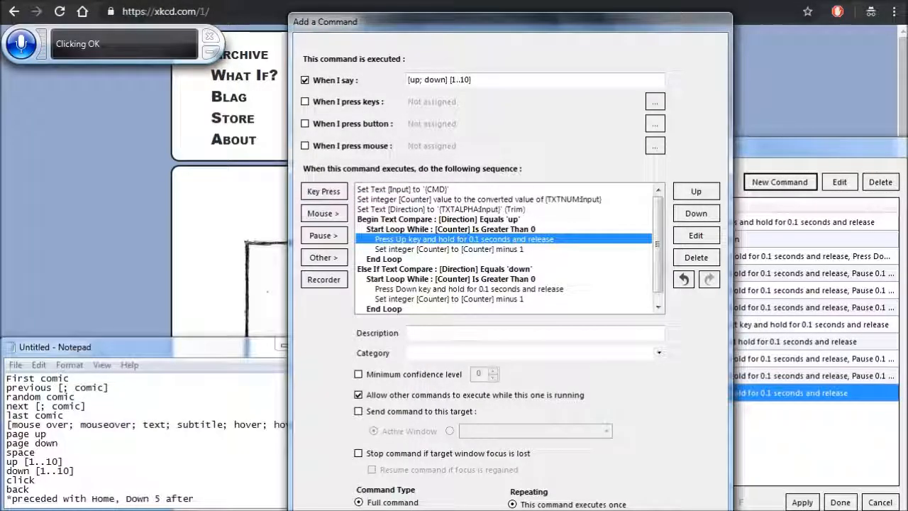
key(Return)
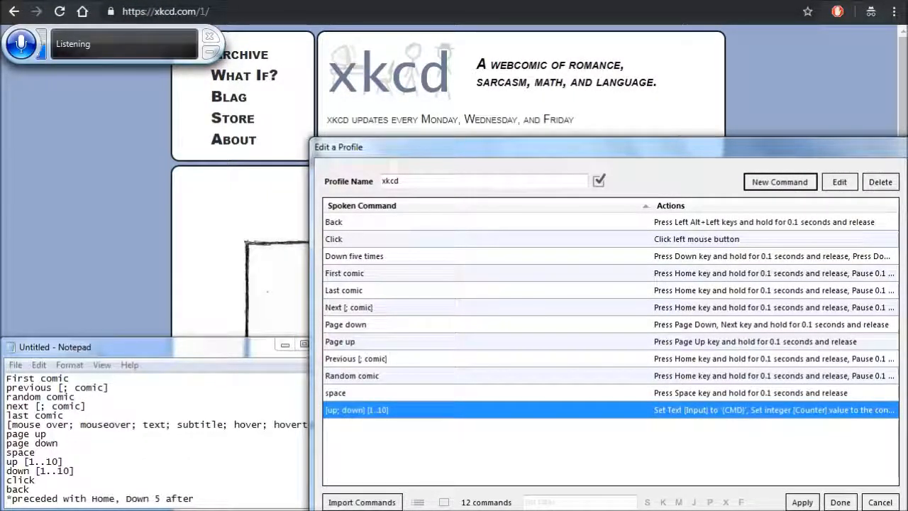
- Create a new command with the spoken phrase "[mouse over; mouseover; text; subtitle; hover; hover text]"
click(779, 183)
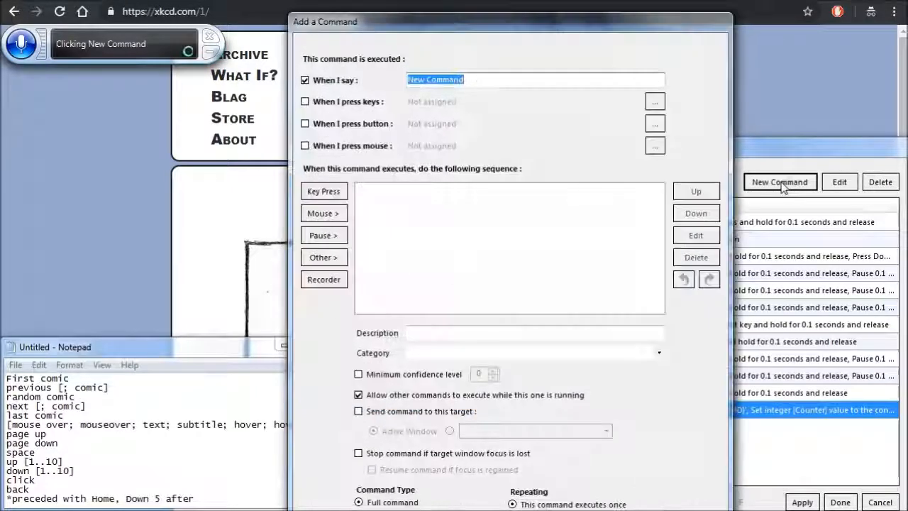
key(BackSpace)
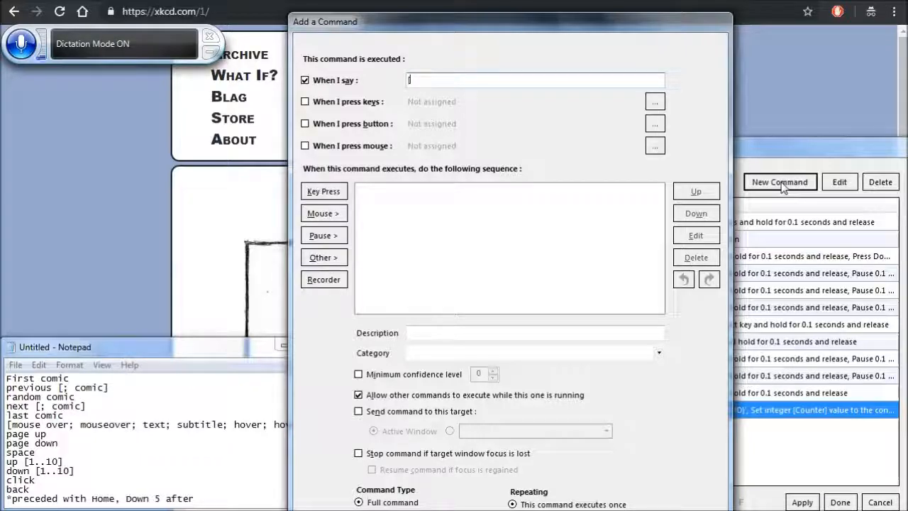
text(mask over)
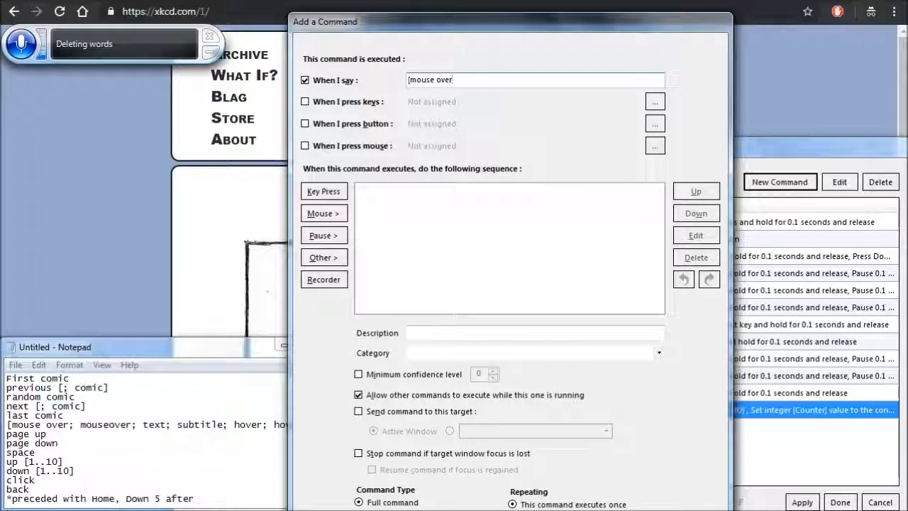
text(; mouse)
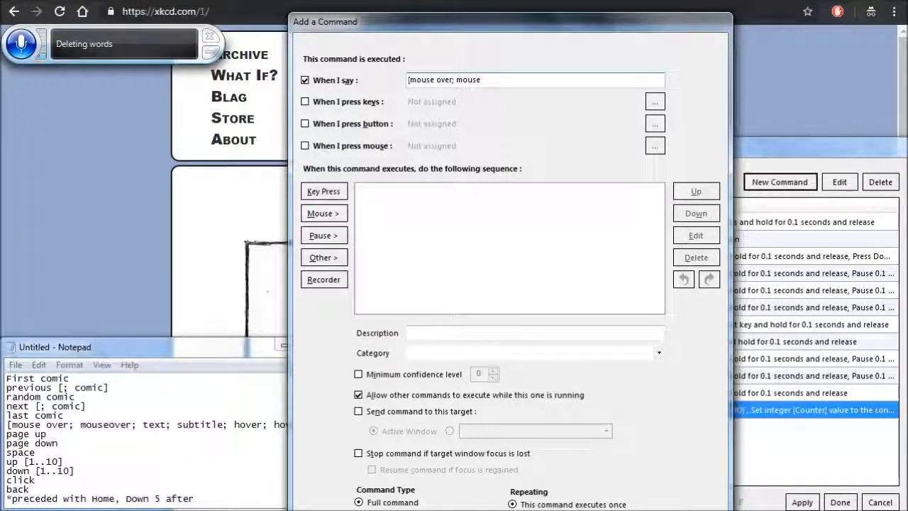
text( over)
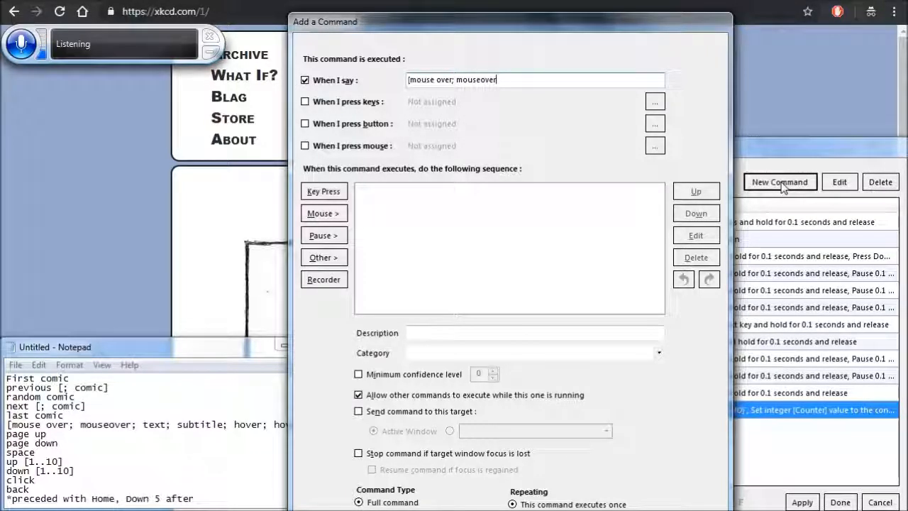
text(; text; subtitle; hover; hover taxed)
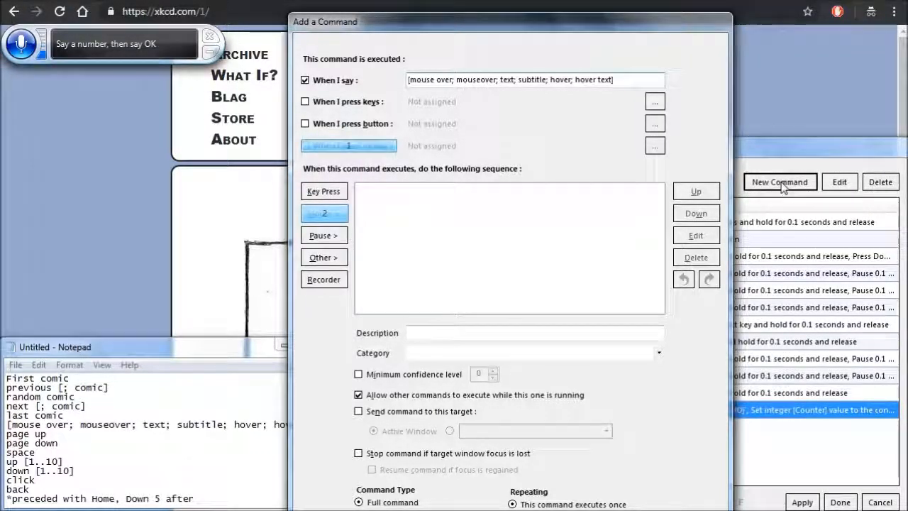
- Add a mouse move to the captured point (665, 420) on the comic, relative to application window coordinates, and save the command
click(324, 214)
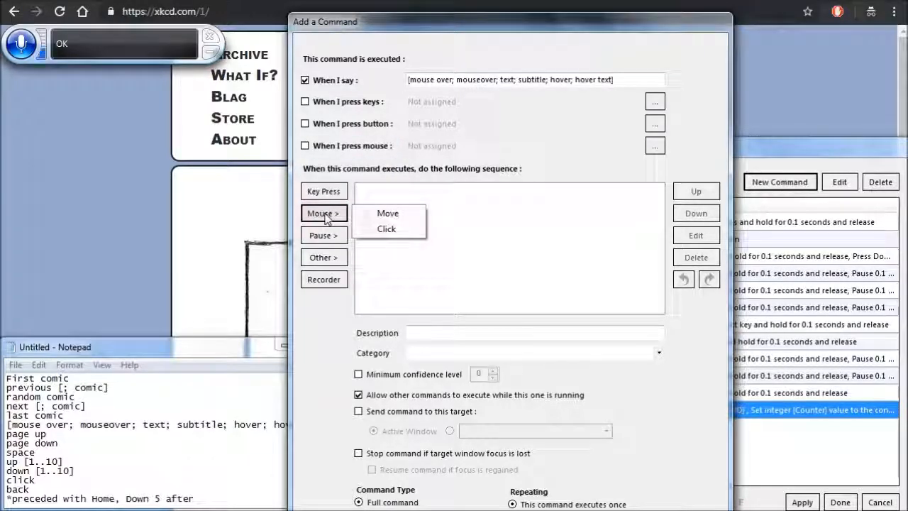
click(388, 214)
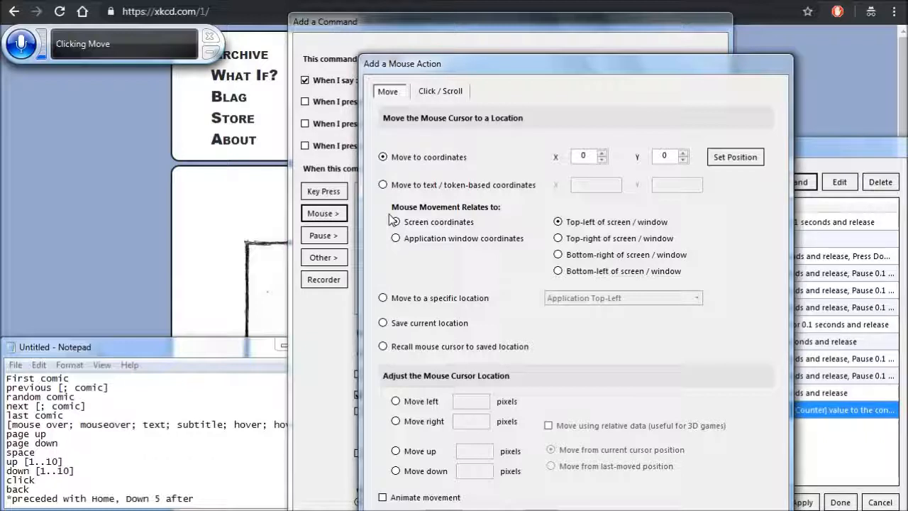
click(461, 243)
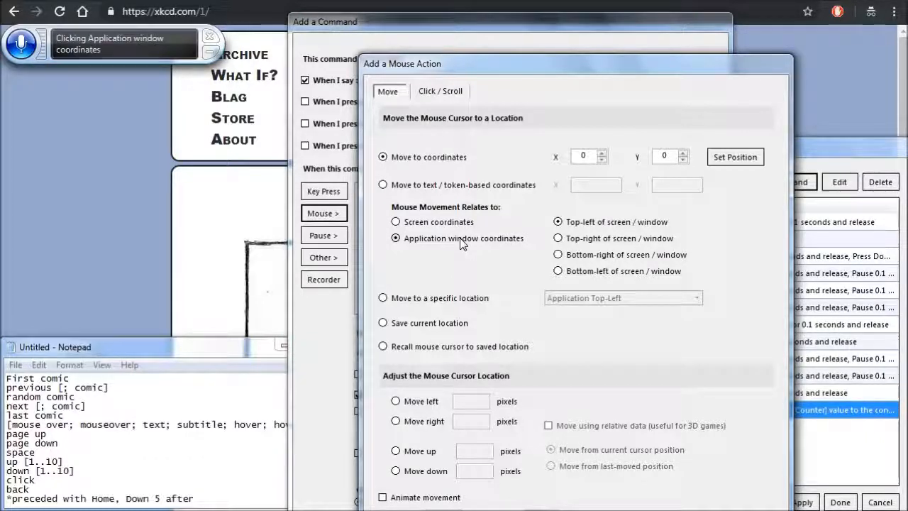
click(735, 159)
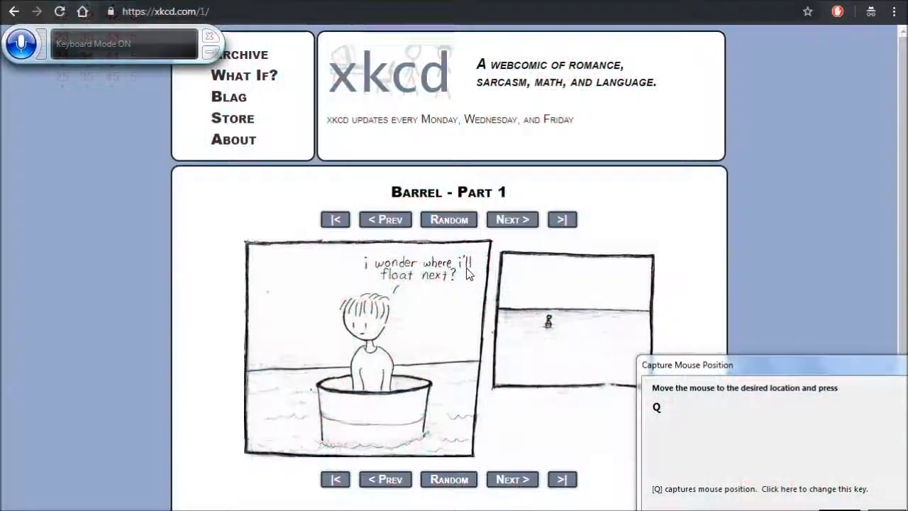
key(q)
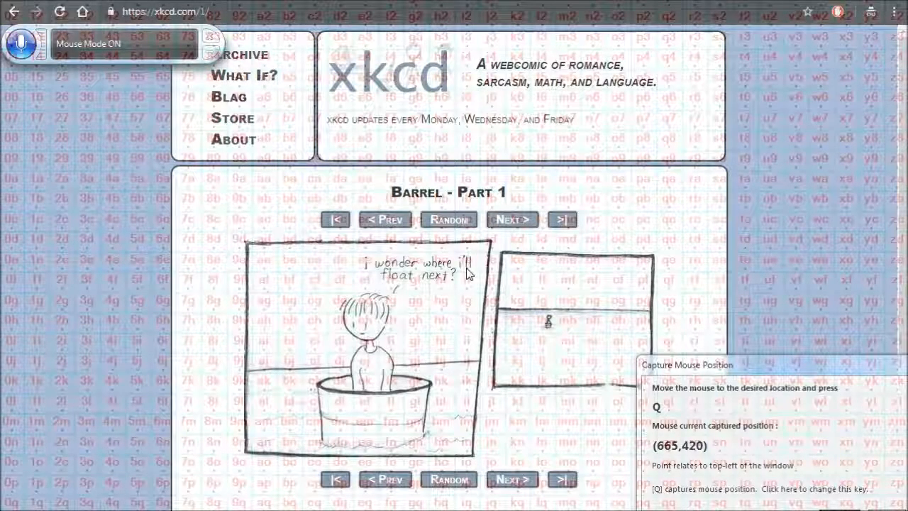
key(q)
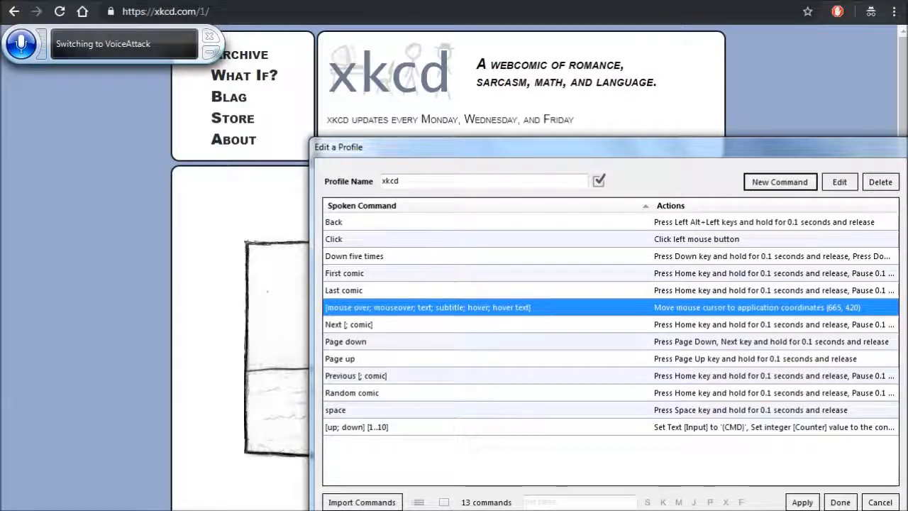
- Save and close the xkcd profile, and move the main VoiceAttack window so its side controls are reachable
click(843, 505)
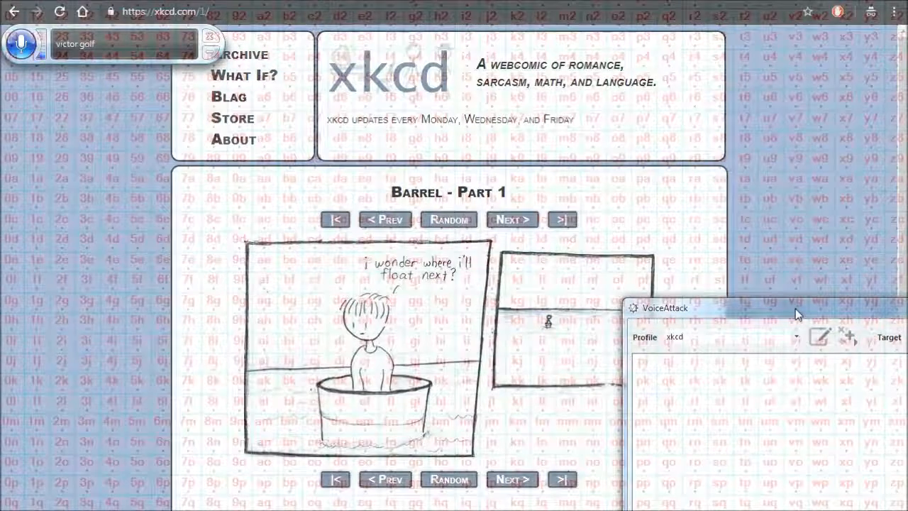
drag(796, 314, 568, 314)
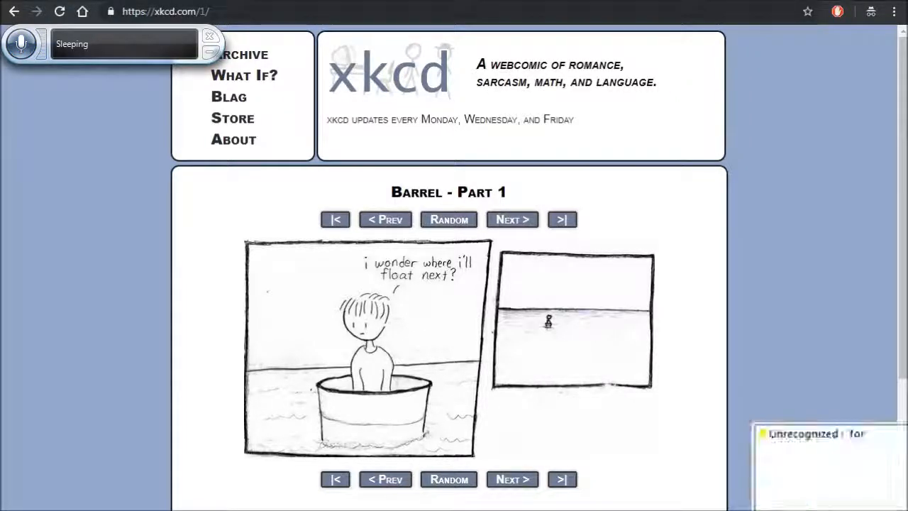
- Test the xkcd commands by going to the next comic twice, opening the last comic and moving over its image
click(517, 221)
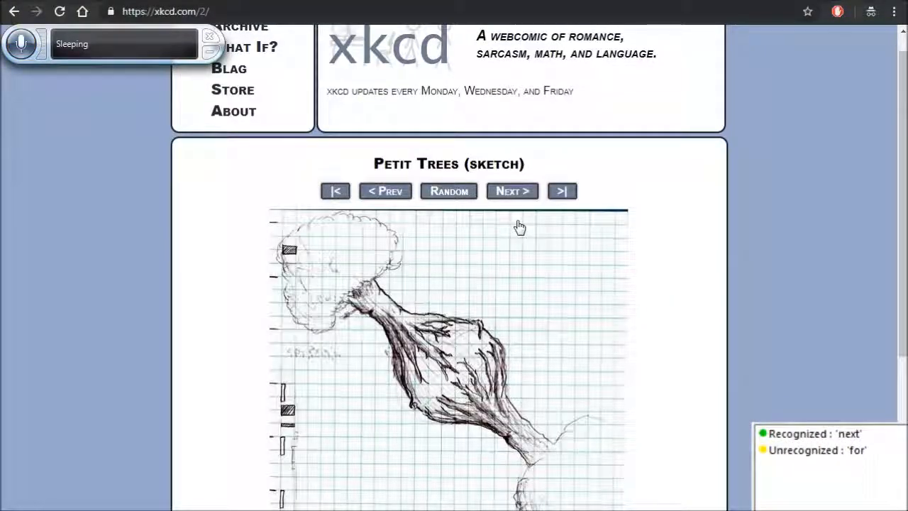
click(517, 222)
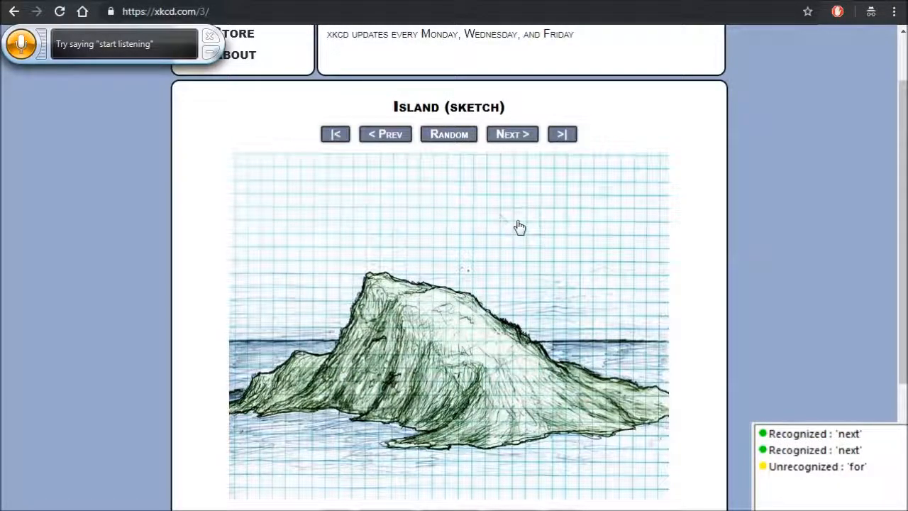
click(567, 223)
key(Down)
key(Down)
key(Down)
key(Down)
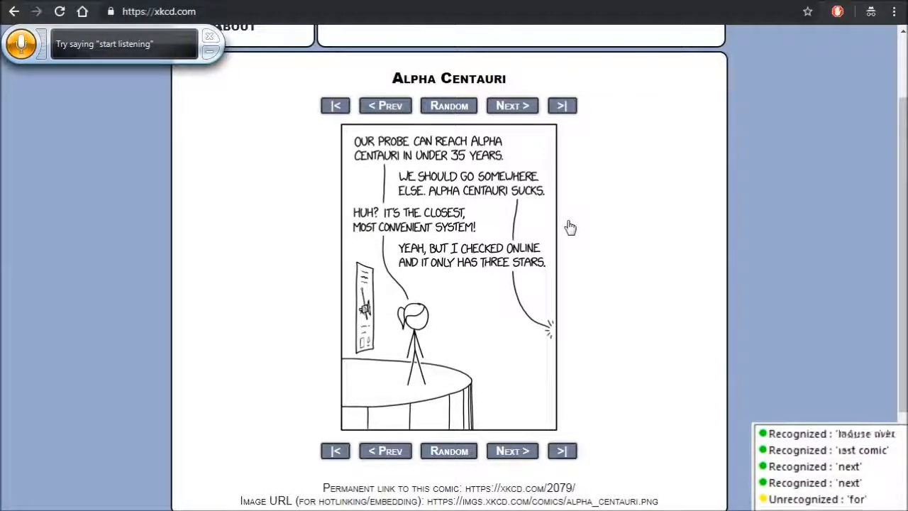
mouse_move(468, 274)
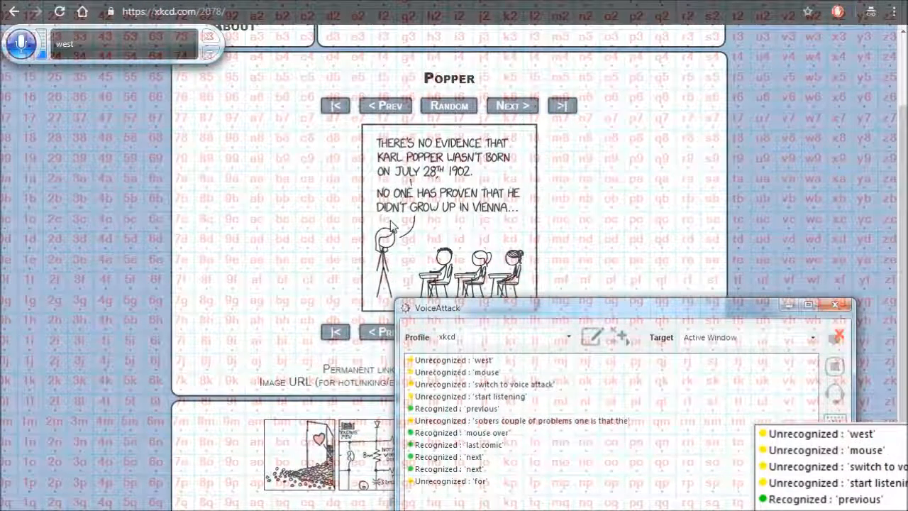
- Suspend VoiceAttack's listening and open the xkcd profile for editing
click(838, 388)
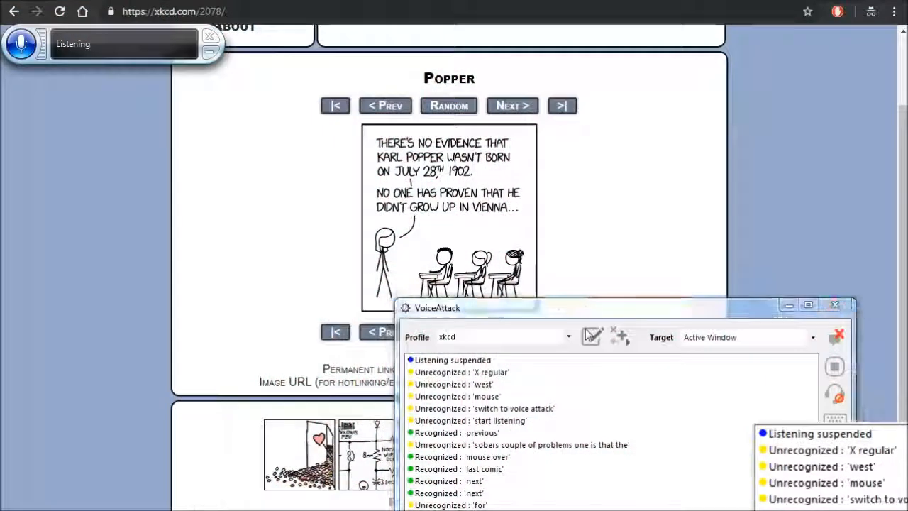
click(585, 329)
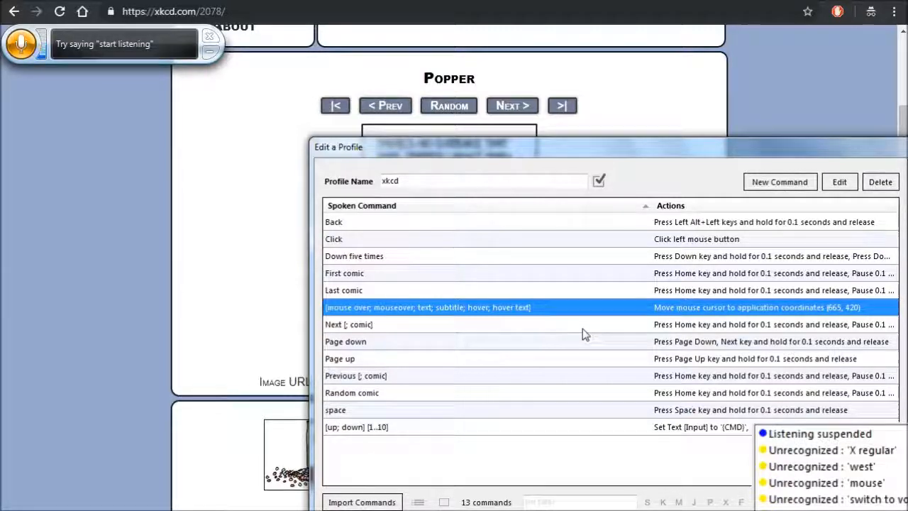
- Switch to the browser, examine where the pointer must rest on the Popper comic, and go to the next comic
click(154, 182)
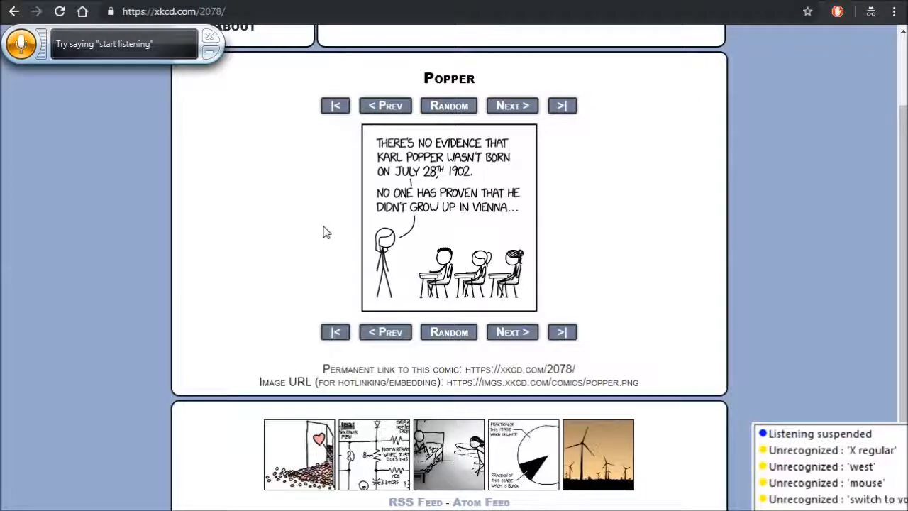
mouse_move(445, 234)
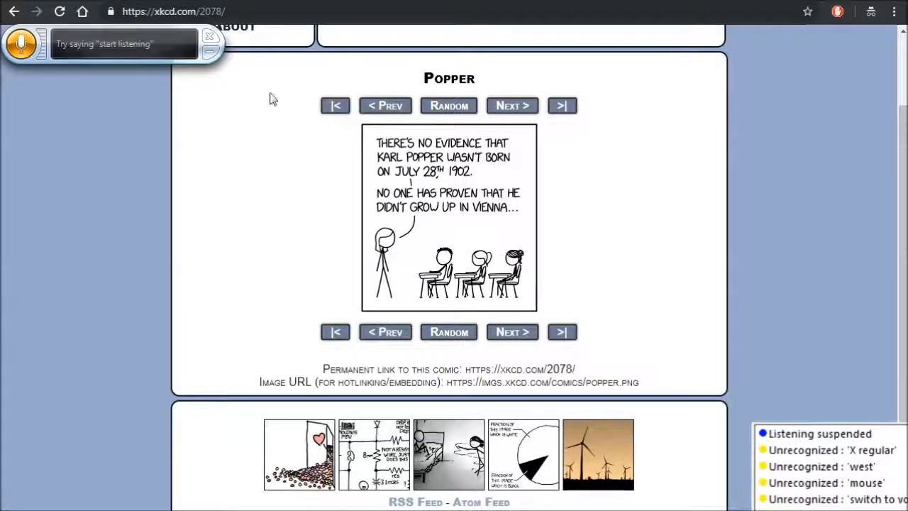
click(516, 112)
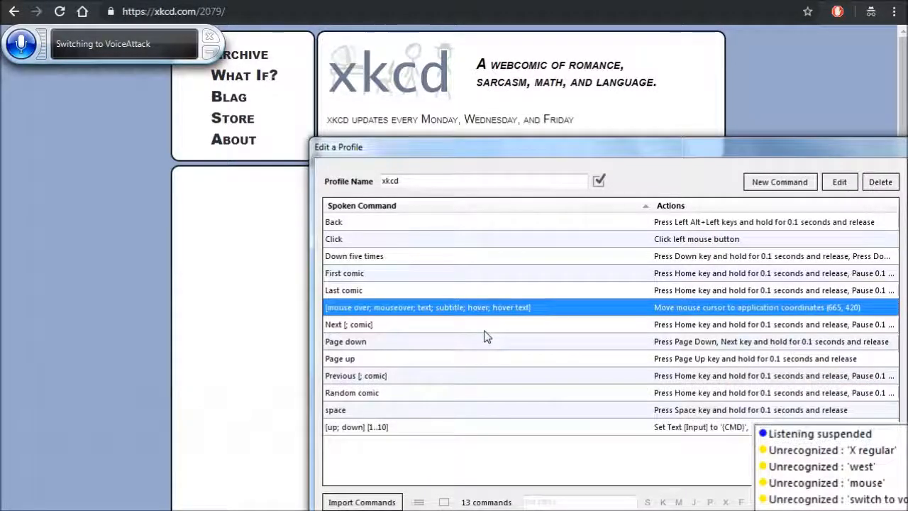
- Open the "Down five times" command for editing and add a 0.5-second pause to its sequence
key(Up)
key(Up)
key(Up)
key(Up)
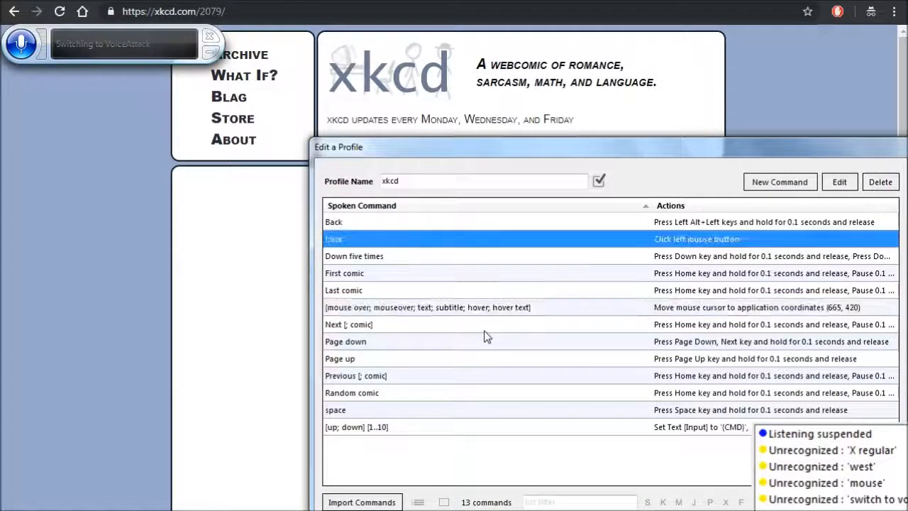
key(Down)
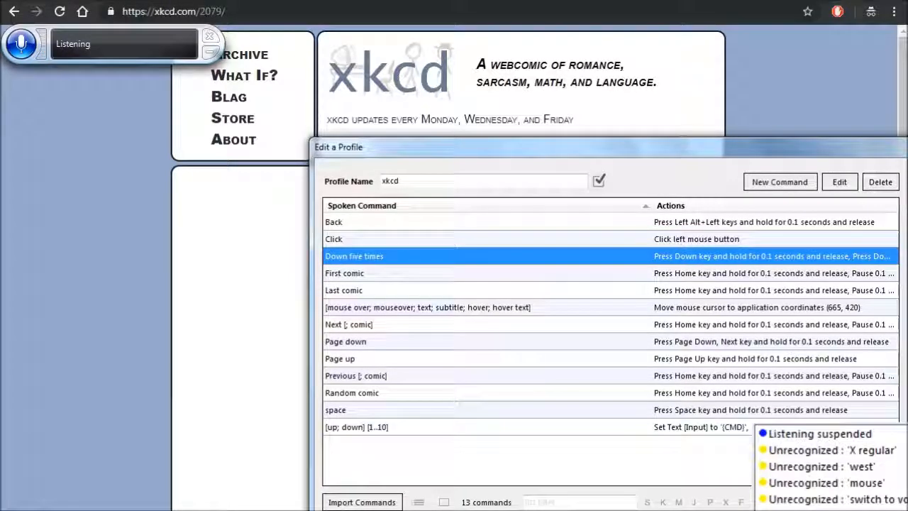
key(Return)
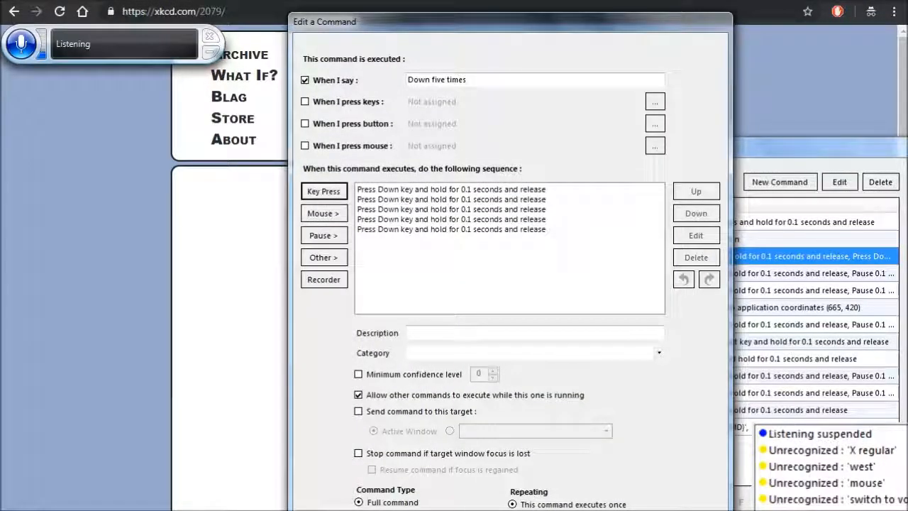
click(324, 235)
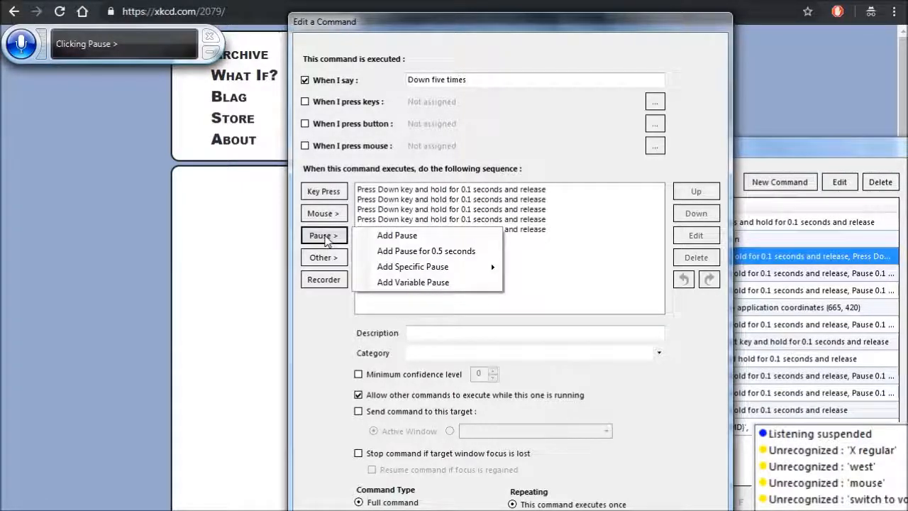
key(Down)
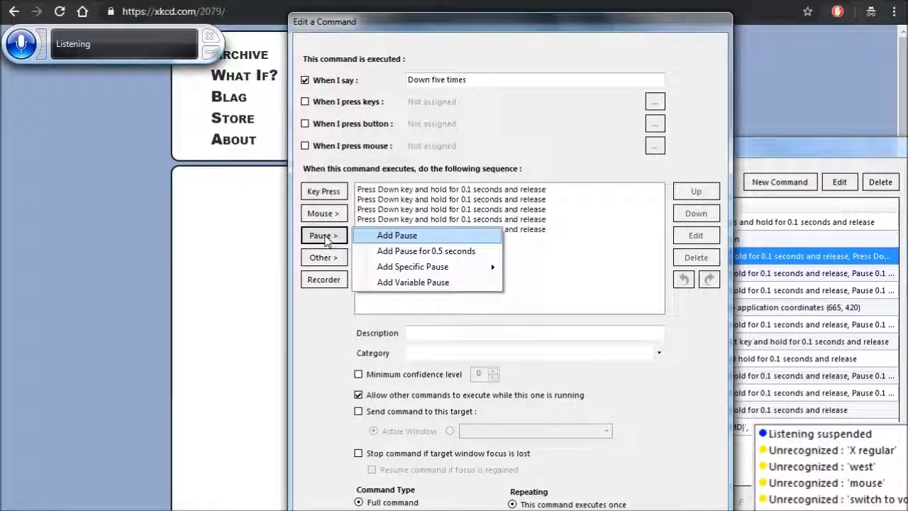
key(Return)
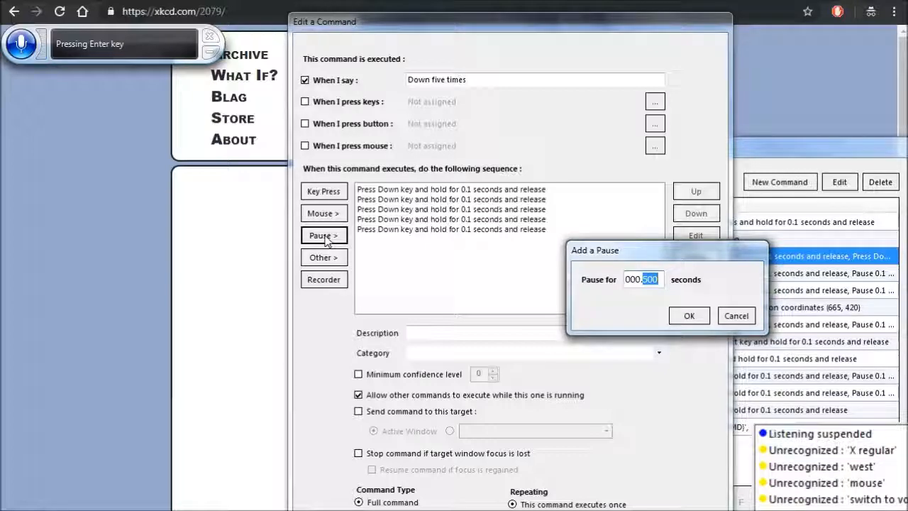
click(688, 316)
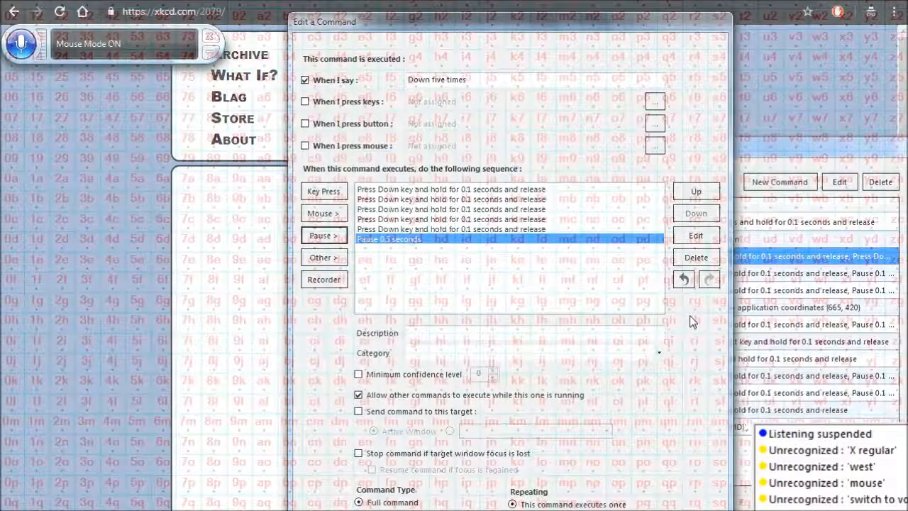
- Reorder the 0.5-second pause to the start of the "Down five times" sequence and save the command
click(696, 191)
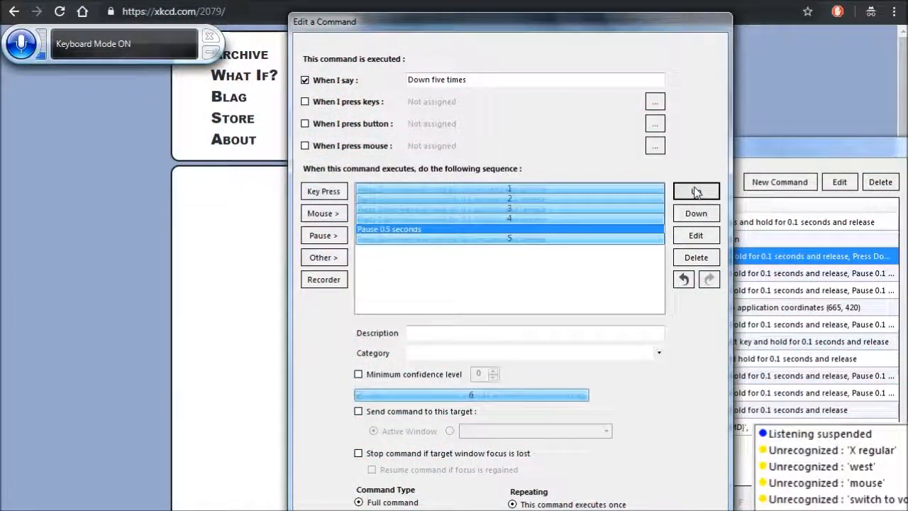
click(695, 192)
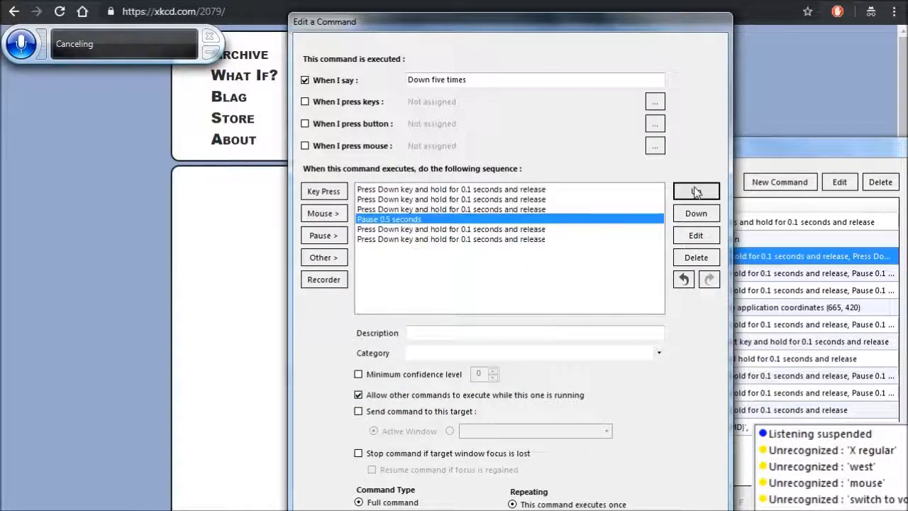
click(696, 191)
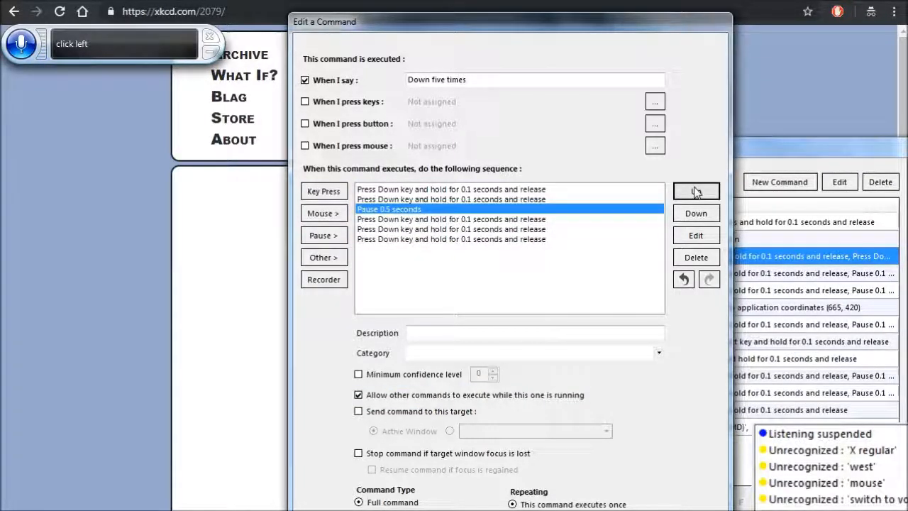
click(696, 191)
click(695, 191)
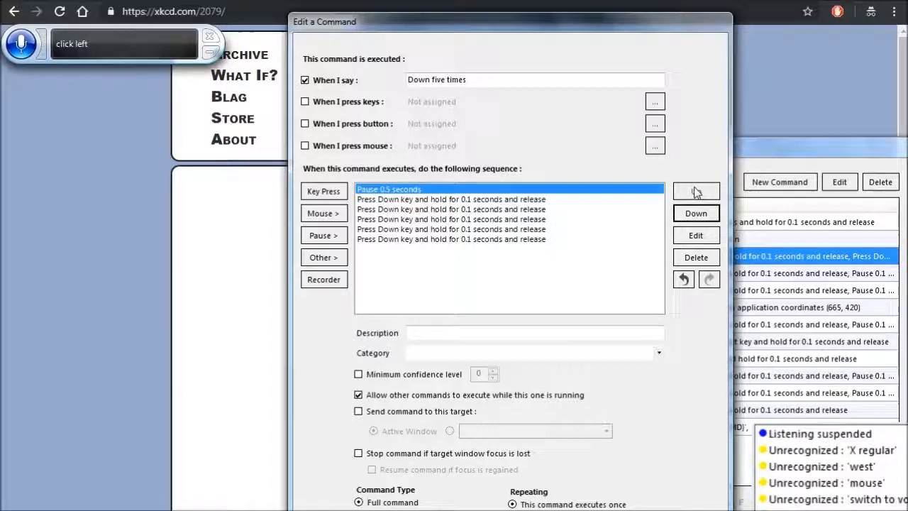
key(Return)
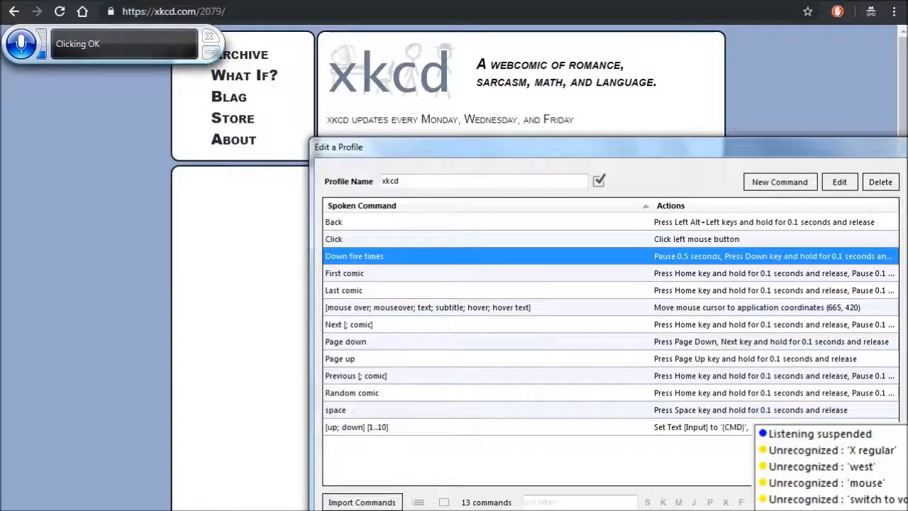
- Add an action moving the mouse left 2 pixels to the mouse-over command, and save the command and the profile
key(Down)
key(Down)
key(Down)
key(Return)
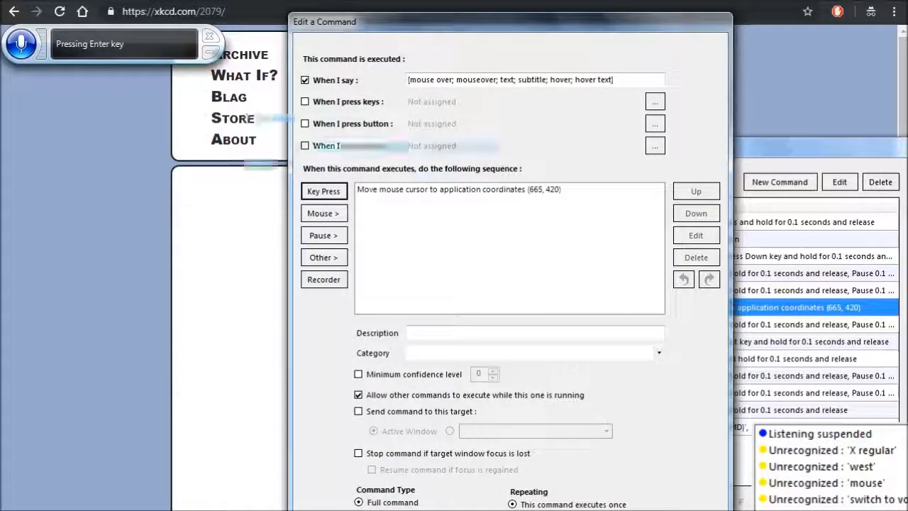
click(324, 213)
click(387, 214)
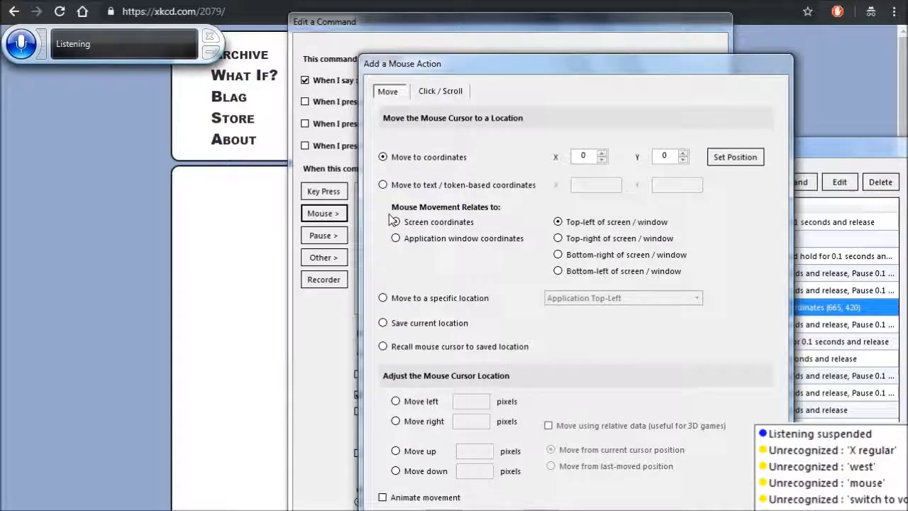
click(417, 401)
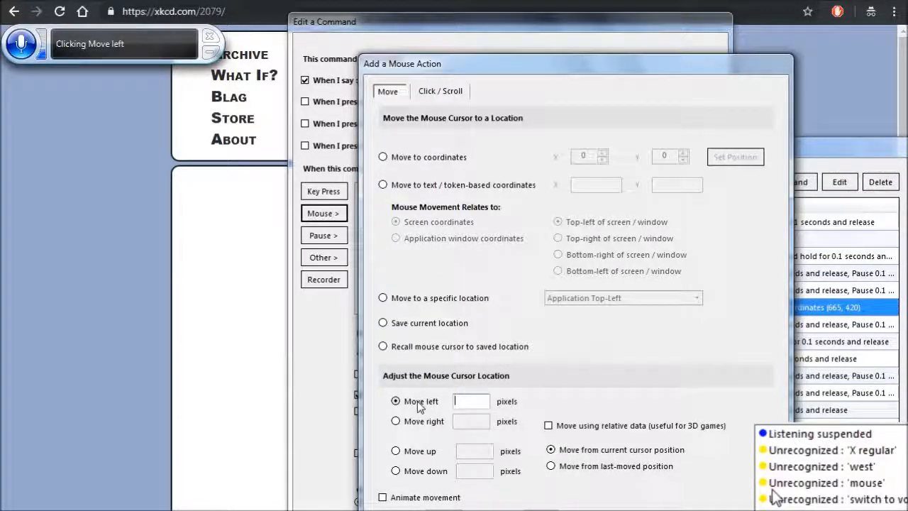
text(2)
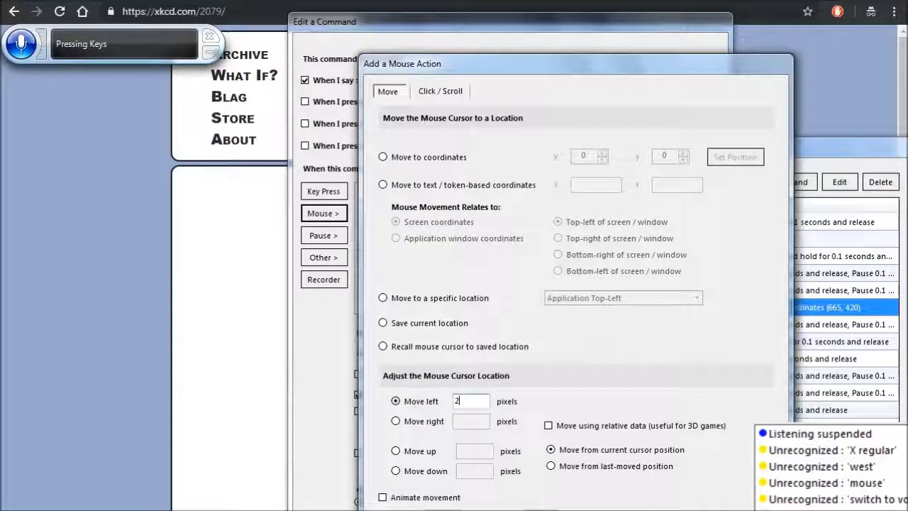
key(Return)
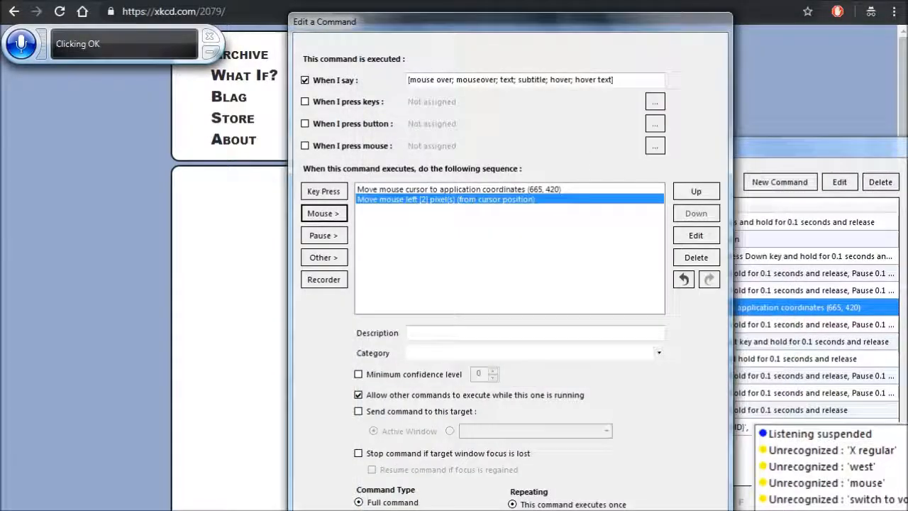
key(Return)
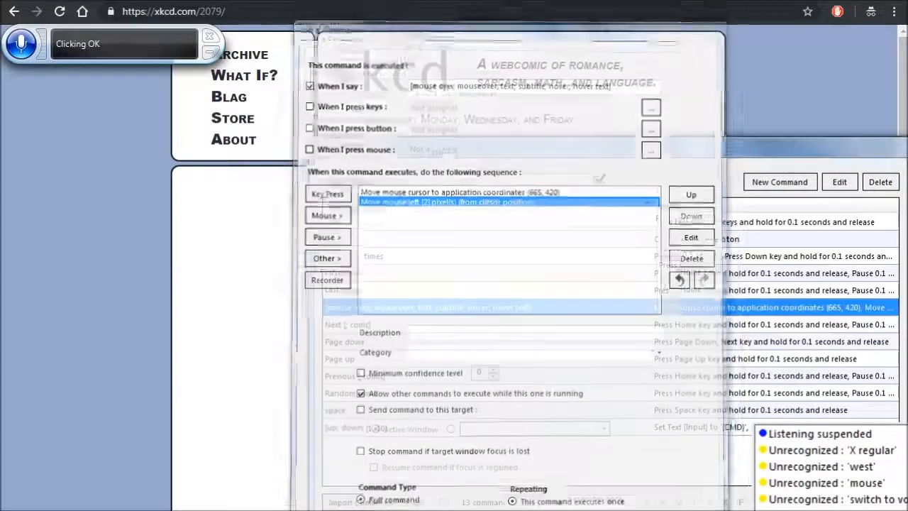
key(Return)
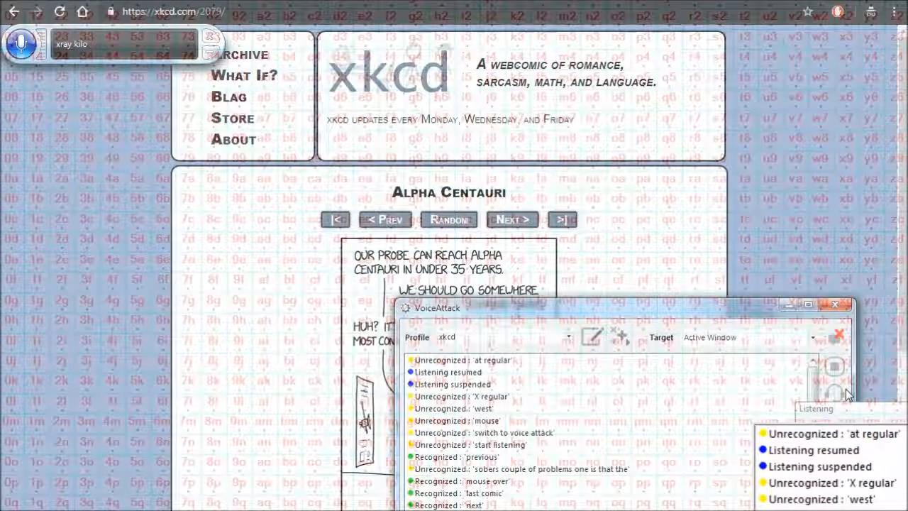
- Return to the browser, test going to the previous comic, and show the hover text of its image
click(289, 248)
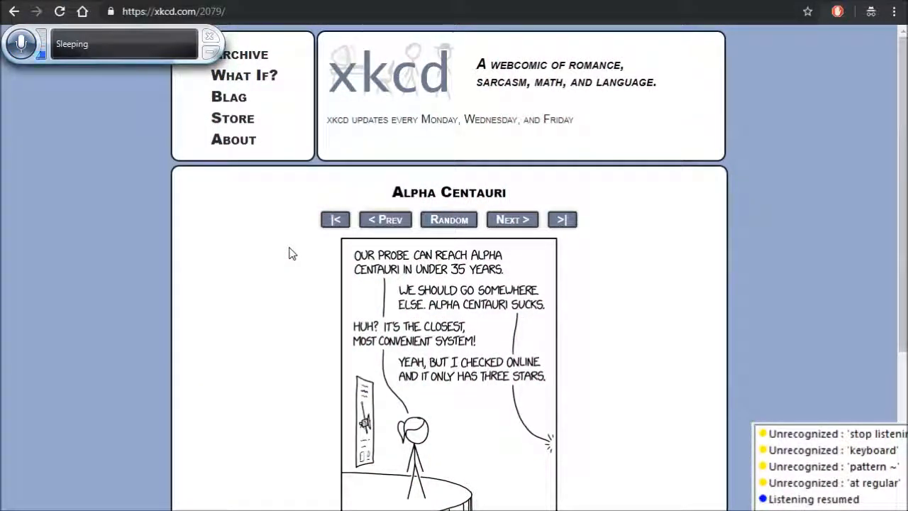
click(389, 221)
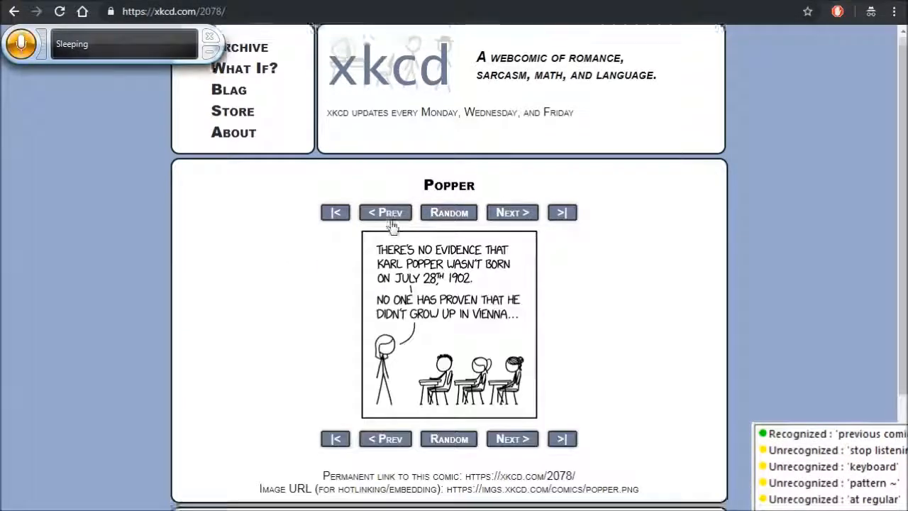
scroll(392, 224, down, 2)
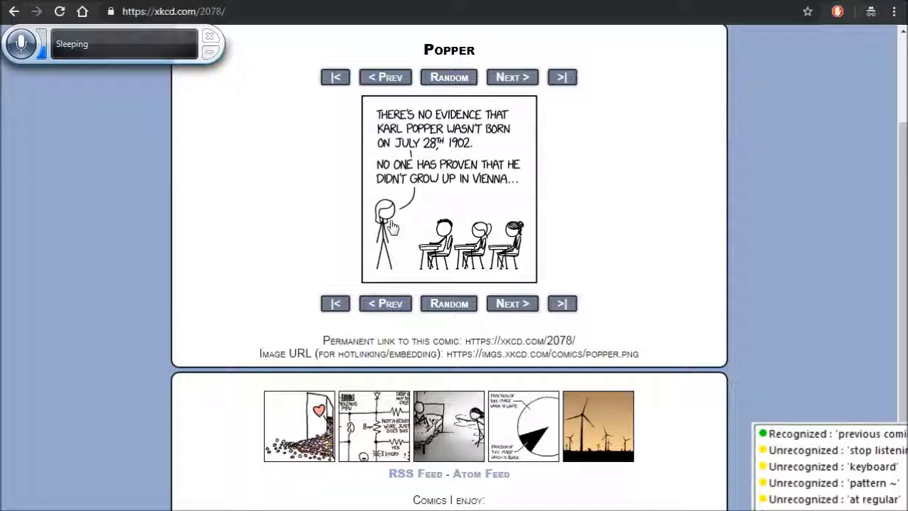
mouse_move(467, 274)
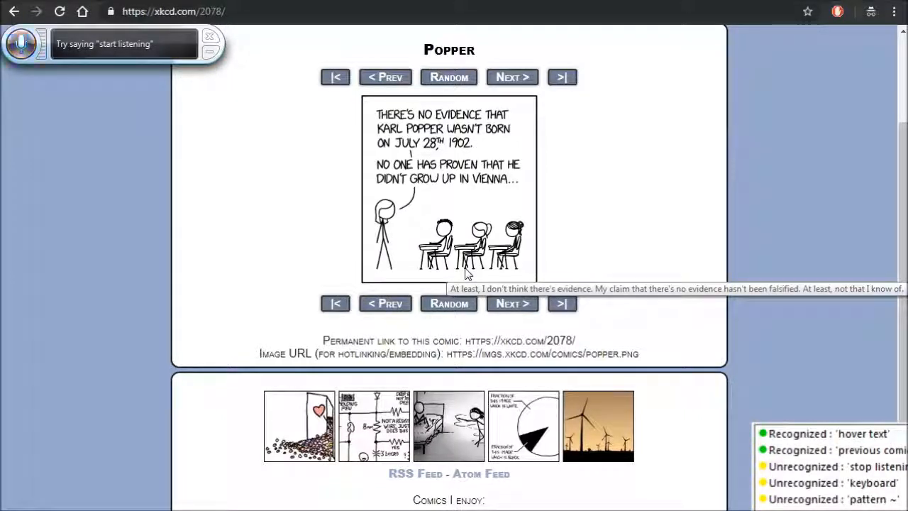
- Test opening the first comic and show the hover text of its image
scroll(466, 270, up, 2)
click(341, 222)
scroll(341, 222, down, 2)
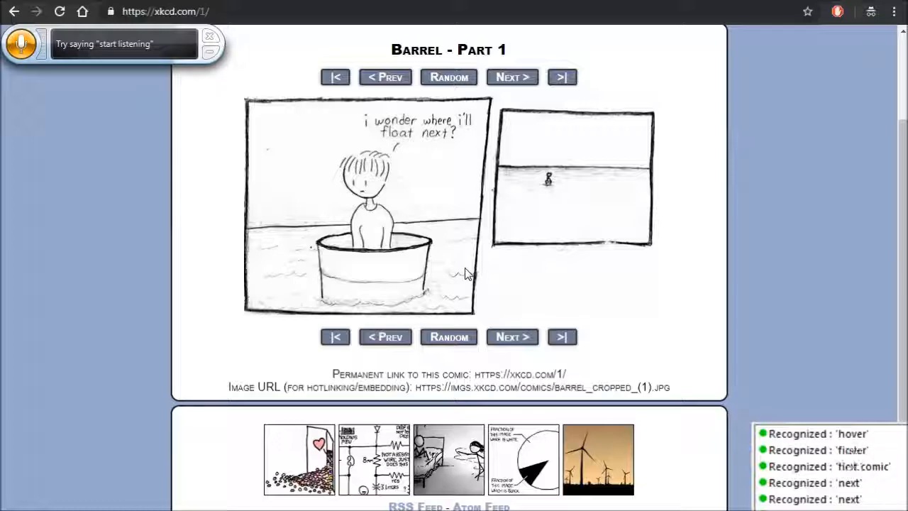
mouse_move(466, 274)
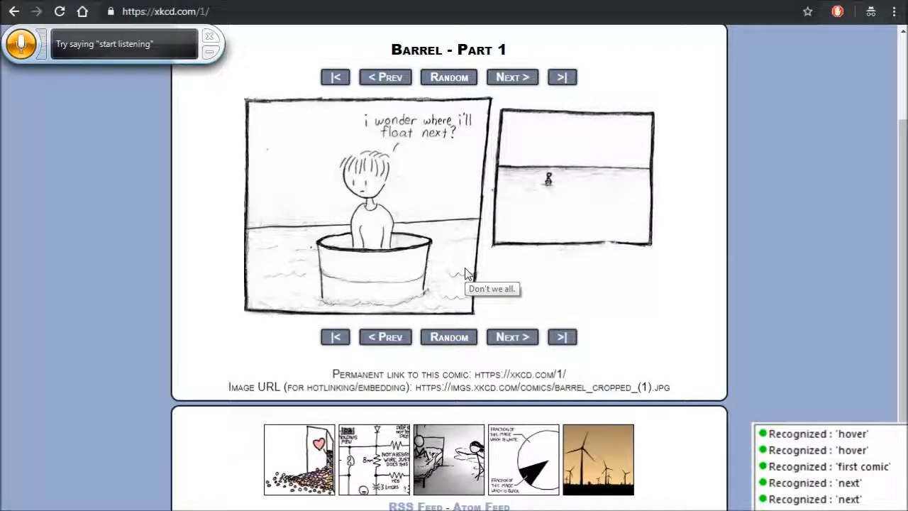
- Test going to the next comic from Barrel - Part 1 and show the hover text of its image
scroll(466, 274, up, 2)
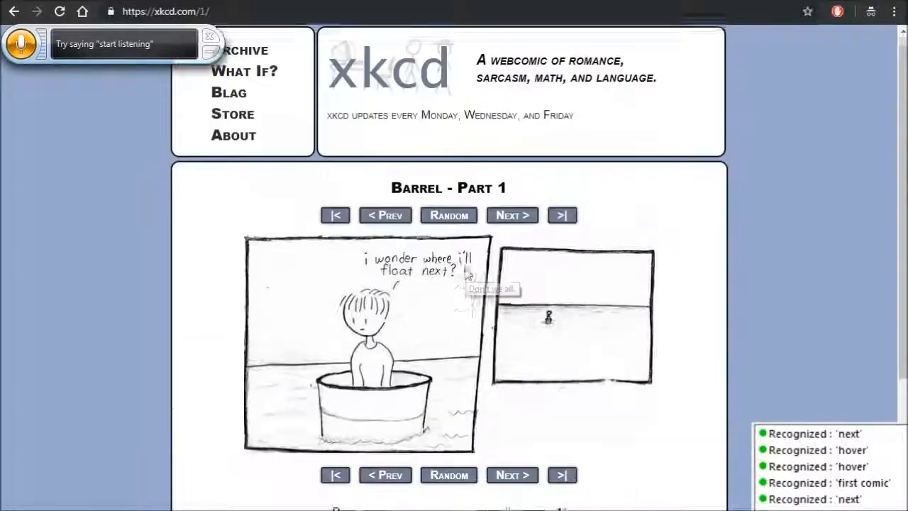
click(518, 221)
scroll(518, 221, down, 2)
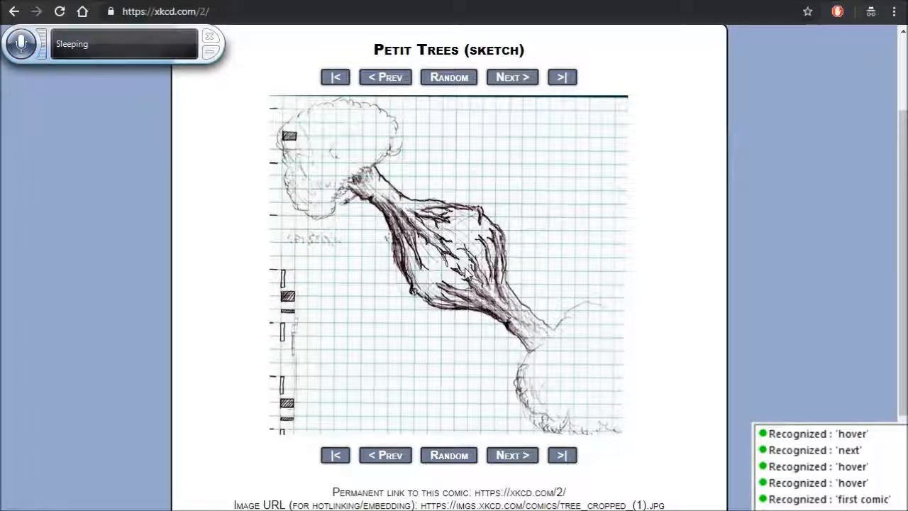
mouse_move(465, 273)
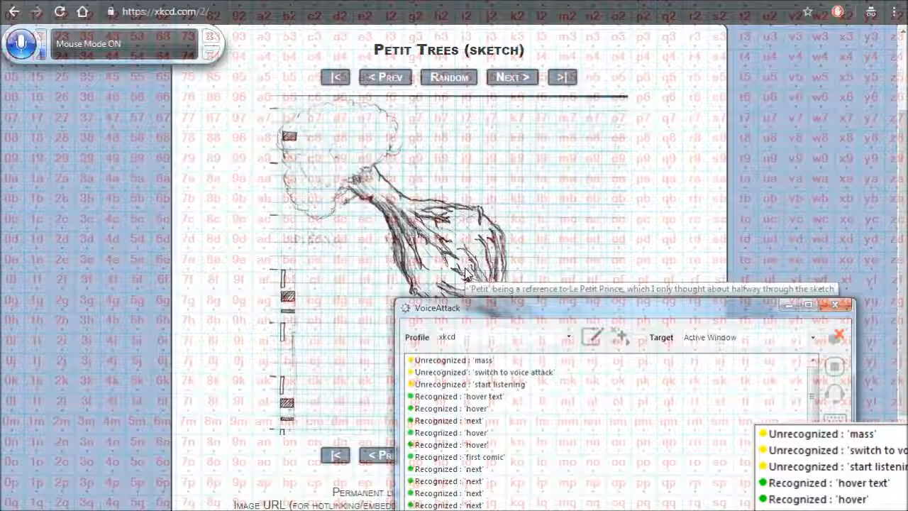
- Suspend VoiceAttack's listening and open the xkcd profile's mouse-over command for editing
click(846, 389)
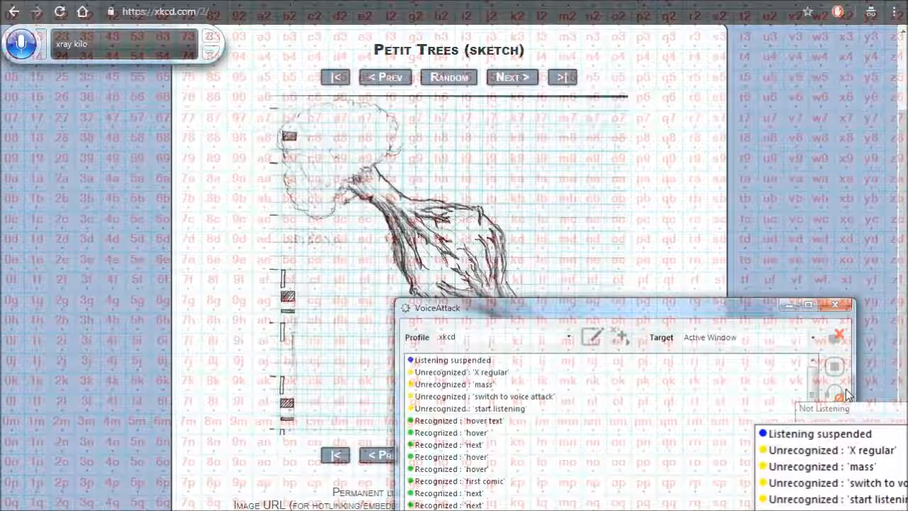
click(592, 328)
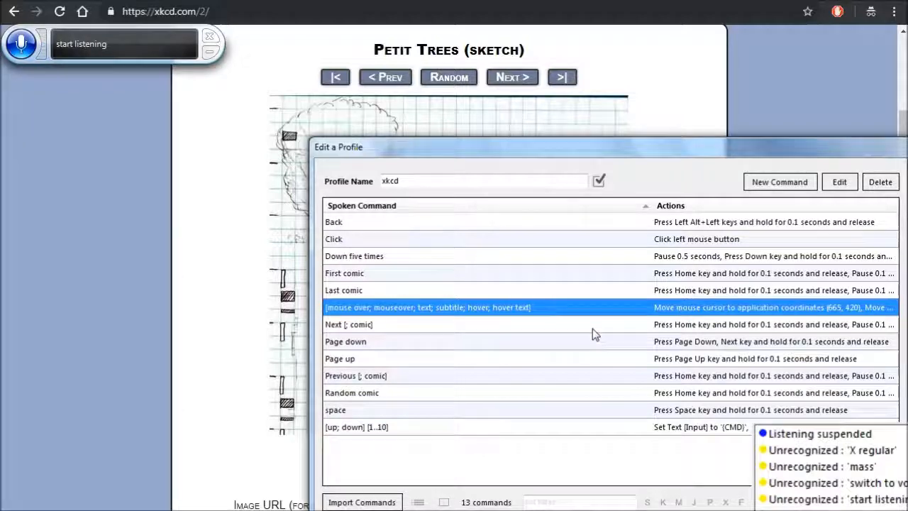
key(Return)
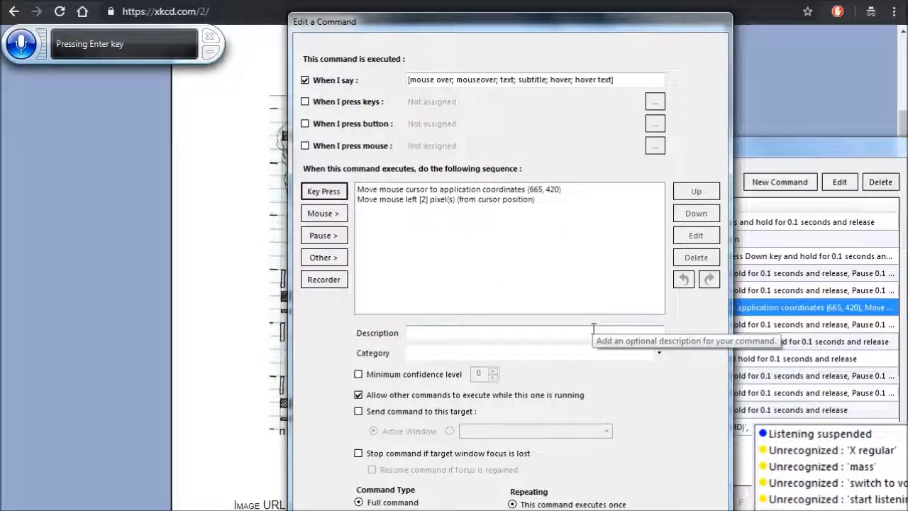
- Duplicate both mouse-movement actions and place the copies at the end of the mouse-over command's sequence
click(513, 193)
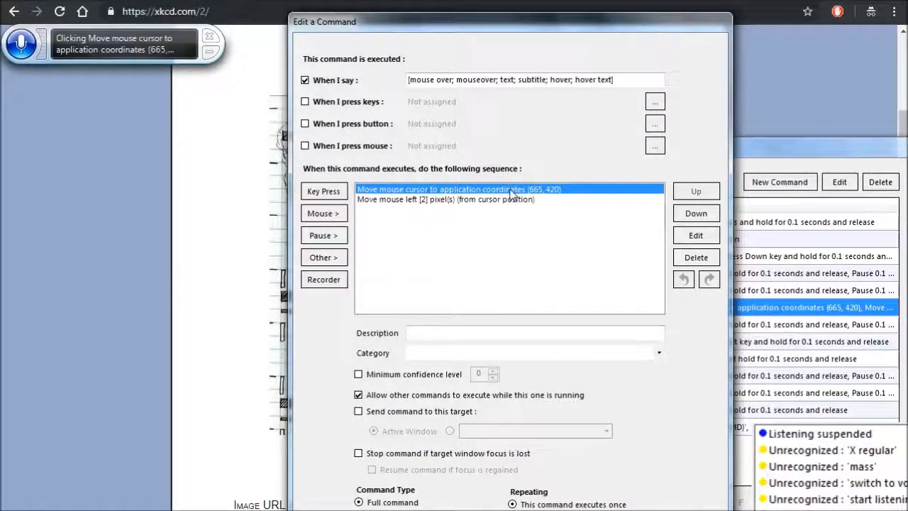
key(ctrl+a)
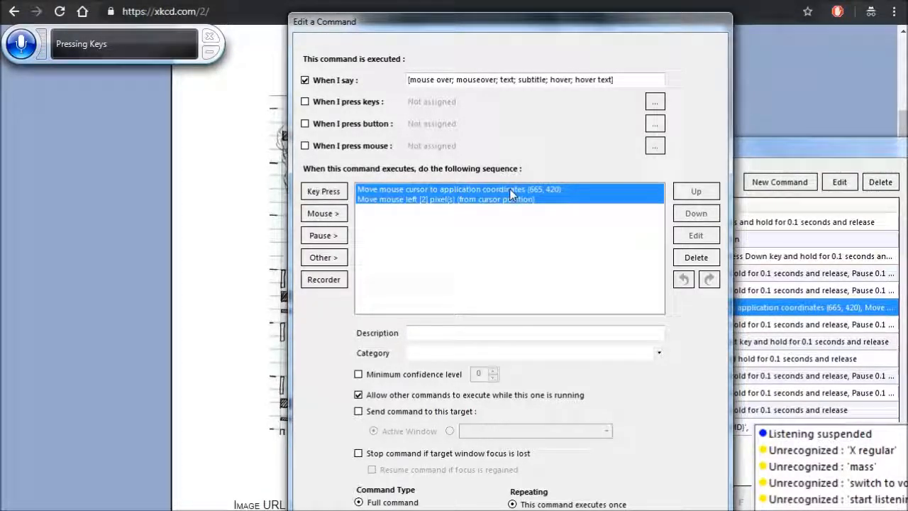
key(Down)
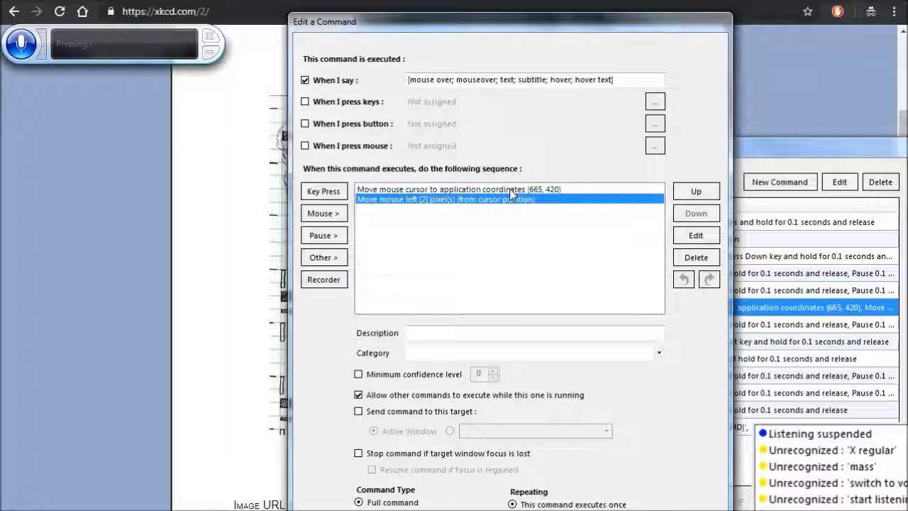
key(ctrl+v)
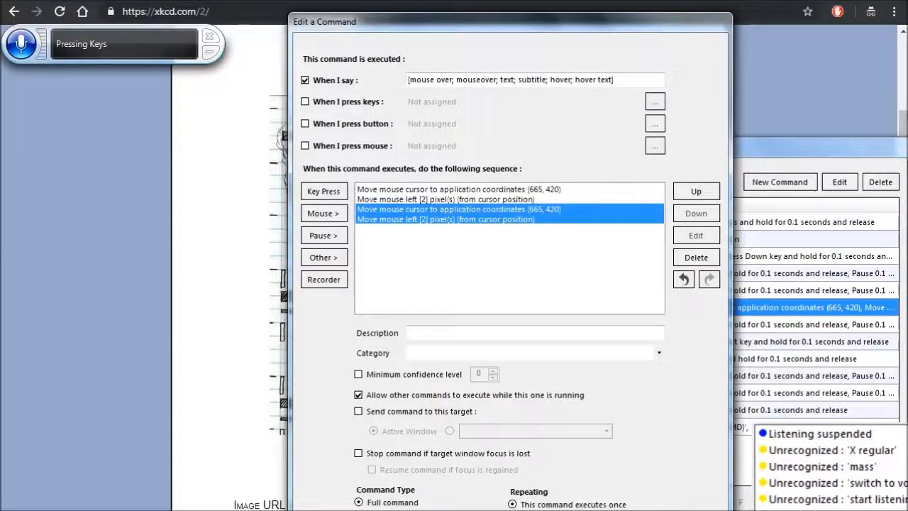
- Save the mouse-over command and test its hover text on the next comic, Island (sketch), and again on the previous one
key(Return)
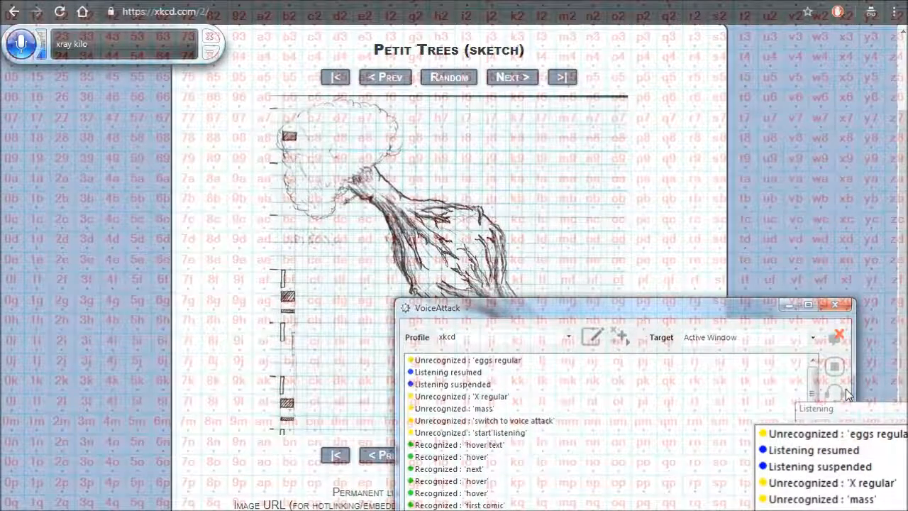
click(669, 228)
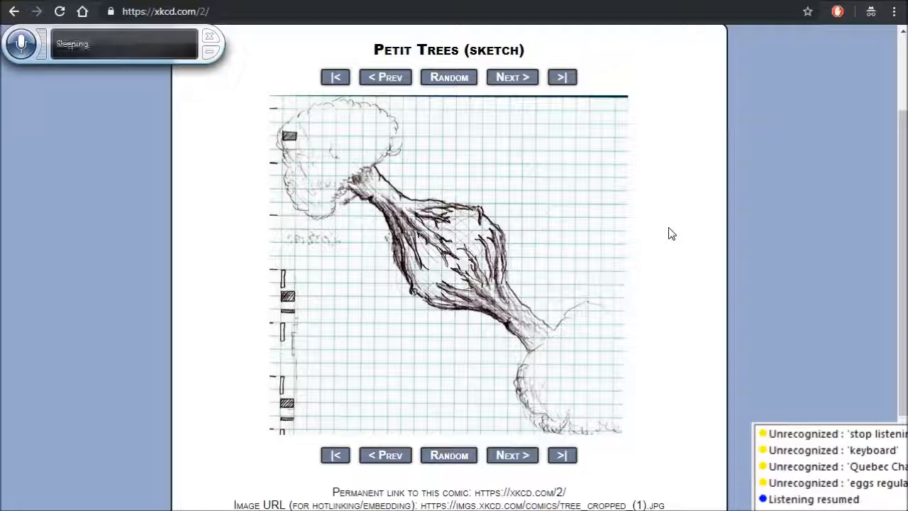
click(520, 223)
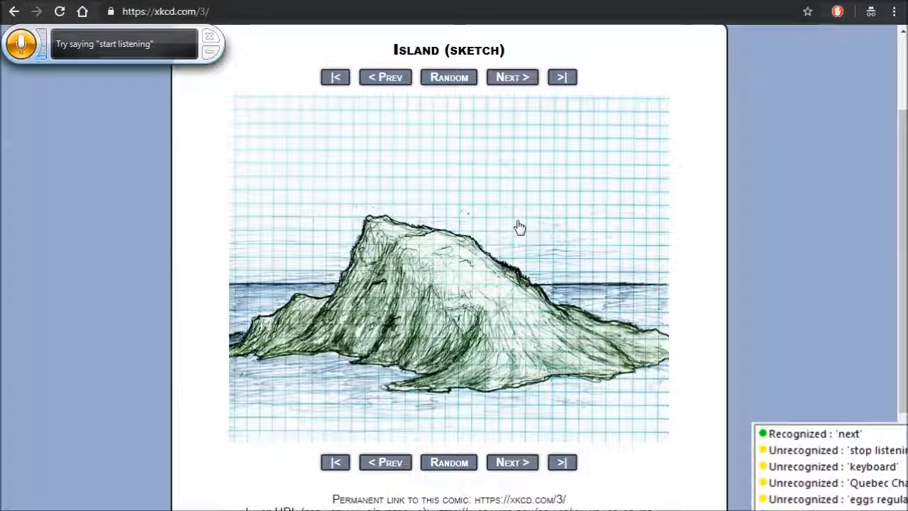
mouse_move(466, 274)
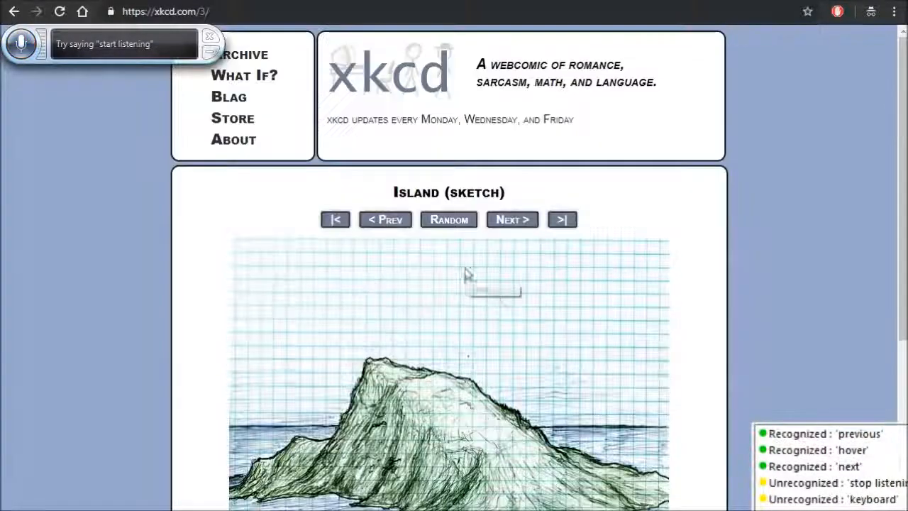
click(391, 223)
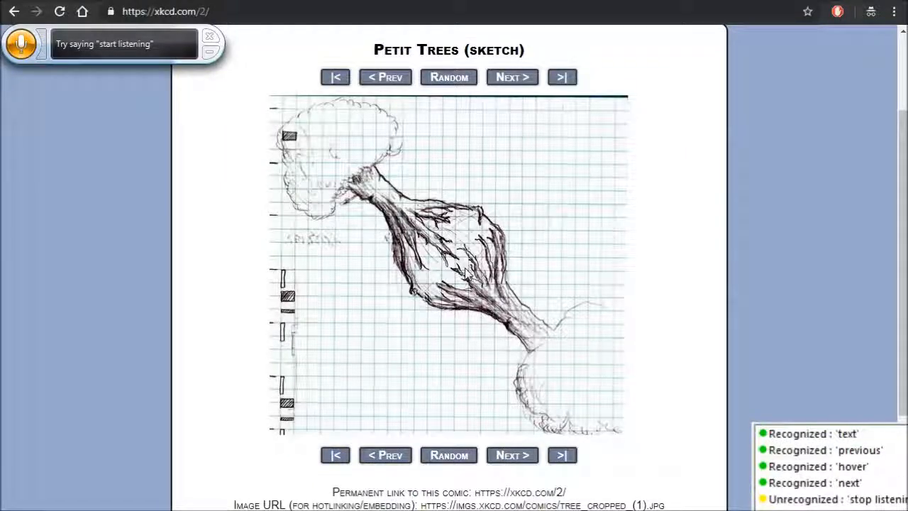
mouse_move(465, 275)
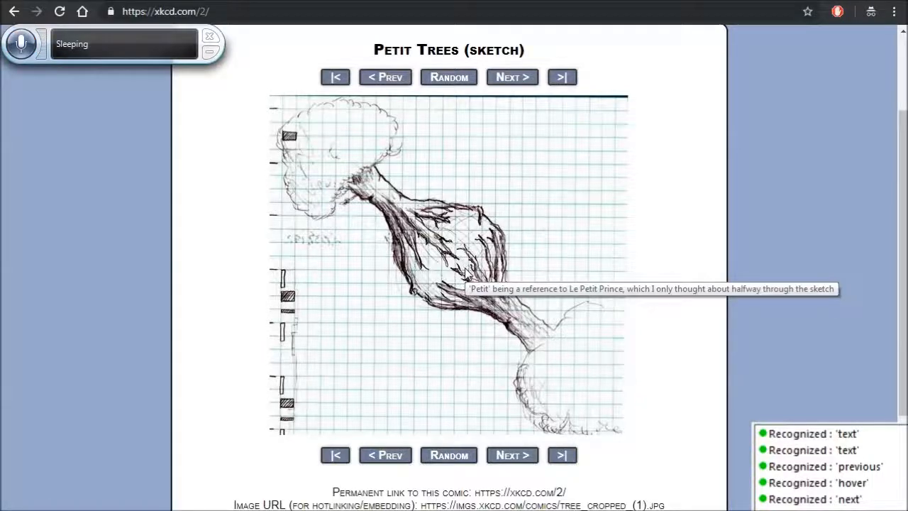
- Test advancing two comics to Landscape (sketch) and show the hover text of its image
scroll(496, 248, up, 2)
click(517, 223)
scroll(519, 226, down, 2)
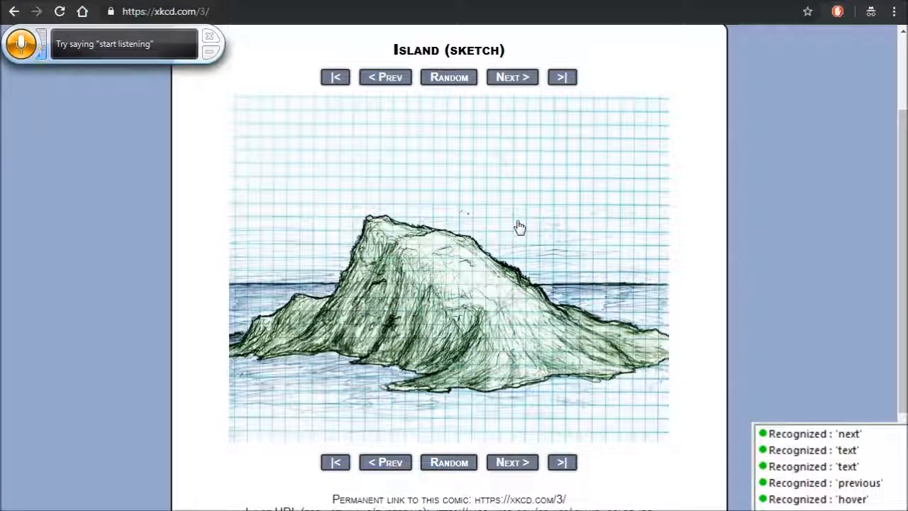
scroll(519, 227, up, 2)
click(517, 223)
scroll(519, 227, down, 2)
scroll(518, 226, down, 1)
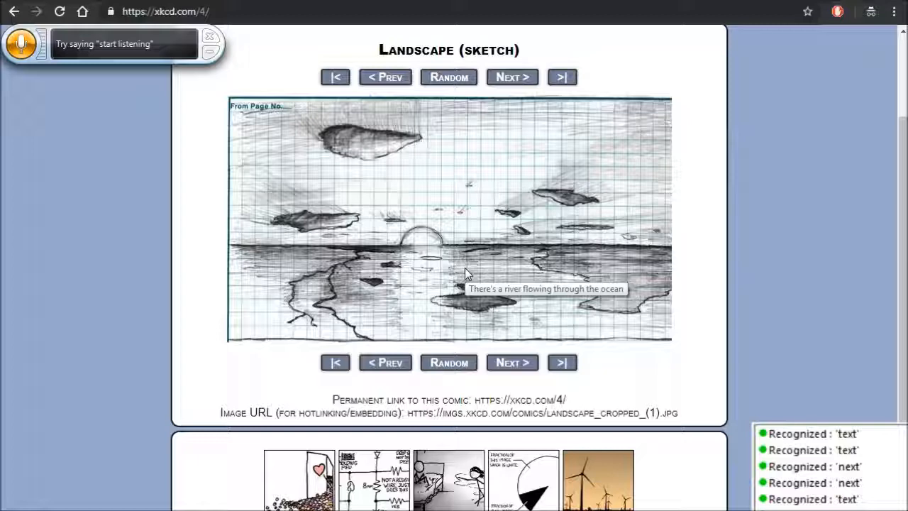
- Test going back from Landscape (sketch) to Island (sketch) and trigger the hover text of its image
scroll(465, 267, up, 3)
click(393, 225)
scroll(392, 226, down, 2)
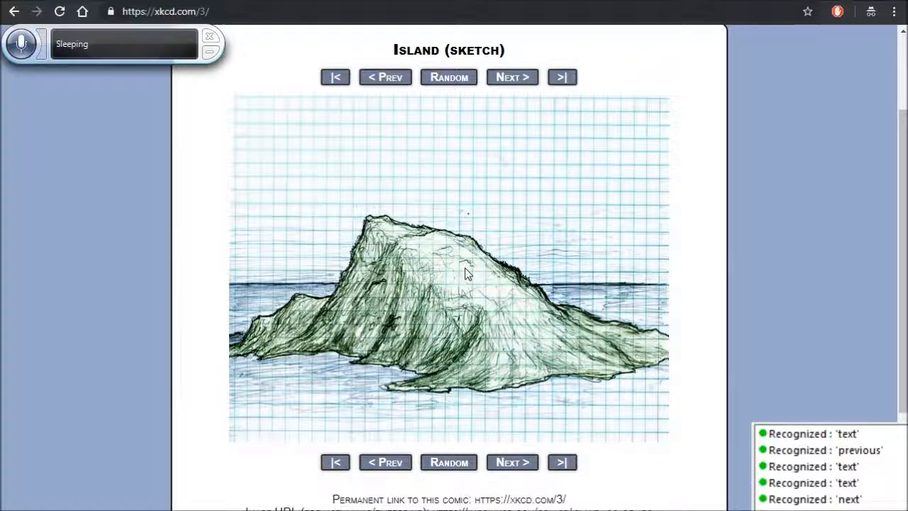
mouse_move(465, 273)
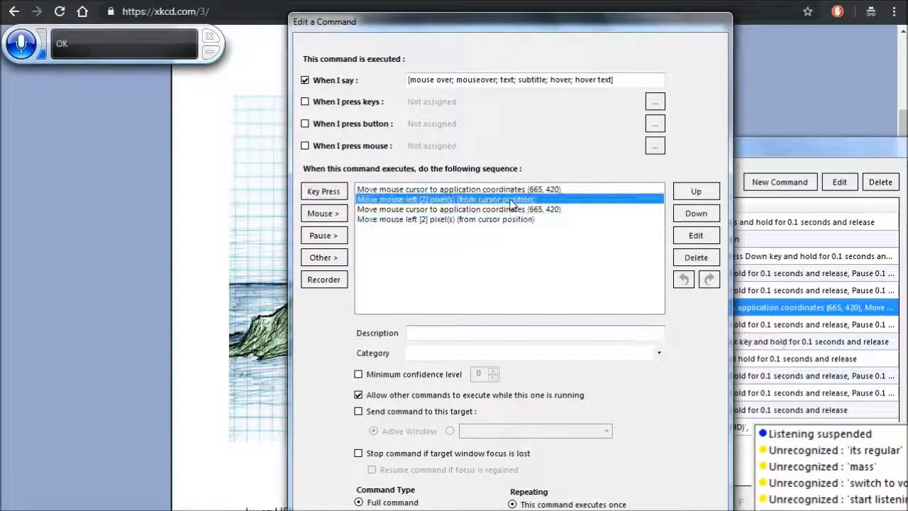
- Set the first move-left action to 1 using relative data, and delete the duplicated mouse-movement actions from the sequence
key(Return)
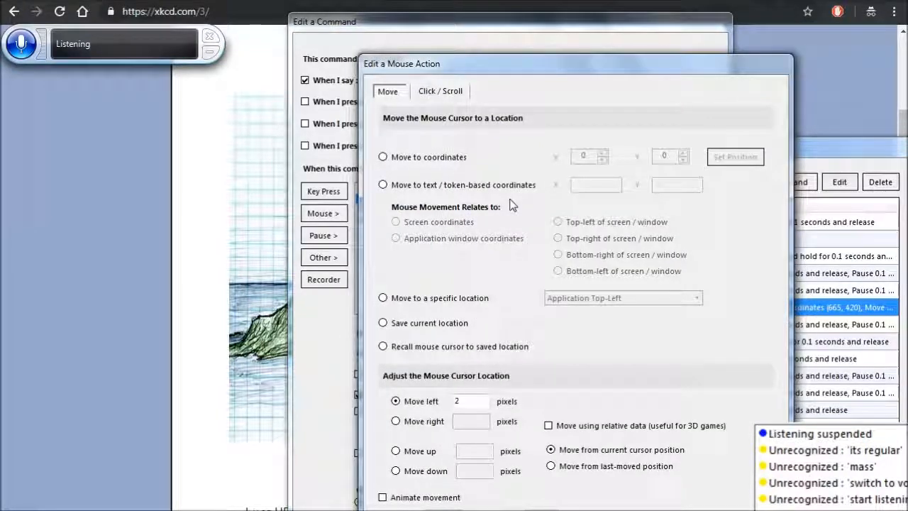
click(418, 402)
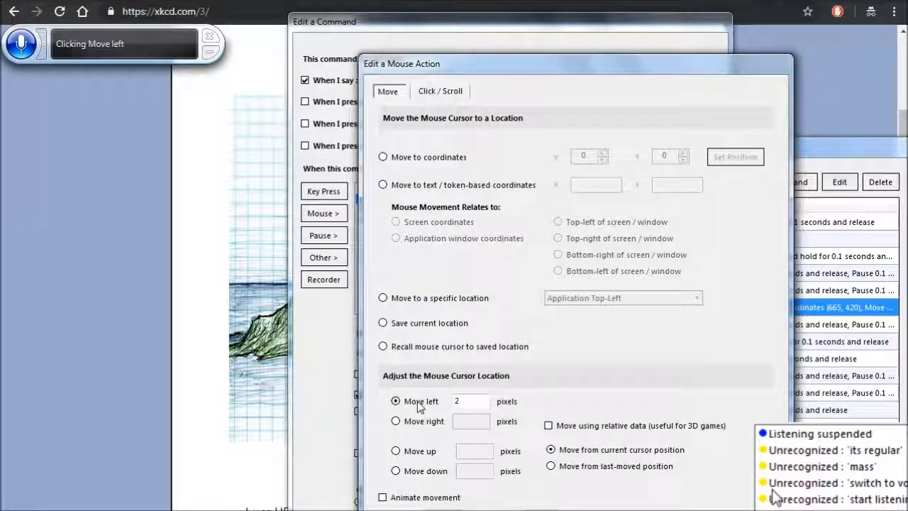
key(Tab)
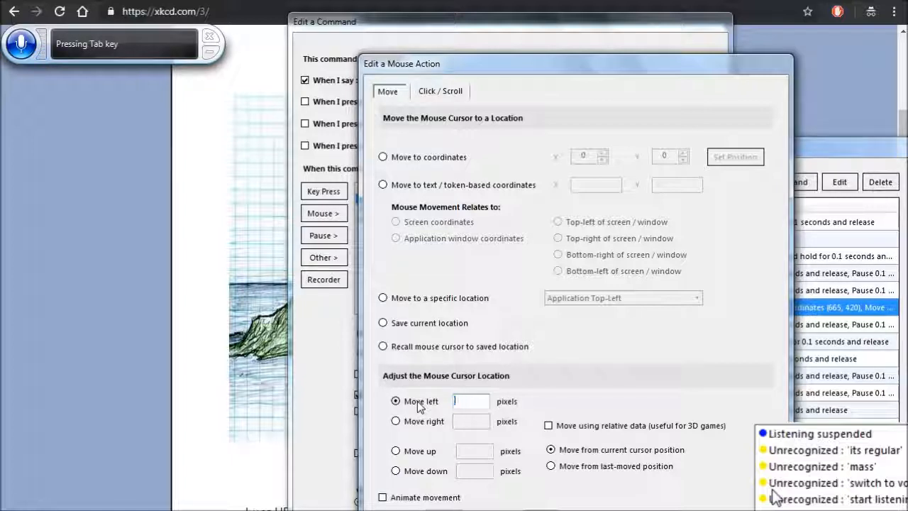
key(BackSpace)
text(1)
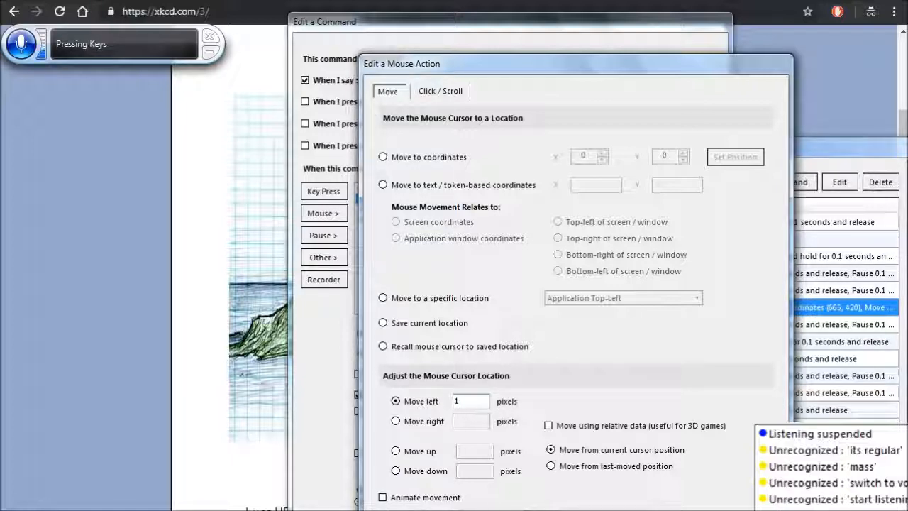
click(638, 427)
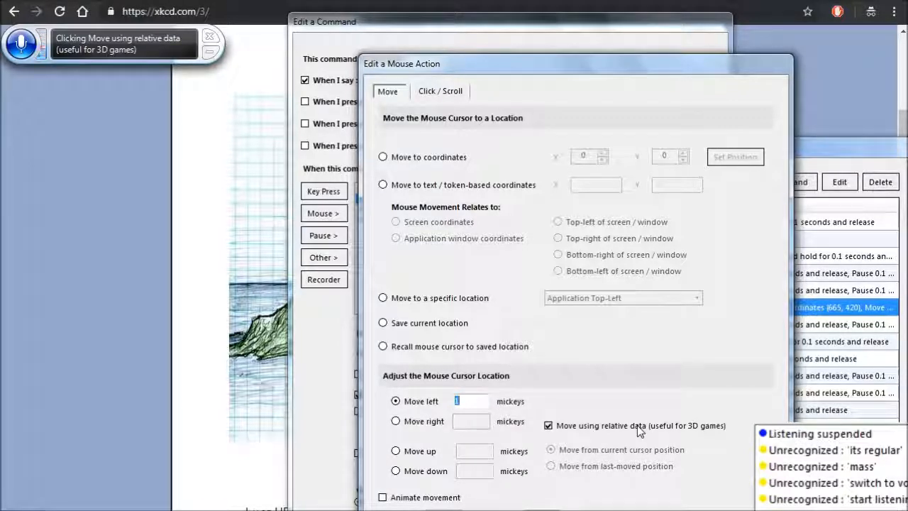
key(Return)
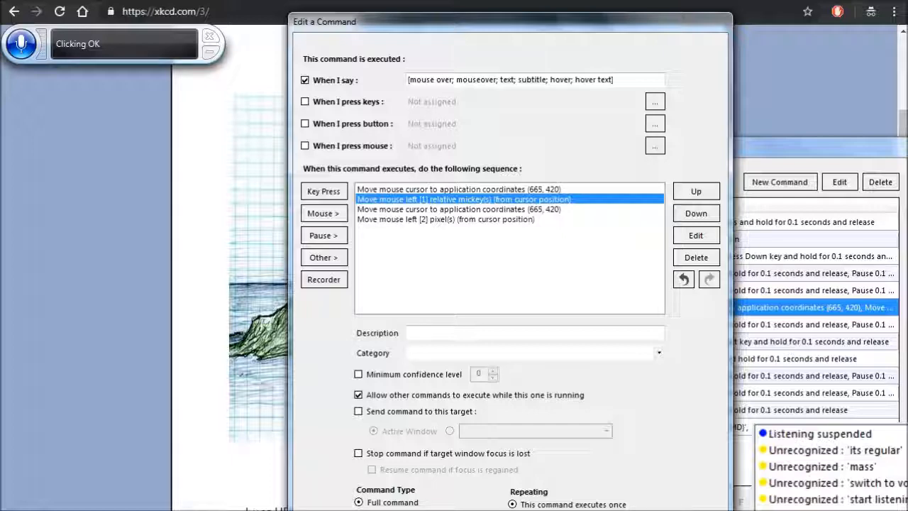
key(Down)
key(Delete)
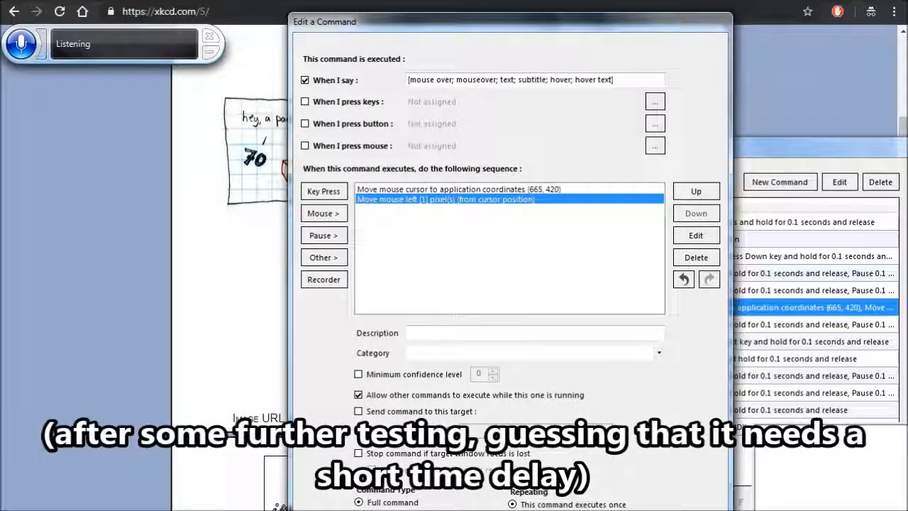
- Insert a 0.1-second pause between the coordinate move and the move-left action, and save the command and profile
key(Up)
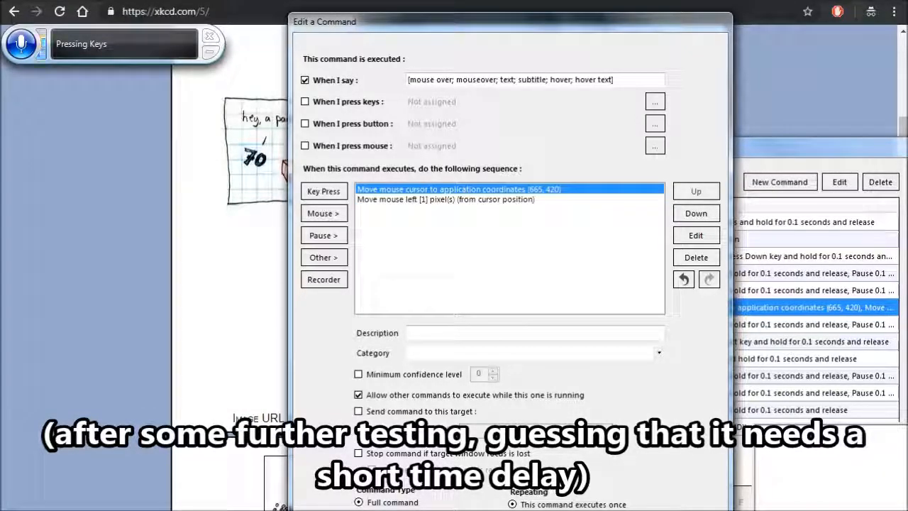
click(323, 235)
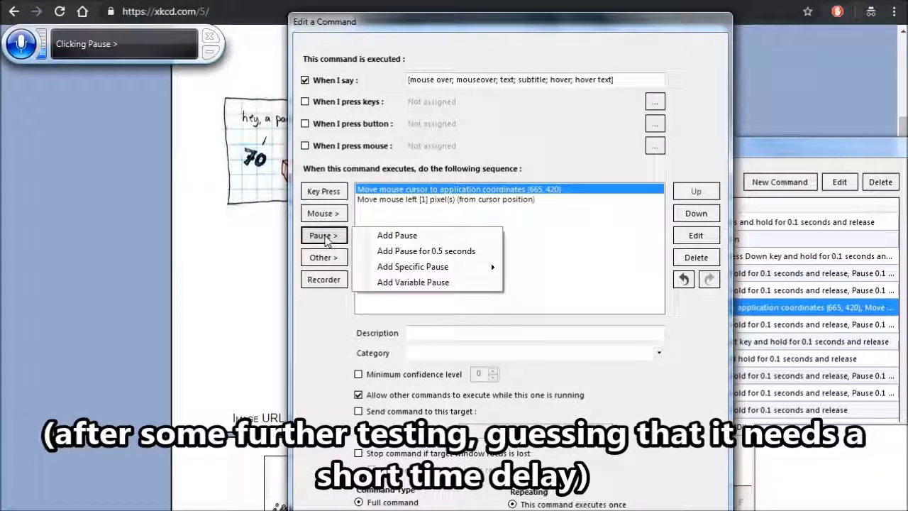
key(Down)
key(Return)
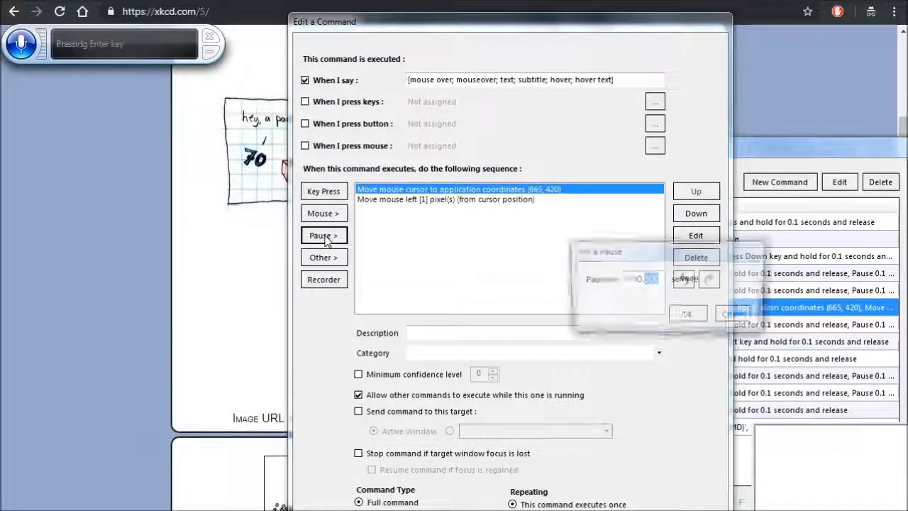
text(1)
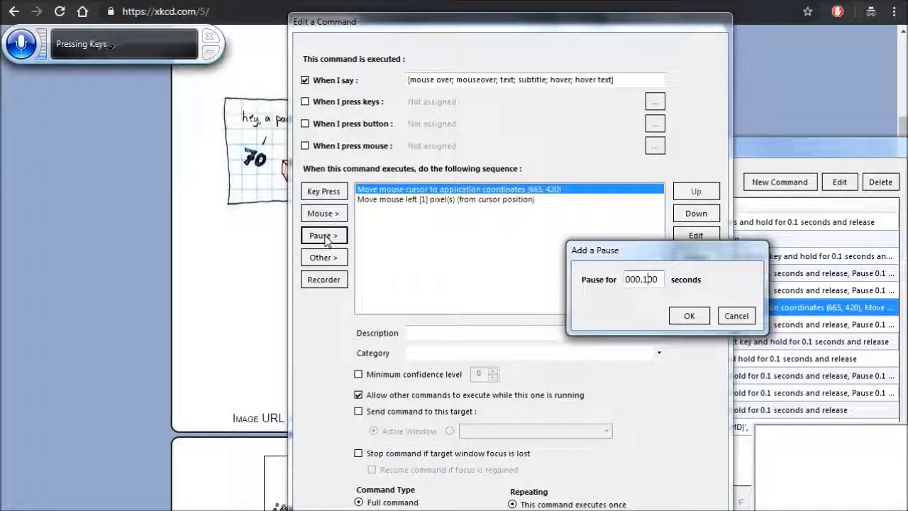
click(688, 316)
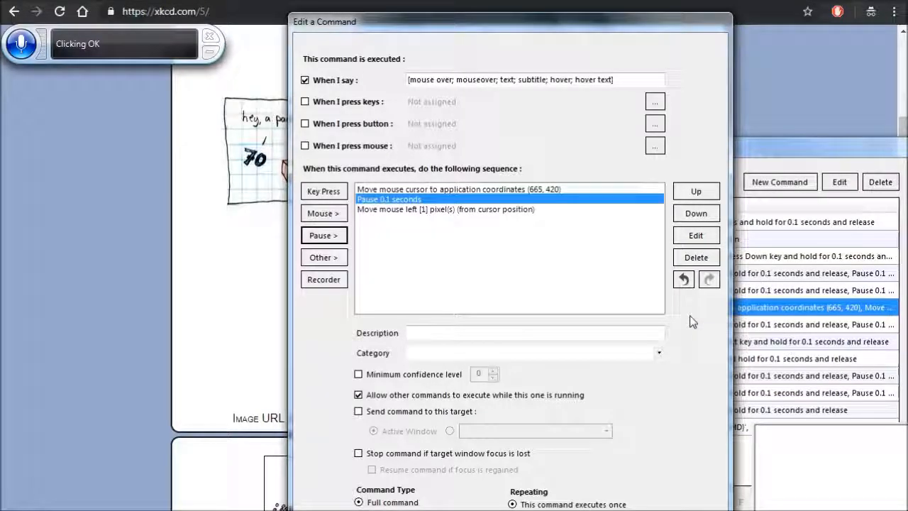
key(Return)
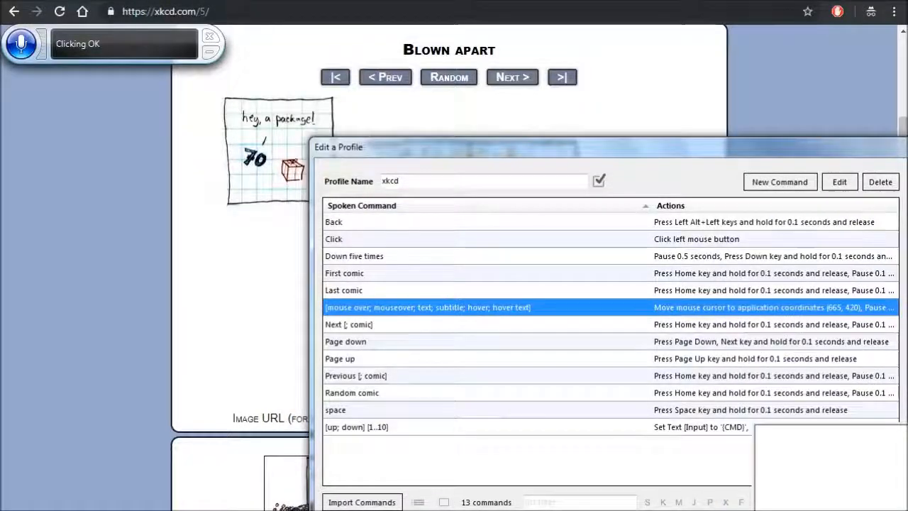
key(Return)
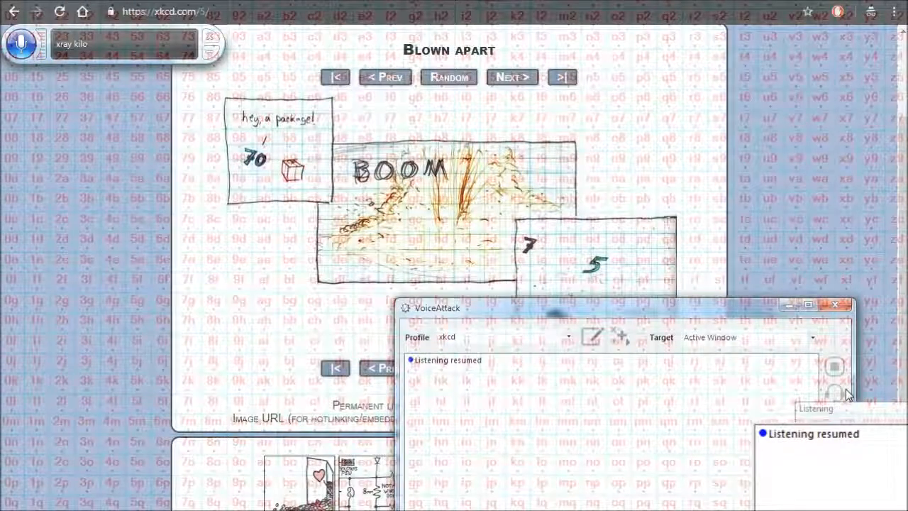
- Test going to the next comic from Blown apart and show the hover text of its image
click(719, 229)
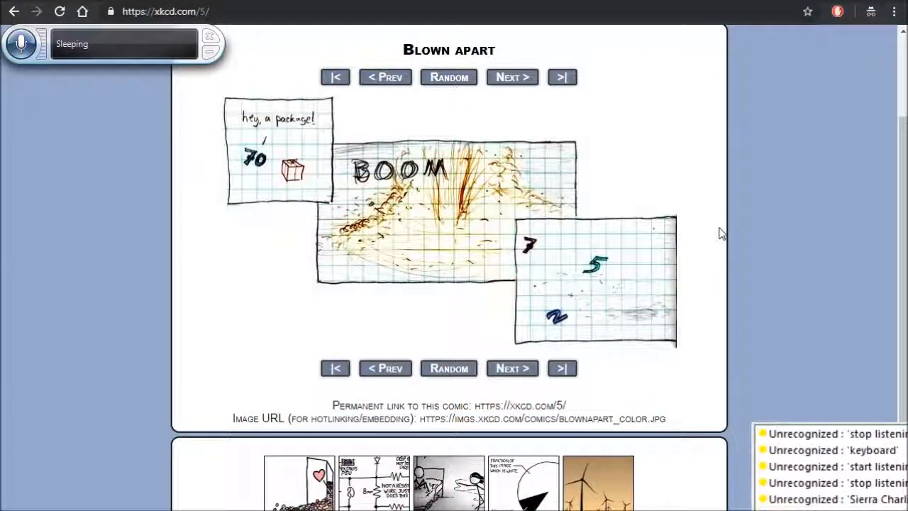
scroll(720, 229, up, 2)
click(517, 222)
scroll(517, 221, down, 2)
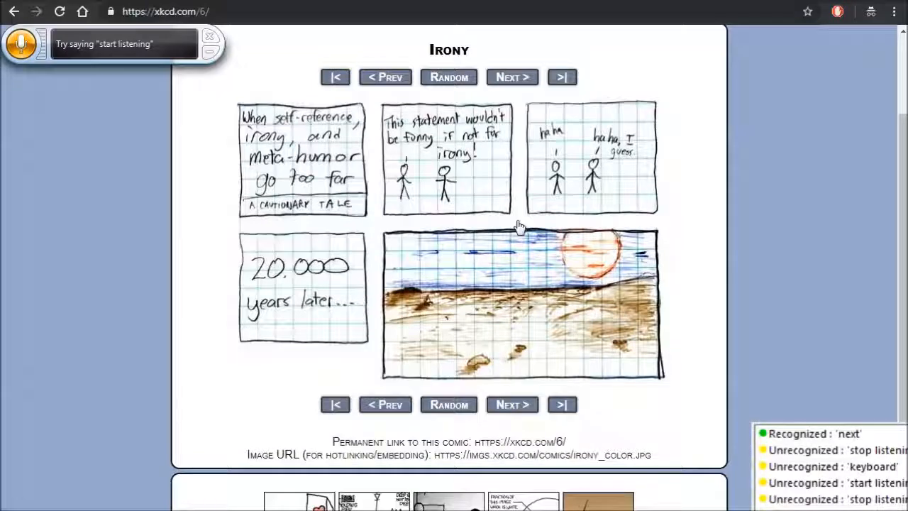
mouse_move(467, 273)
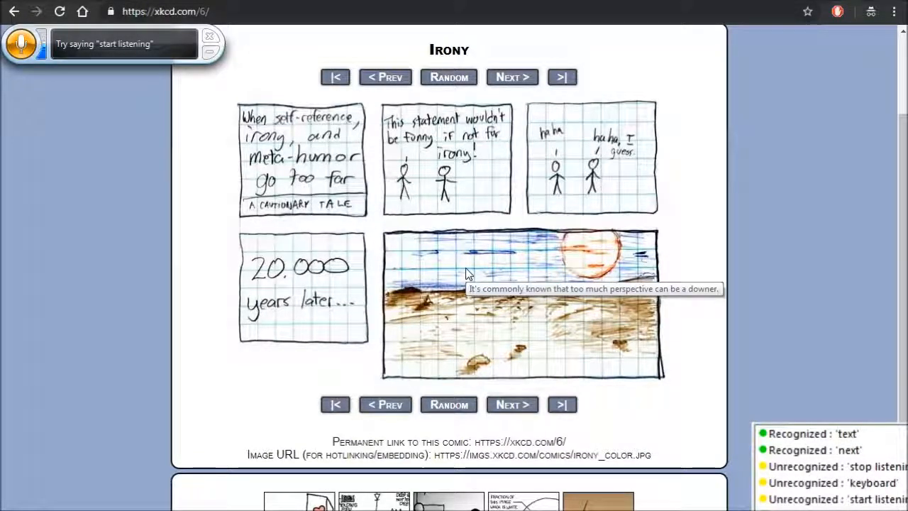
- Test advancing from Irony to Red spiders and trigger the hover text of its image
scroll(466, 274, up, 2)
click(519, 225)
scroll(519, 225, down, 2)
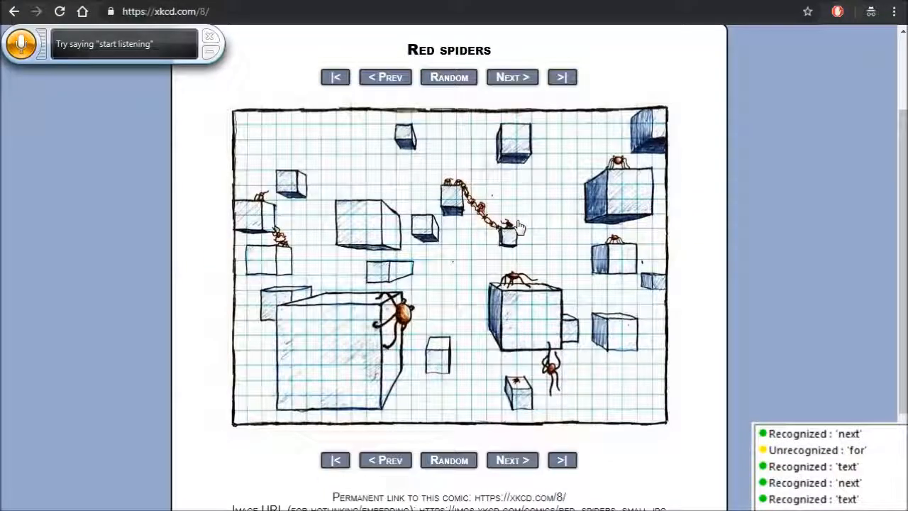
mouse_move(466, 274)
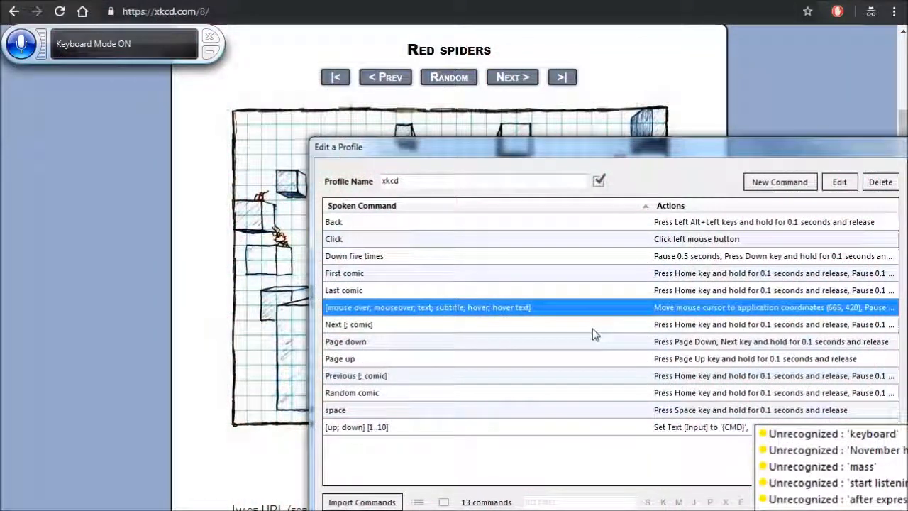
- Set the mouse-over command's coordinate move to X 629, Y 221 by capturing a point near the top of the comic image
key(Return)
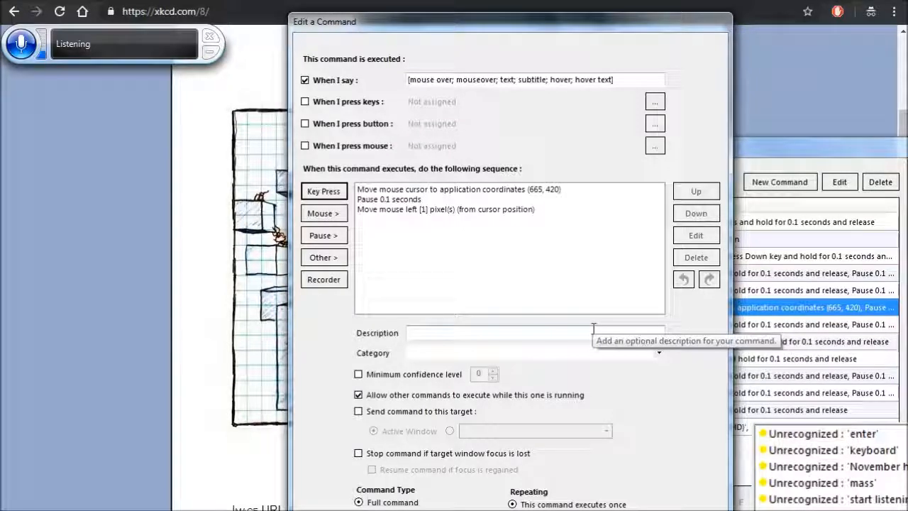
click(511, 190)
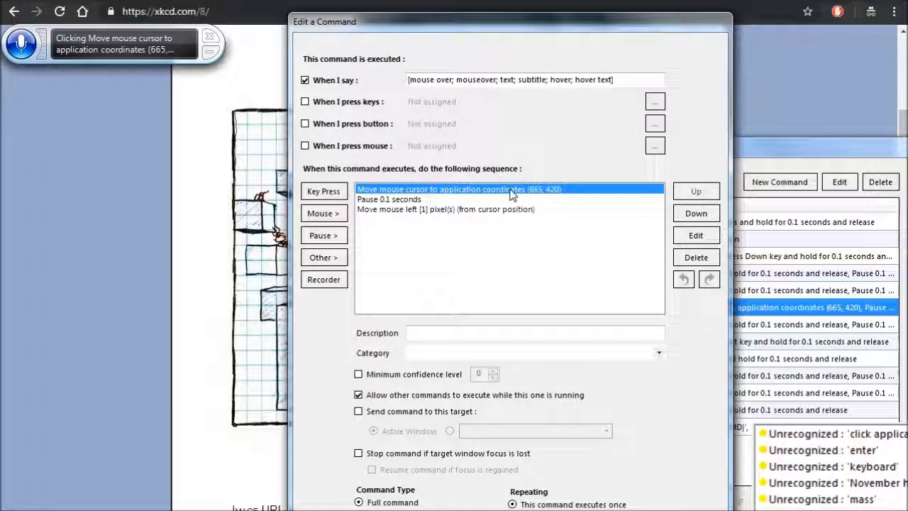
key(Return)
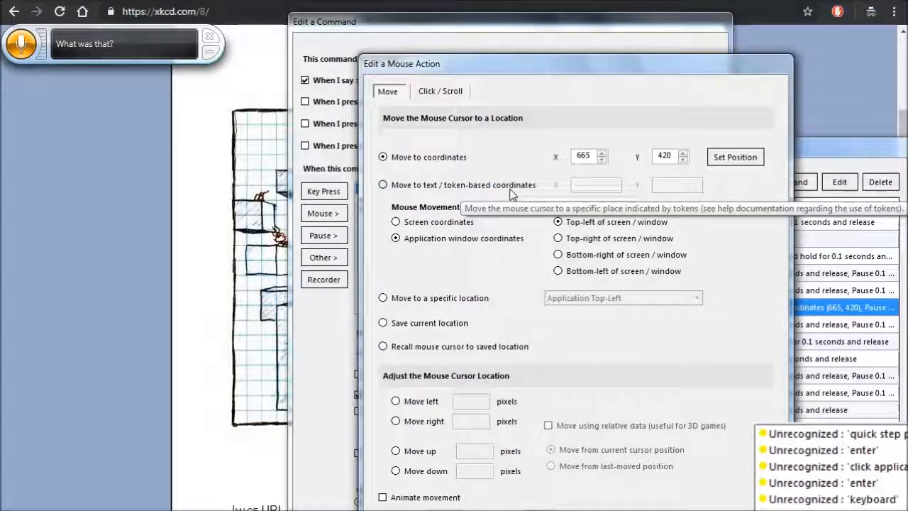
click(735, 157)
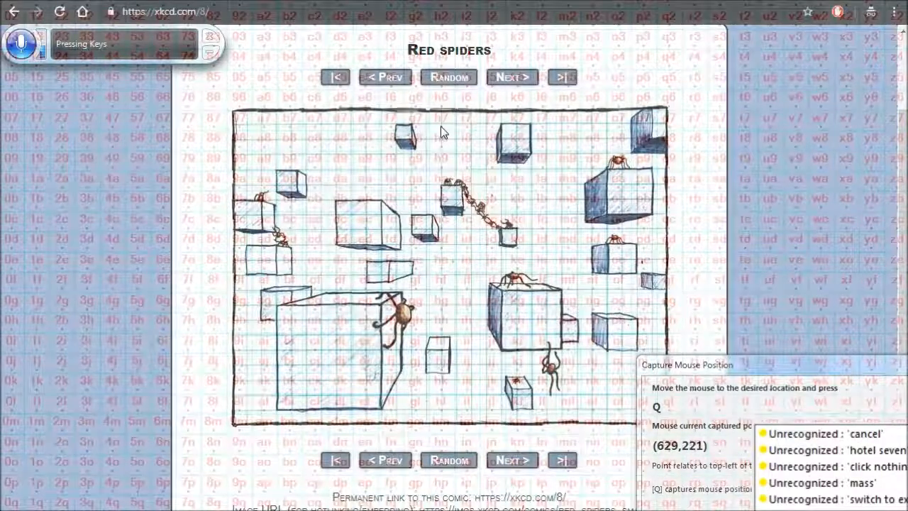
click(845, 388)
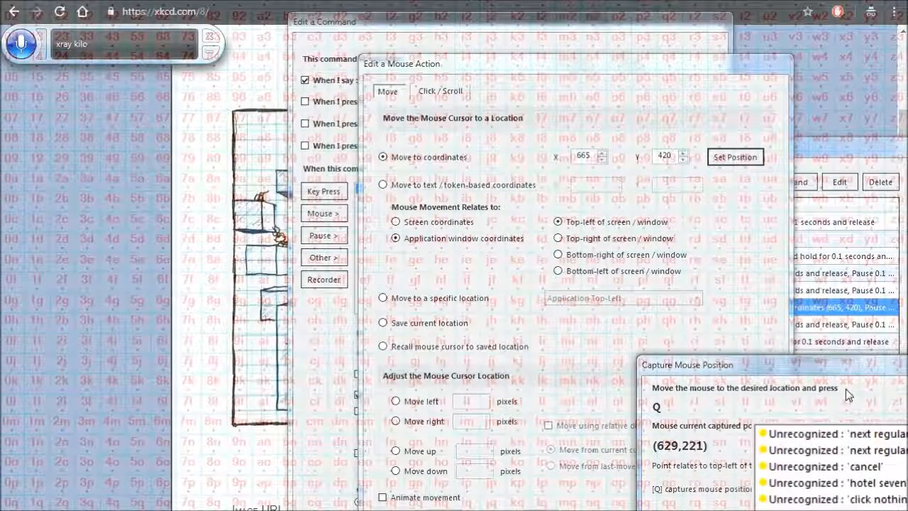
key(q)
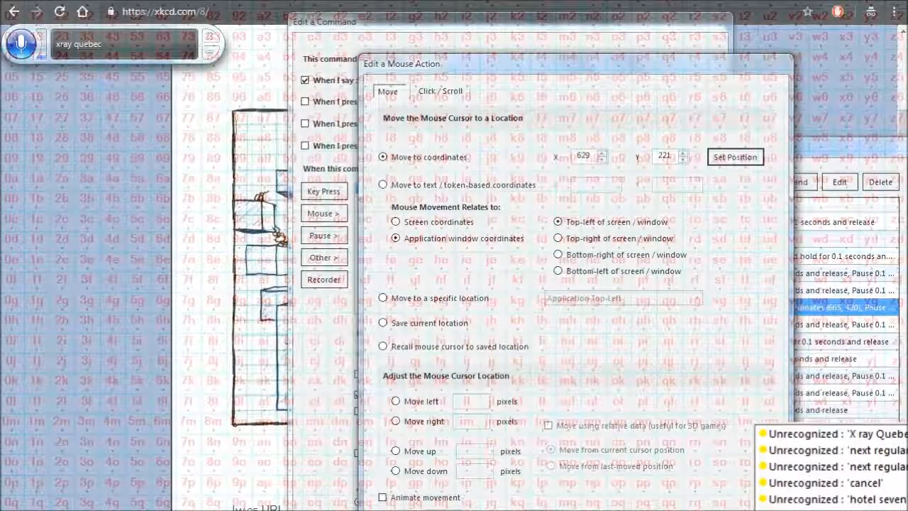
- Save the edited mouse action, the mouse-over command and the xkcd profile, and switch to the Red spiders comic in Chrome
key(Return)
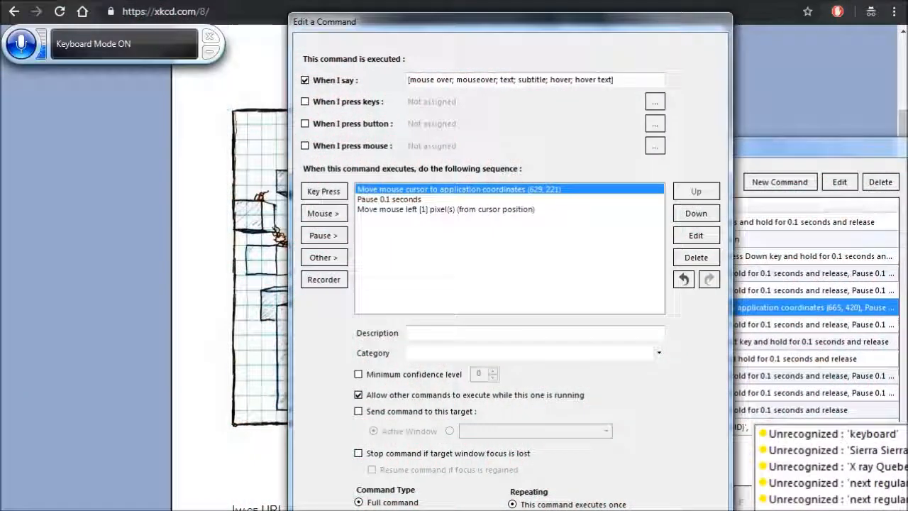
key(Return)
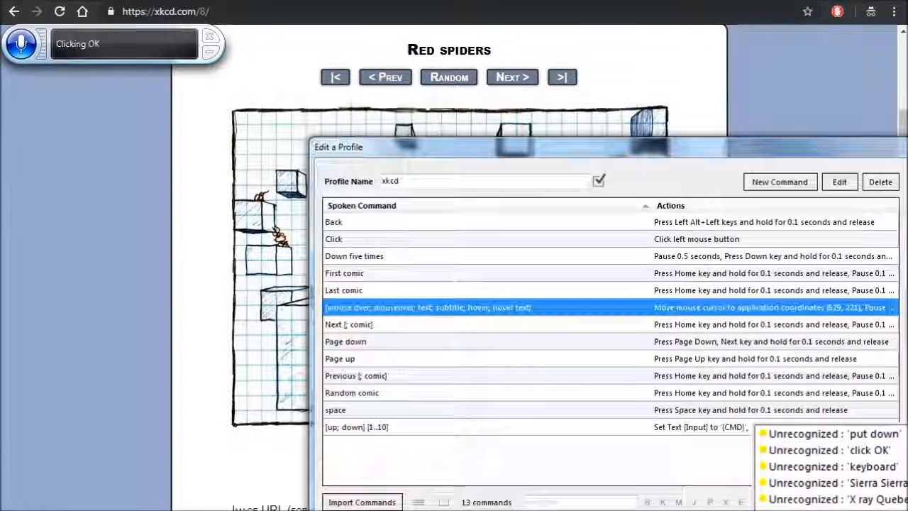
key(Return)
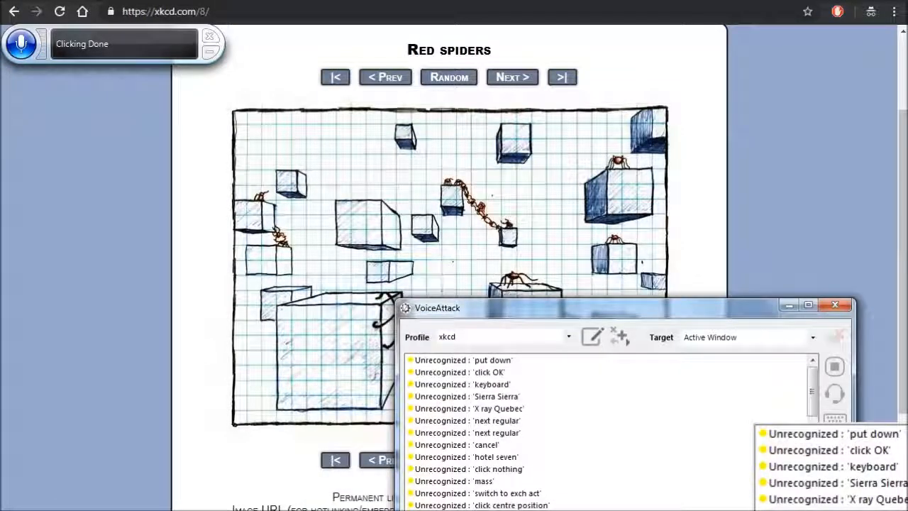
key(alt+Tab)
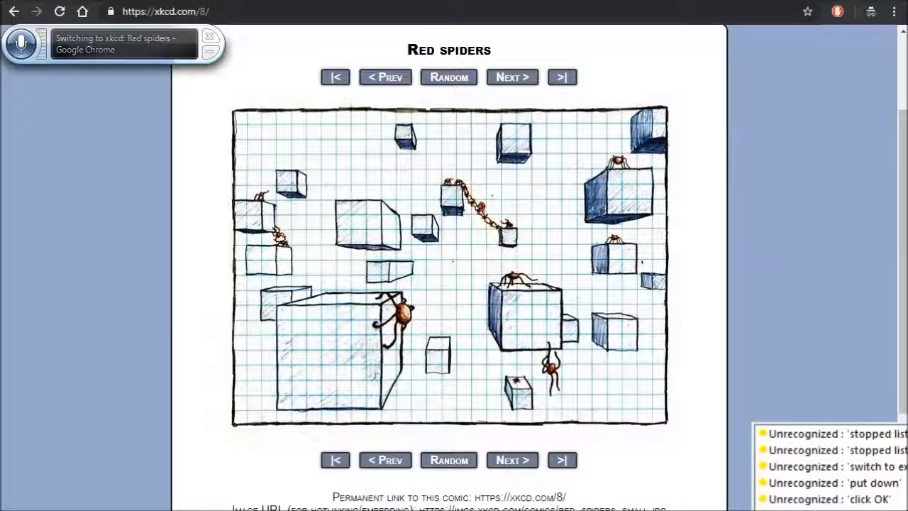
- Test advancing from Red spiders to Serenity is coming out tomorrow and show the hover text of its image
scroll(519, 222, up, 3)
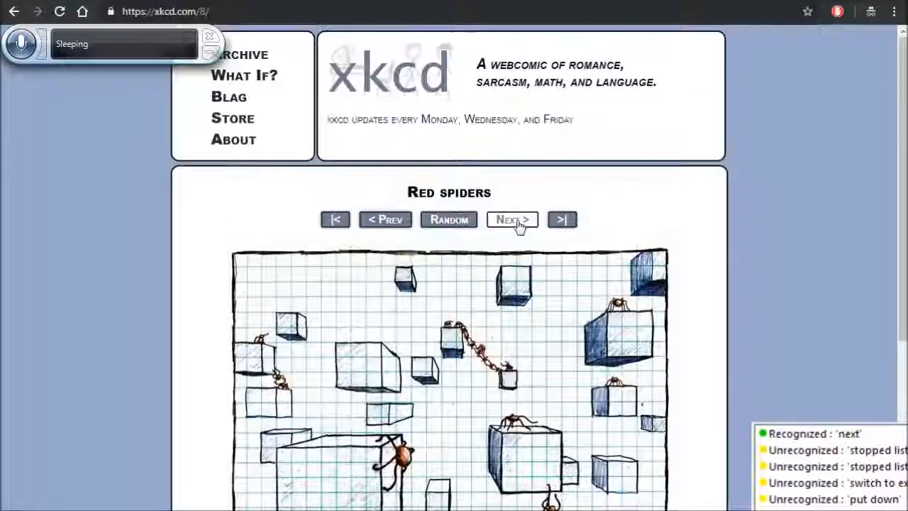
click(518, 222)
scroll(518, 222, down, 3)
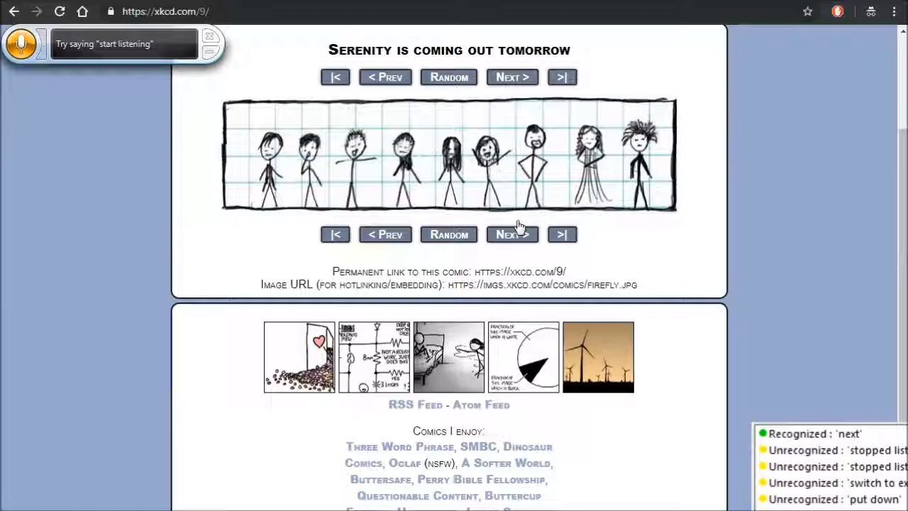
mouse_move(440, 131)
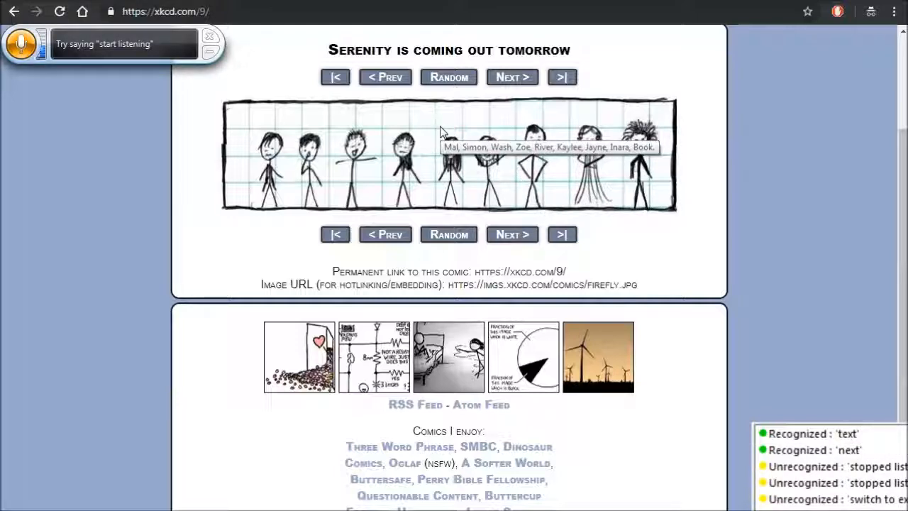
- Test advancing from Serenity is coming out tomorrow to Pi Equals and show the hover text of its image
scroll(440, 127, up, 2)
click(519, 221)
scroll(519, 221, down, 2)
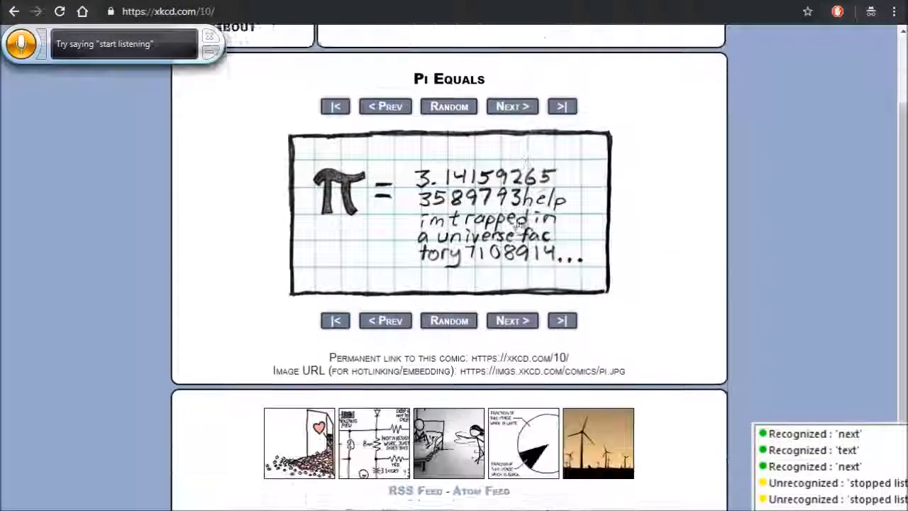
scroll(518, 220, down, 1)
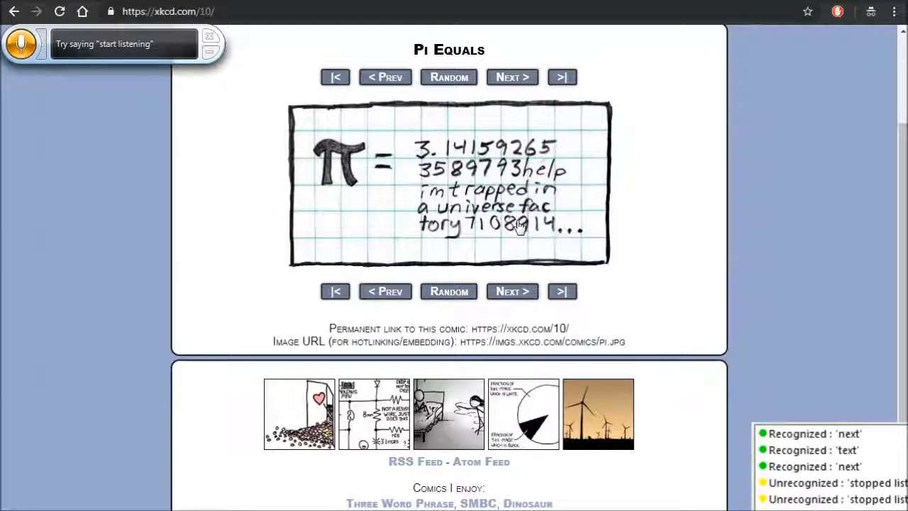
mouse_move(439, 128)
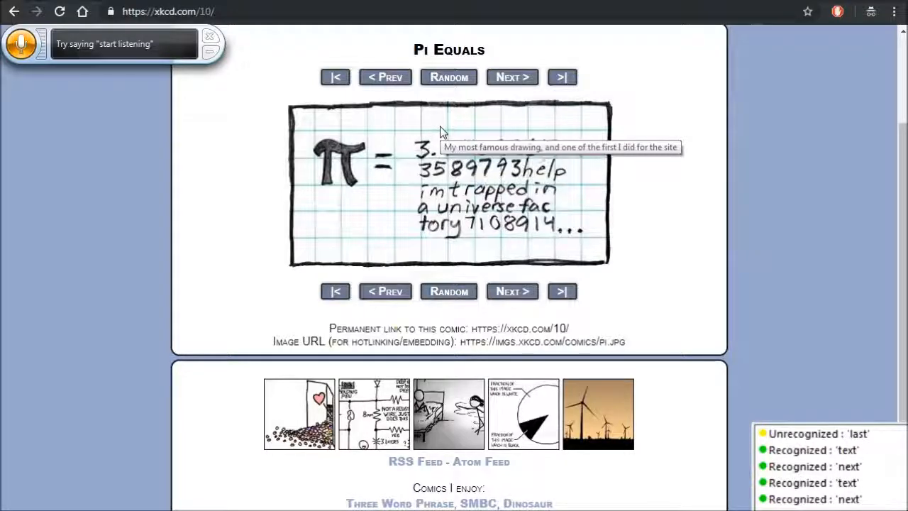
- Test jumping from Pi Equals to the latest comic, Alpha Centauri, with its title and image in view
key(Home)
click(567, 220)
scroll(568, 222, down, 2)
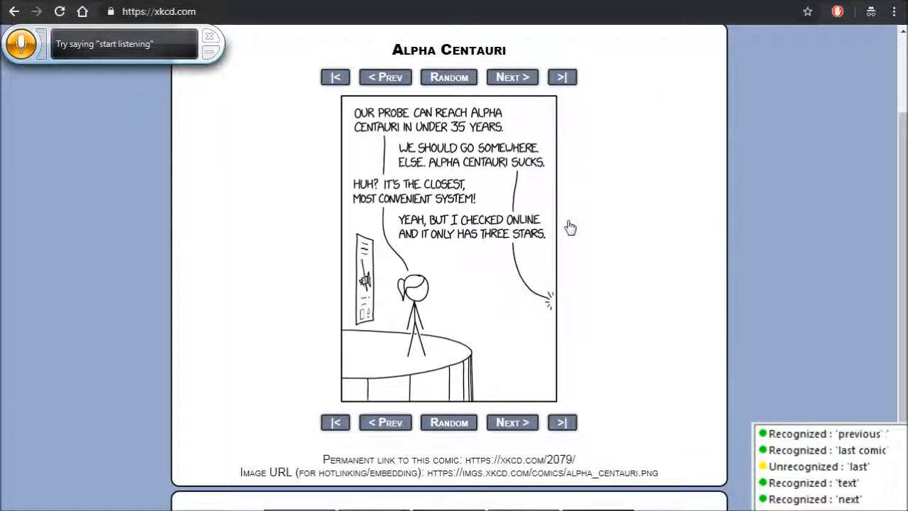
- Test the previous-comic command three times, going from Alpha Centauri back to Horror Movies 2
key(Home)
click(390, 222)
scroll(392, 224, down, 2)
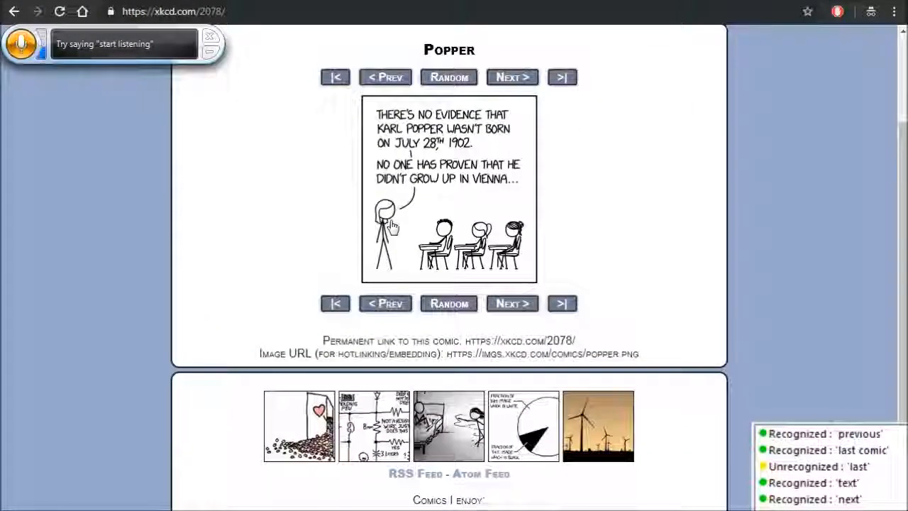
key(Home)
click(390, 221)
scroll(393, 223, down, 2)
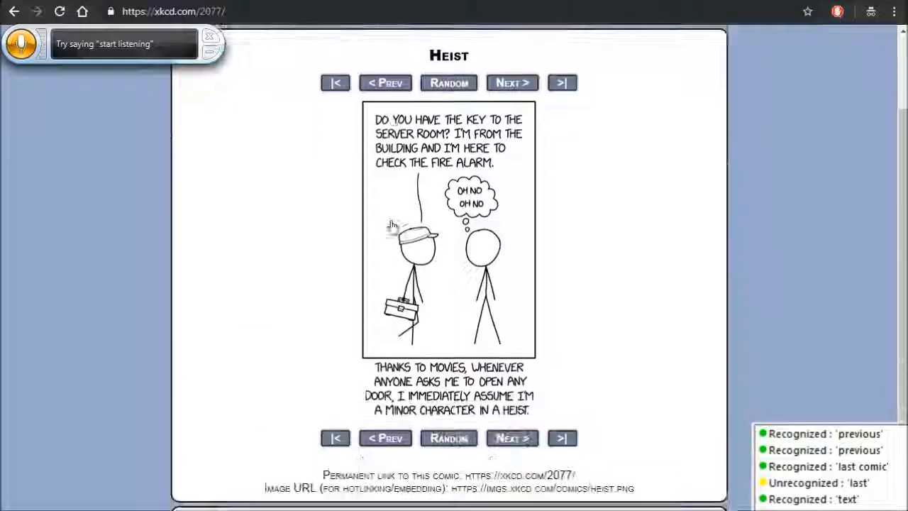
key(Home)
click(390, 221)
scroll(392, 223, down, 2)
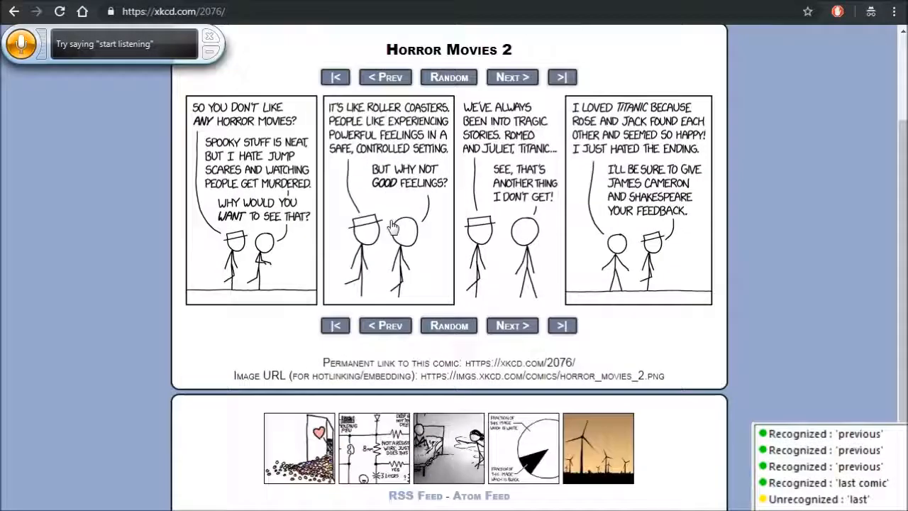
- Test the click command on the full-size Time Zones map by zooming it in and back out
mouse_move(442, 130)
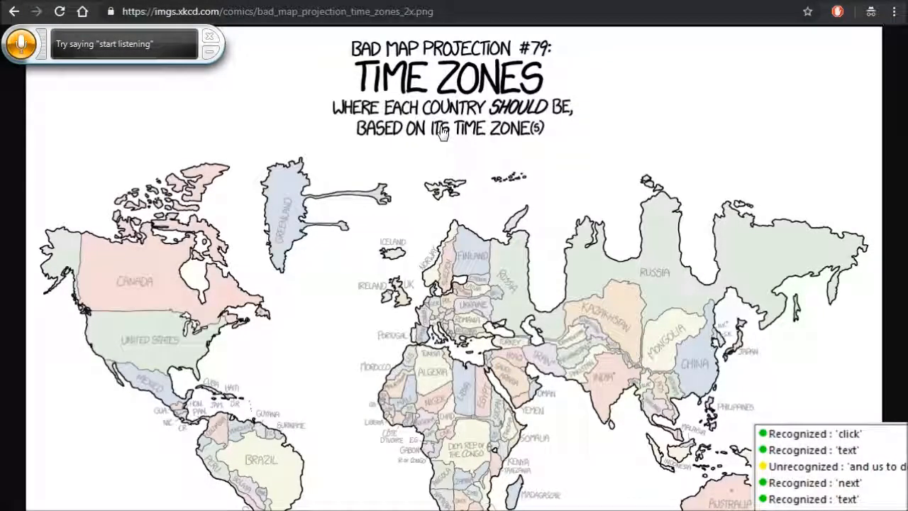
click(441, 132)
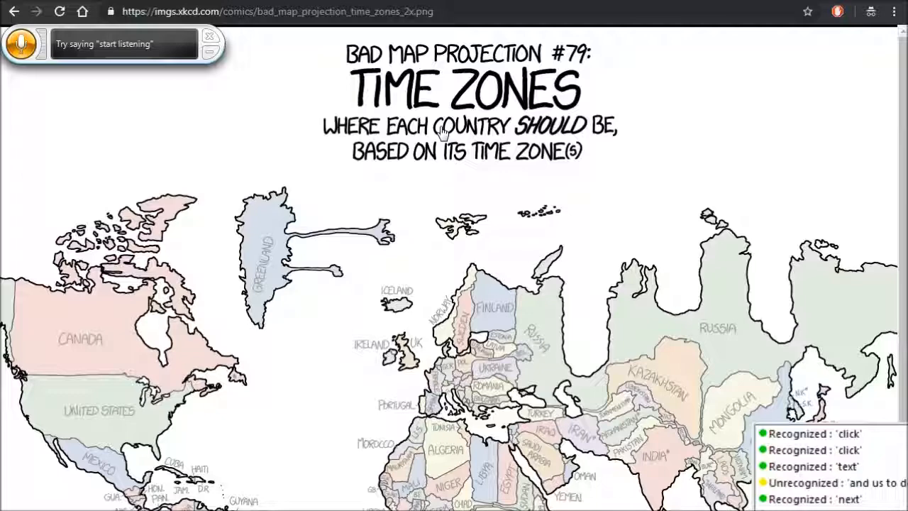
click(440, 132)
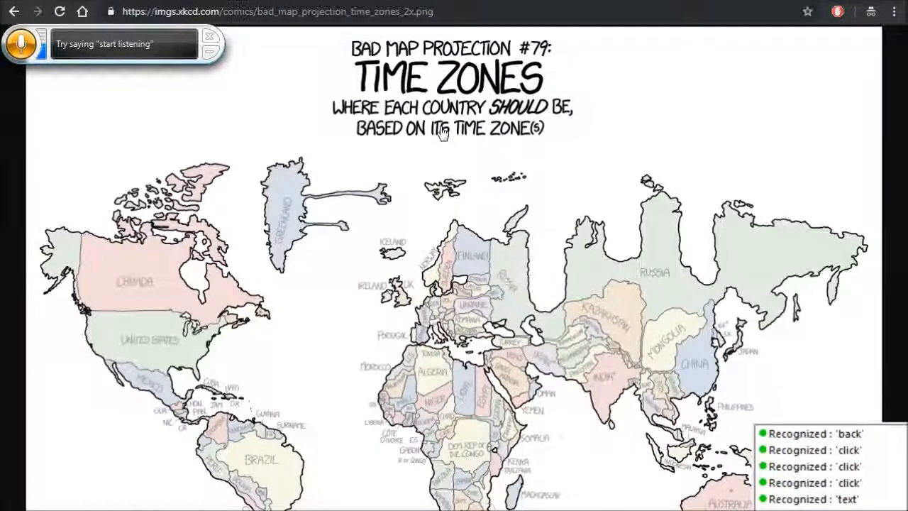
- Test returning from the full-size map to the Time Zones comic page and advancing to Chess Notation
key(alt+Left)
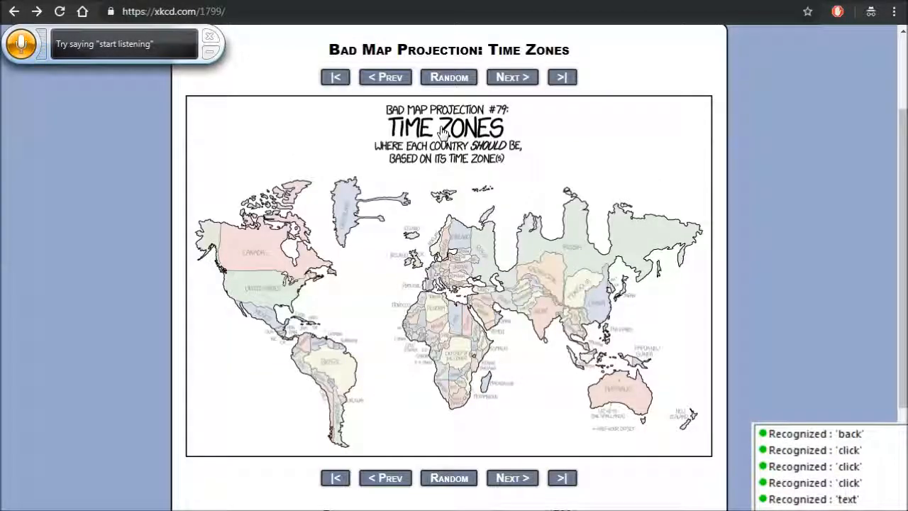
click(520, 224)
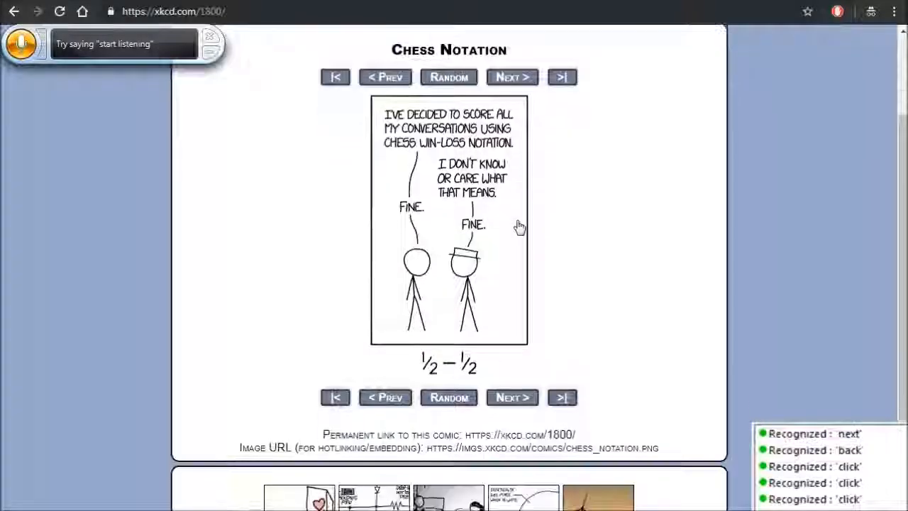